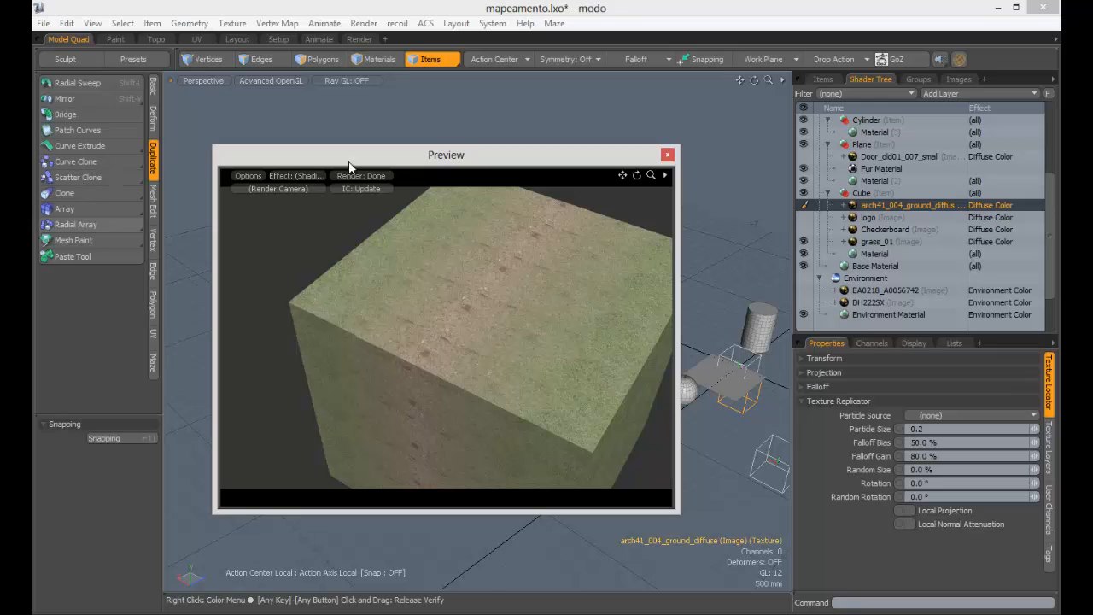
- Close the render preview and delete the textured cube from the scene
left_click(665, 157)
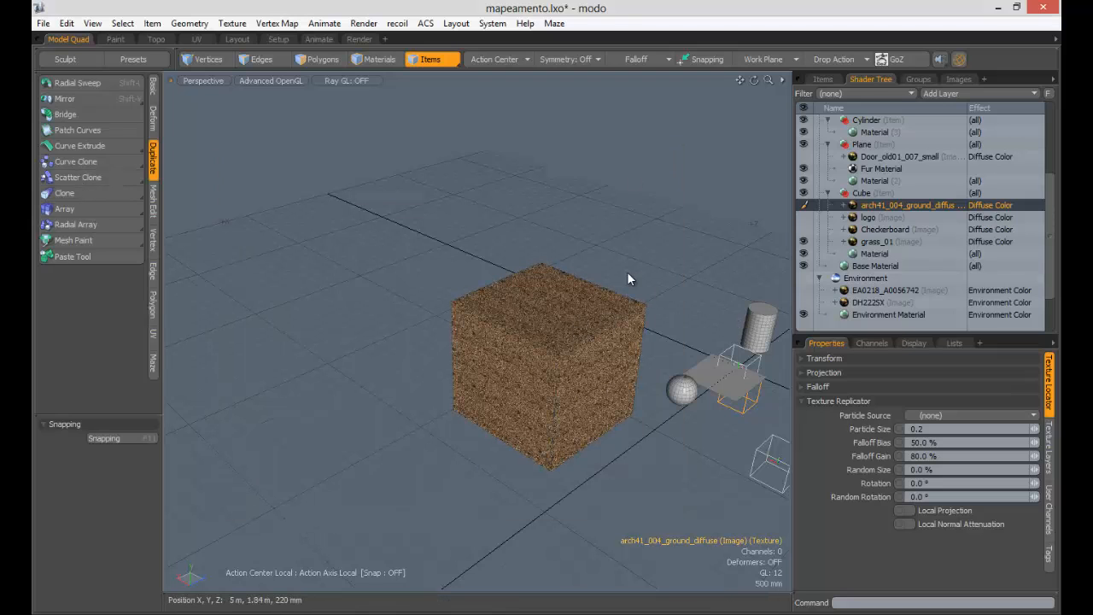
left_click_drag(617, 276, 404, 201, "alt")
left_click(403, 208)
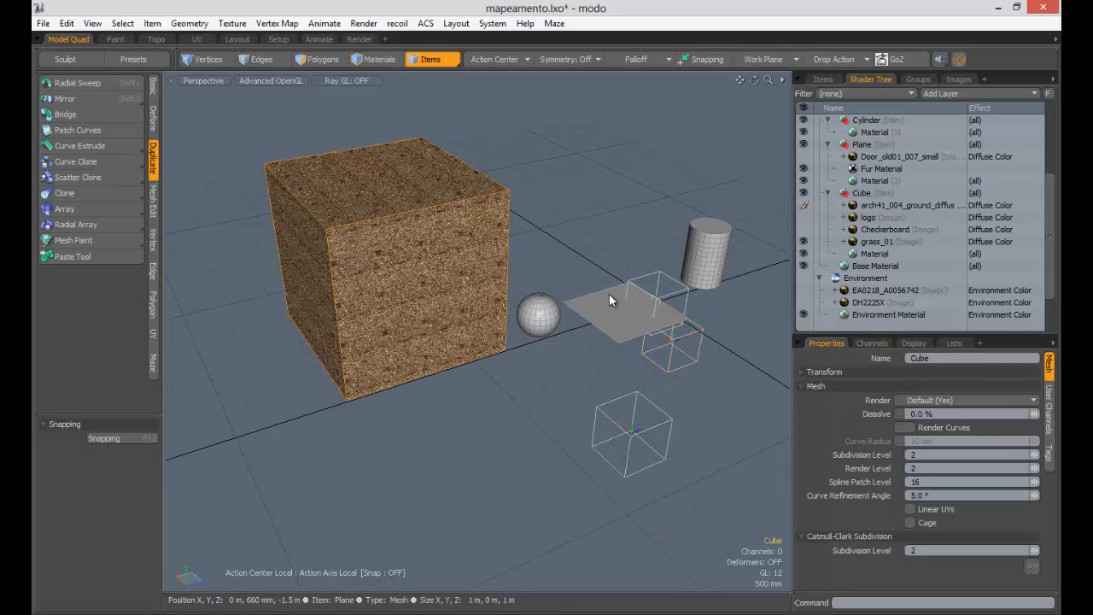
key("Delete")
left_click(958, 380)
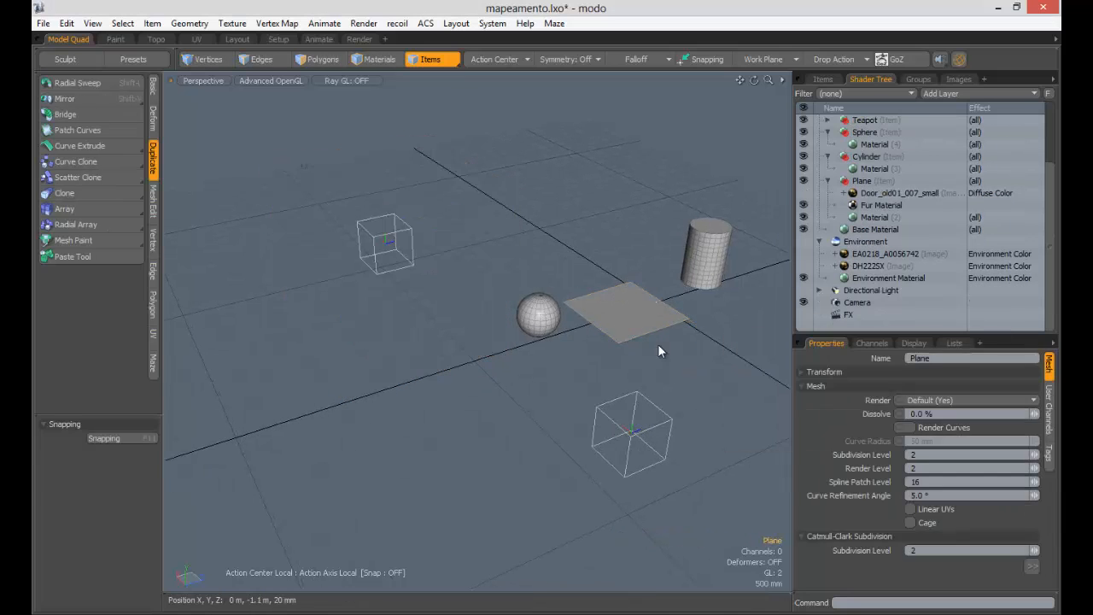
- Move the plane away from the other objects, scale it up and deselect it
key("w")
left_click_drag(657, 350, 470, 308, "alt")
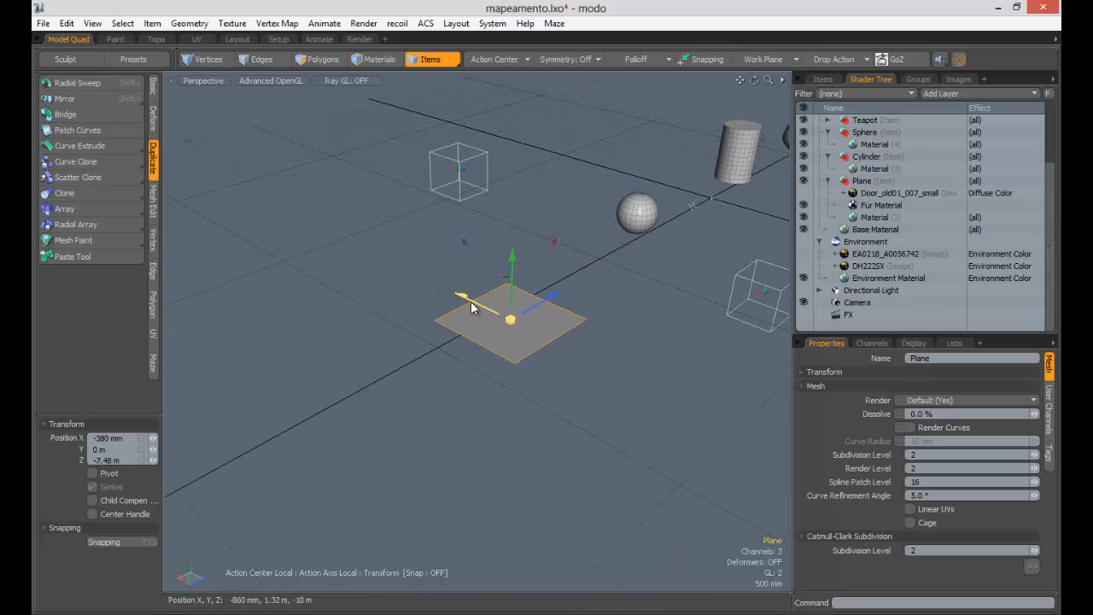
left_click_drag(540, 297, 572, 300)
key("r")
key("Escape")
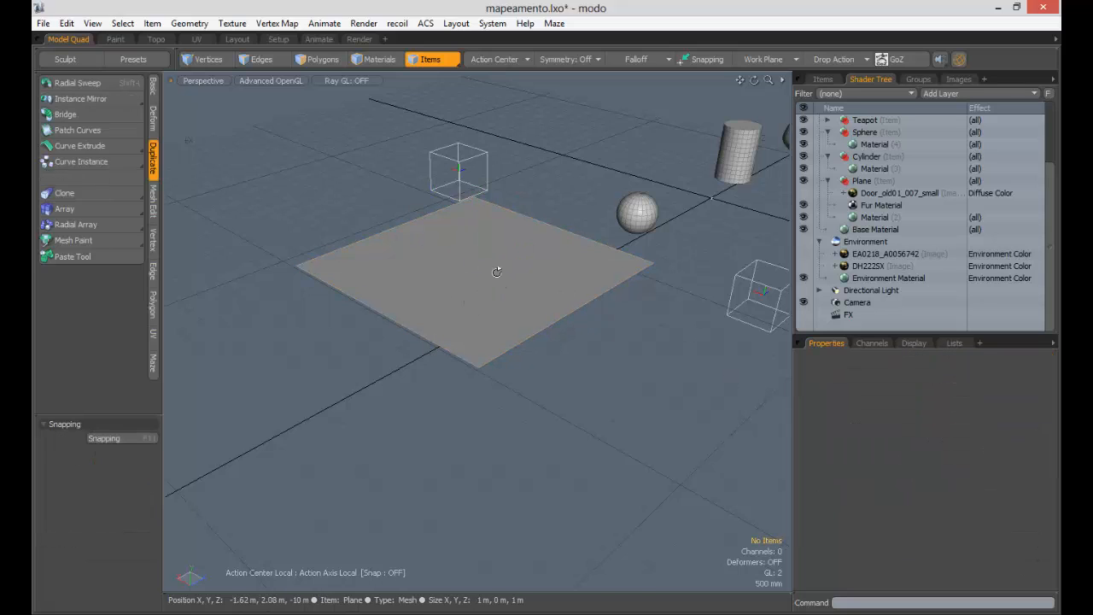
- Subdivide the plane's polygon repeatedly with the Faceted method into a grid of 256 polygons
left_click_drag(495, 268, 426, 260, "alt")
key("3")
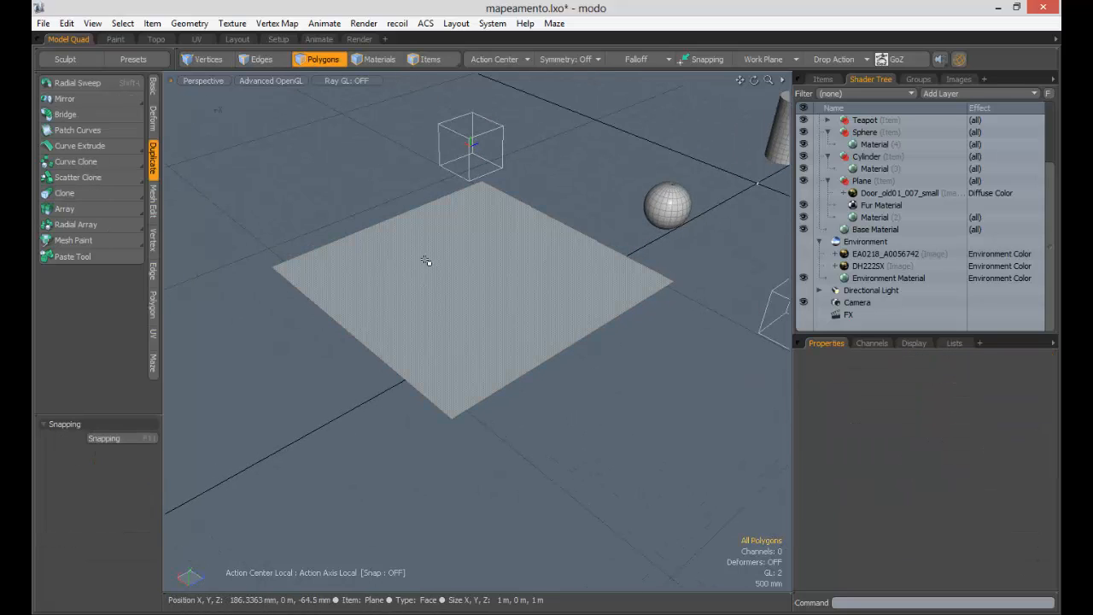
left_click(586, 287)
key("shift+d")
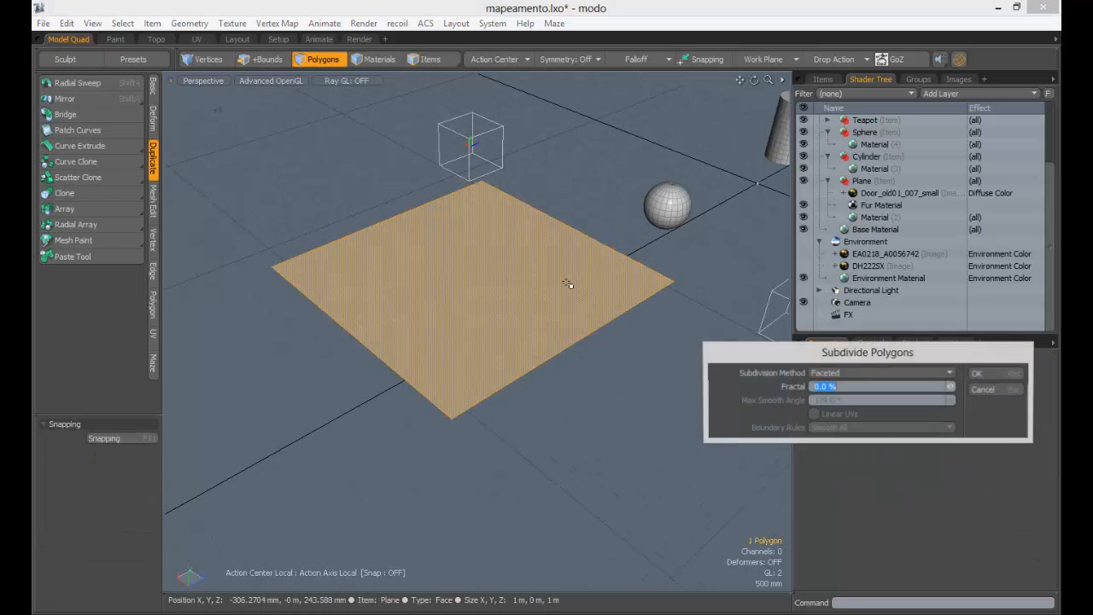
left_click(978, 373)
key("shift+d")
key("Return")
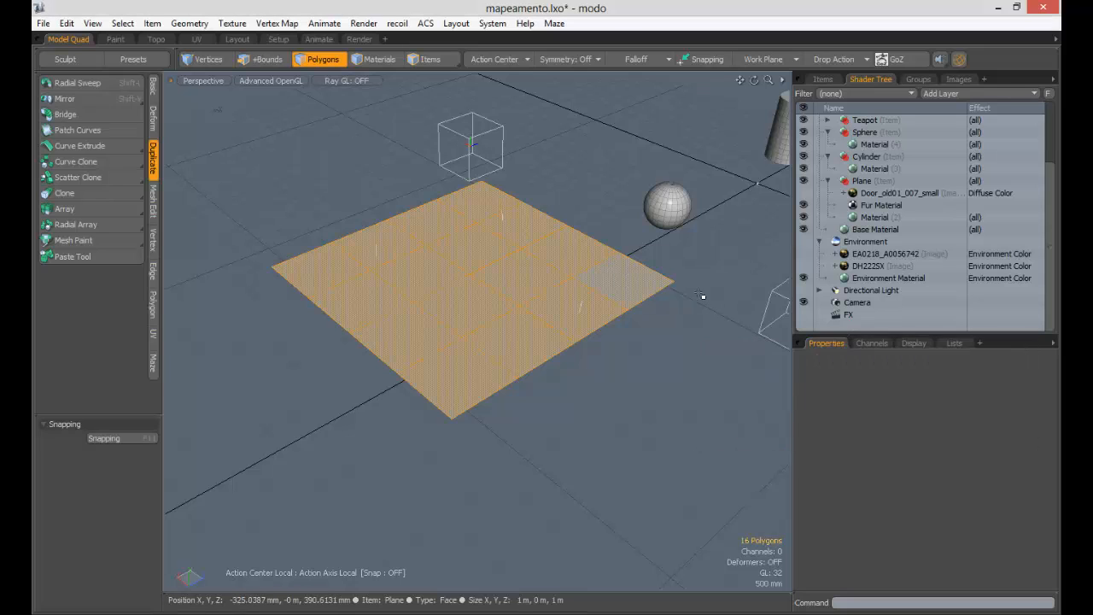
key("shift+d")
left_click(978, 373)
key("shift+d")
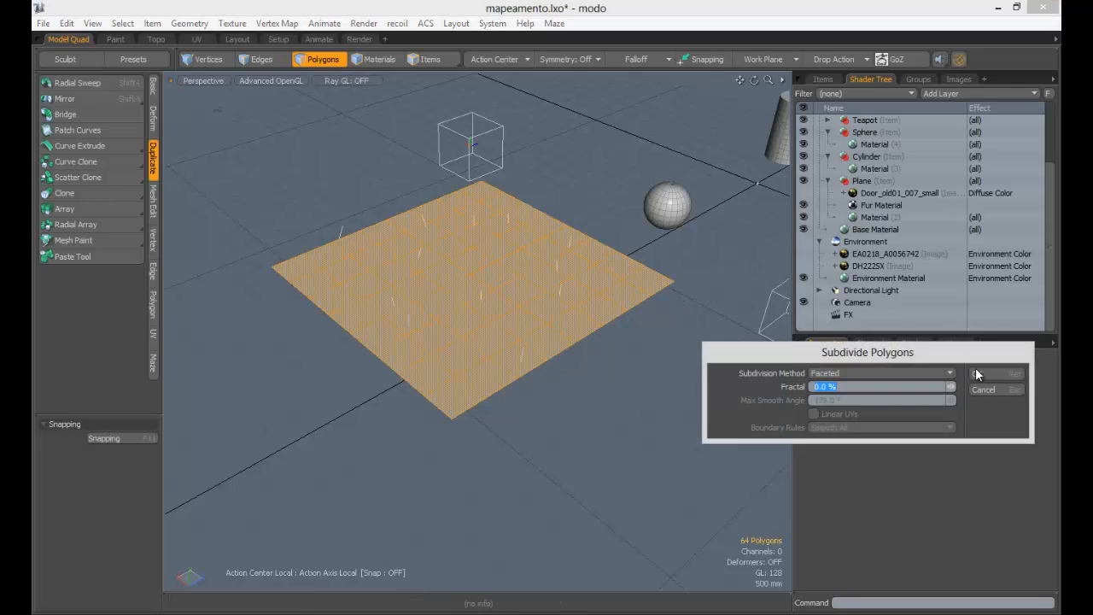
left_click(977, 373)
key("shift+d")
key("Return")
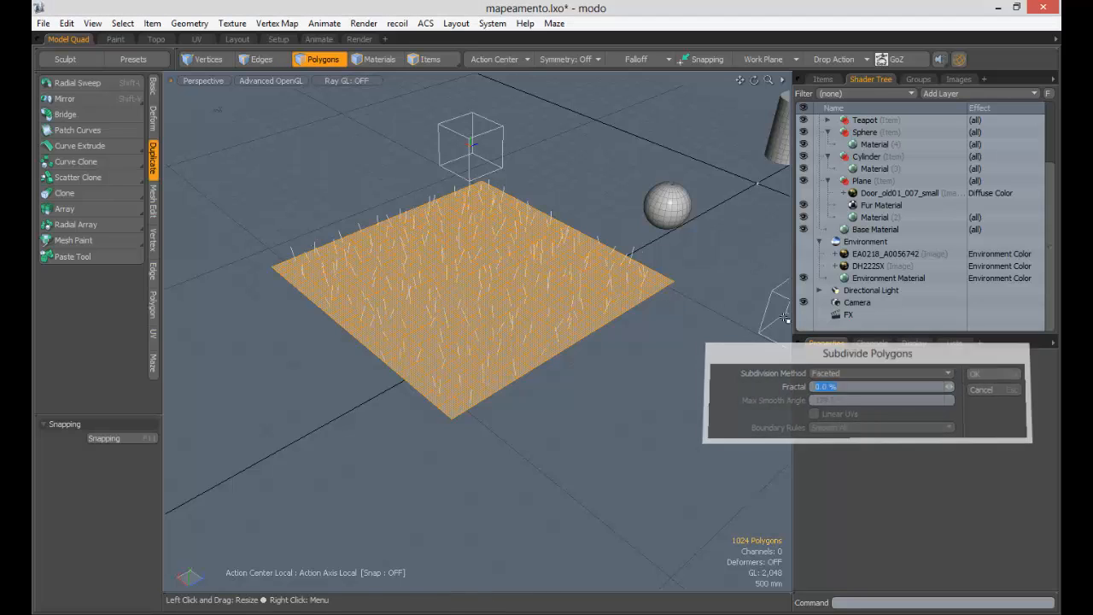
- Select several scattered vertices on the subdivided plane and clear the selection
scroll(478, 303, "up", 5)
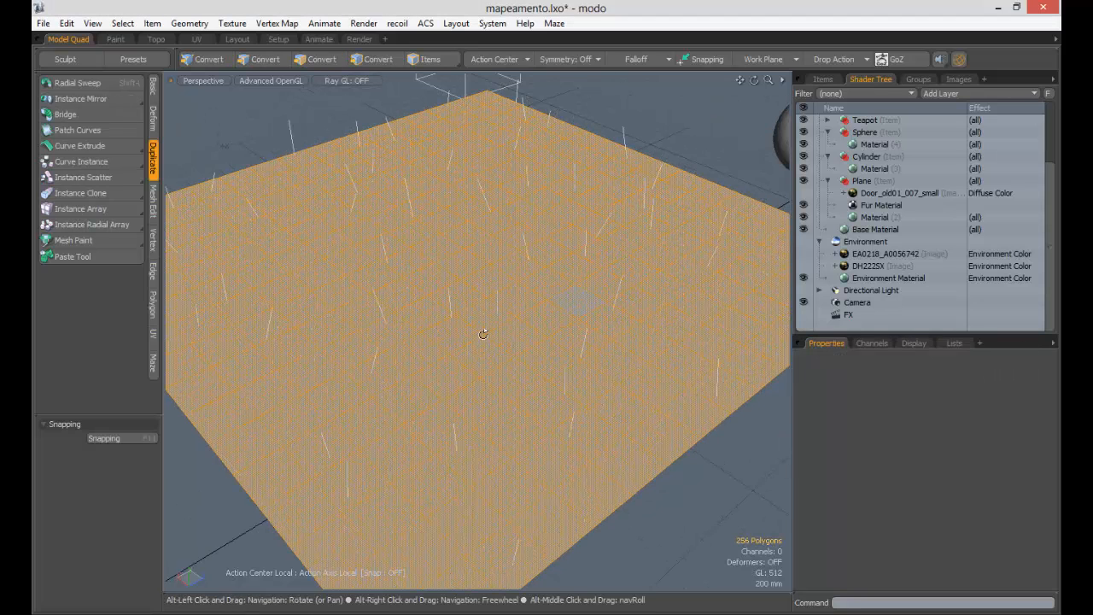
key("1")
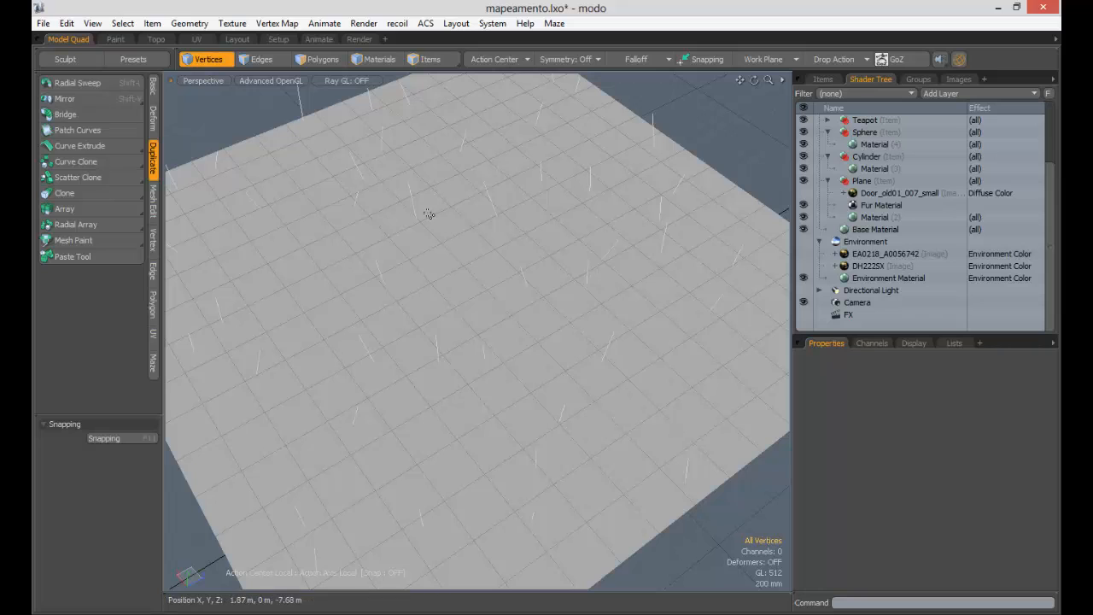
right_click_drag(506, 188, 495, 184)
mouse_move(469, 287)
left_mouse_down("alt")
mouse_move(480, 285)
mouse_move(461, 305)
mouse_move(551, 327)
left_mouse_up("alt")
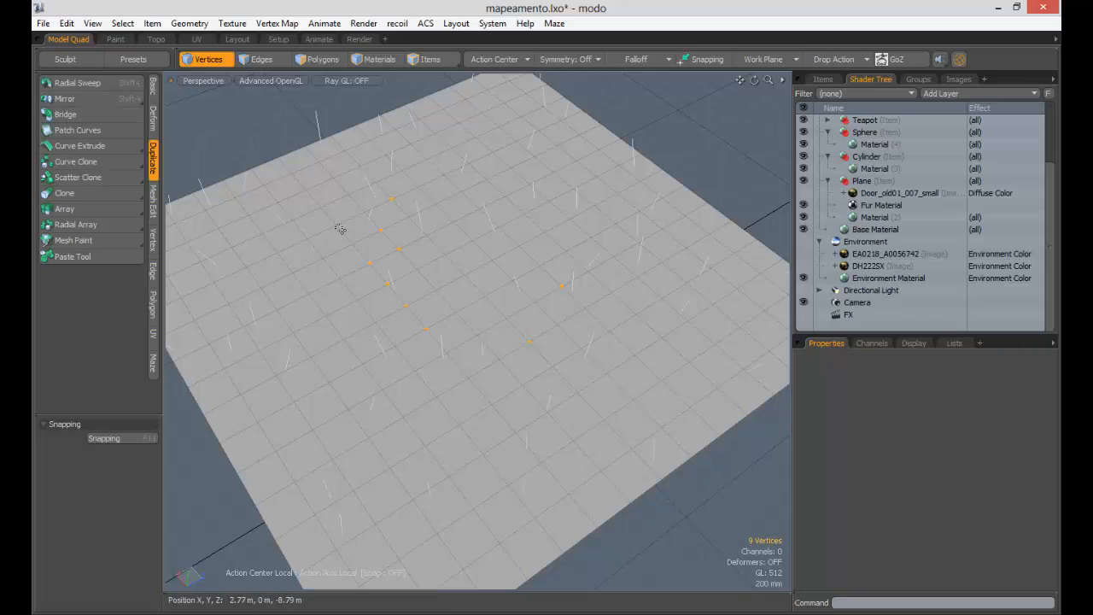
scroll(429, 293, "down", 5)
scroll(471, 257, "up", 6)
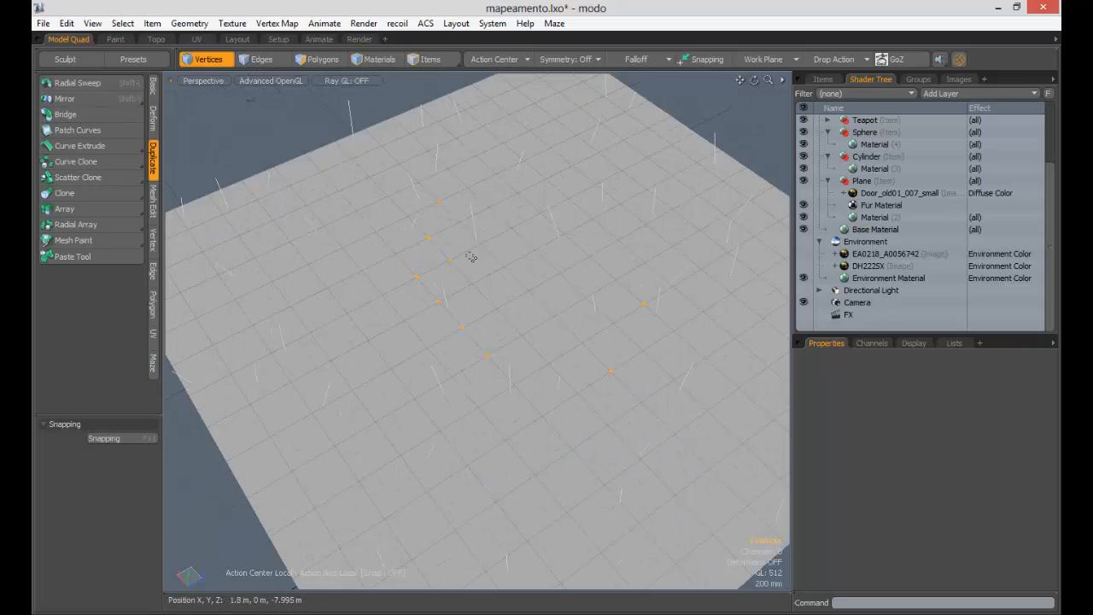
left_click(430, 239)
scroll(525, 365, "down", 4)
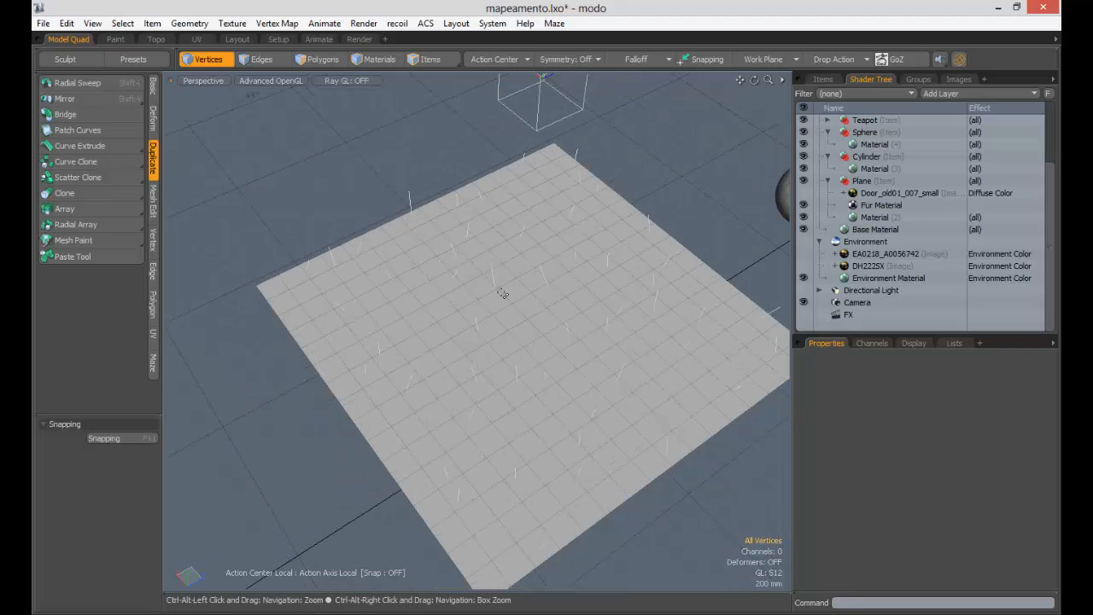
- Delete the Fur Material and the Door_old01_007_small image layer from the plane's shader group
scroll(500, 293, "up", 2)
left_click_drag(575, 379, 480, 261, "alt")
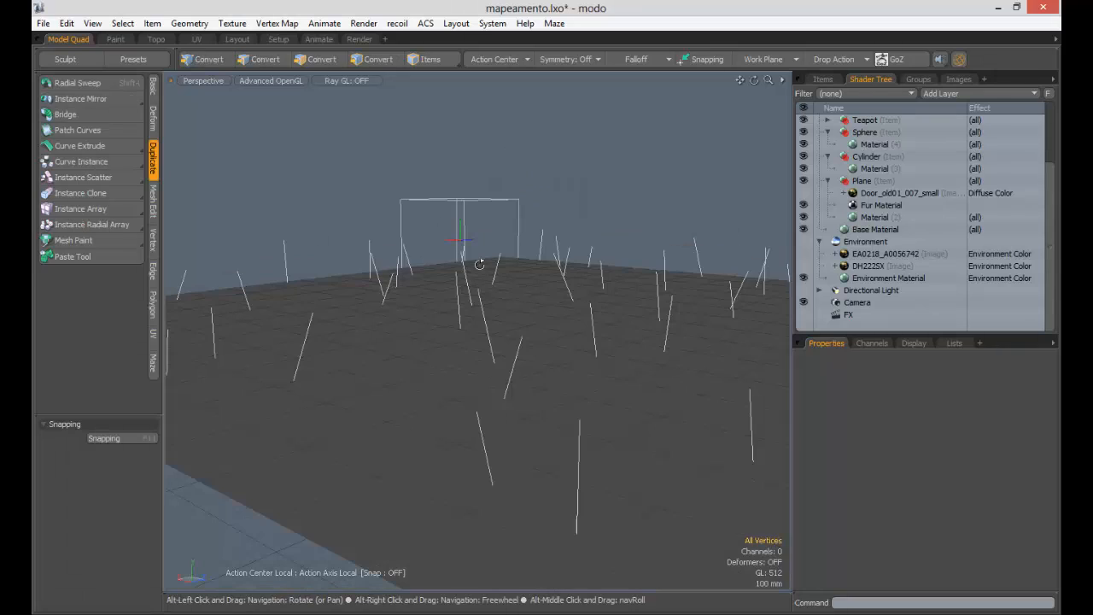
left_click_drag(541, 303, 903, 203, "alt")
left_click(875, 205)
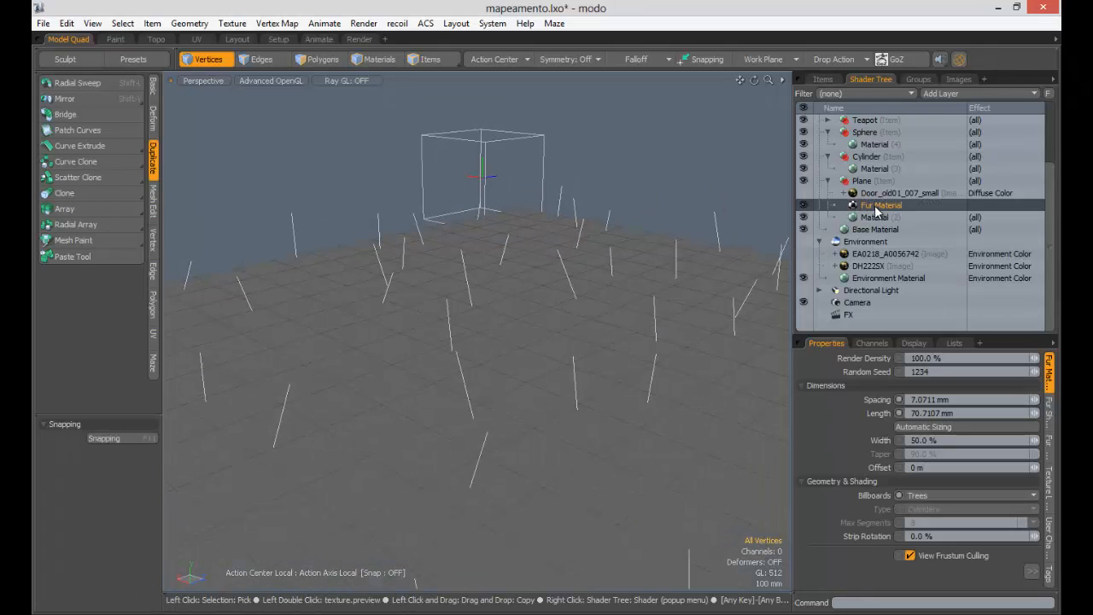
key("Delete")
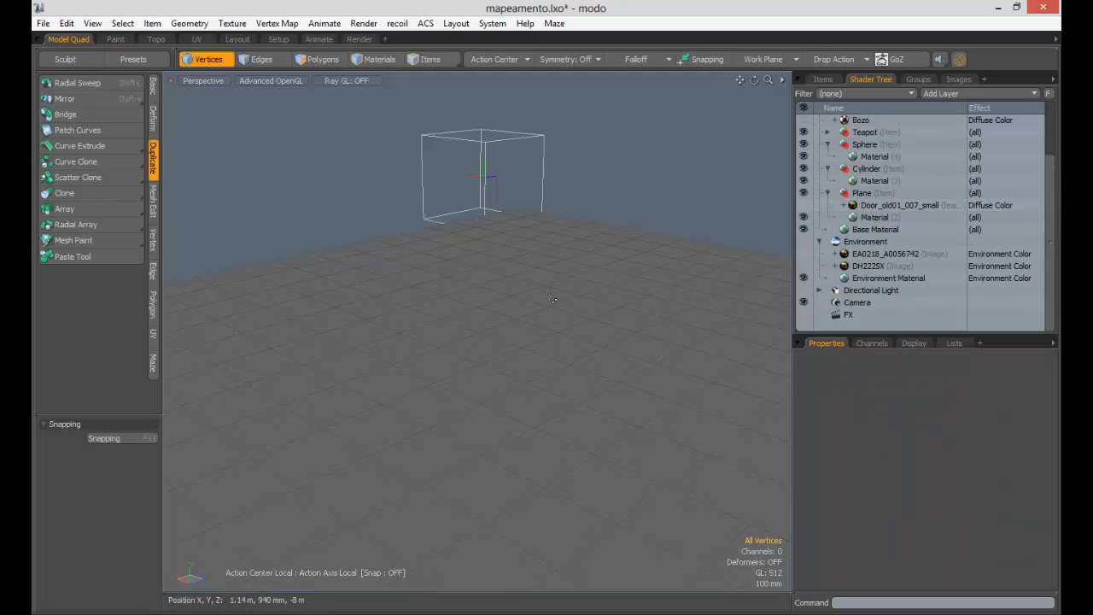
scroll(612, 337, "down", 2)
left_click_drag(612, 337, 555, 309, "alt")
left_click(879, 209)
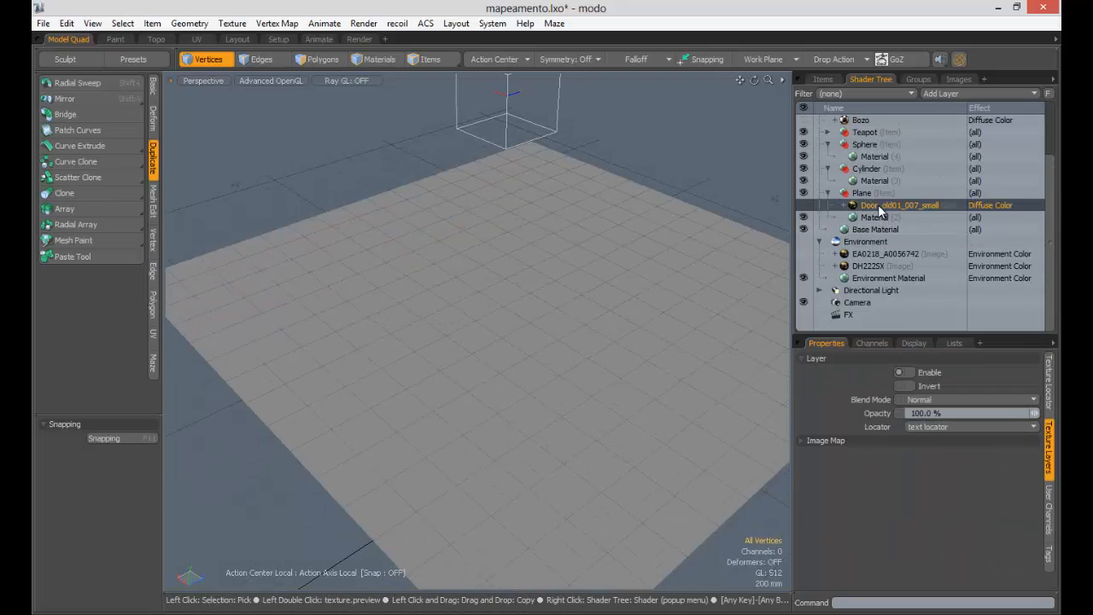
key("Delete")
- Add the existing Ink14 grass clip as an image map layer in the plane's shader group
left_click(865, 207)
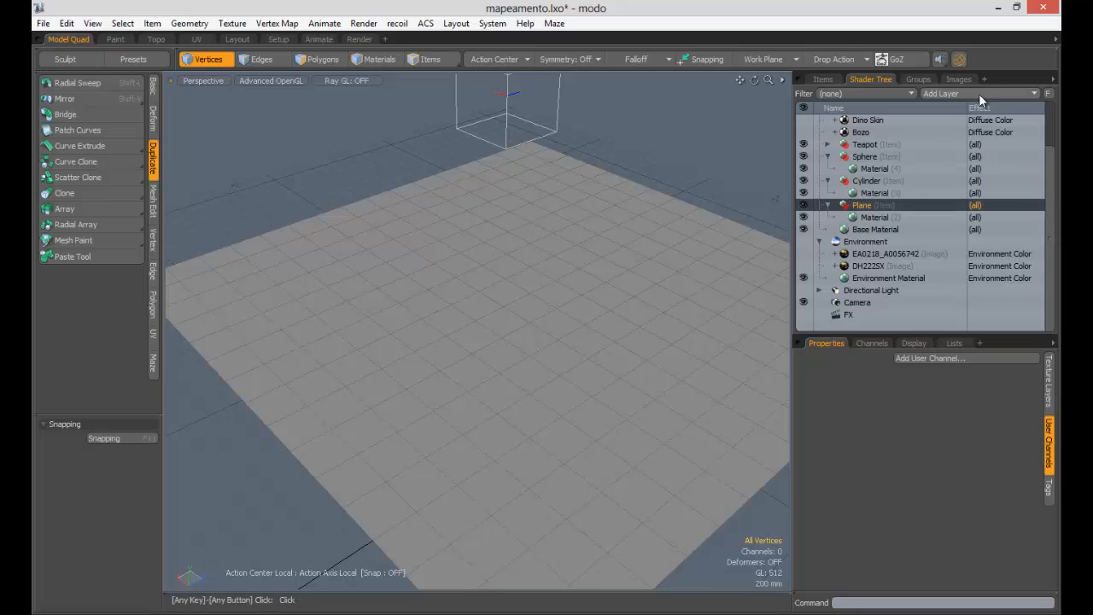
left_click(978, 94)
mouse_move(956, 170)
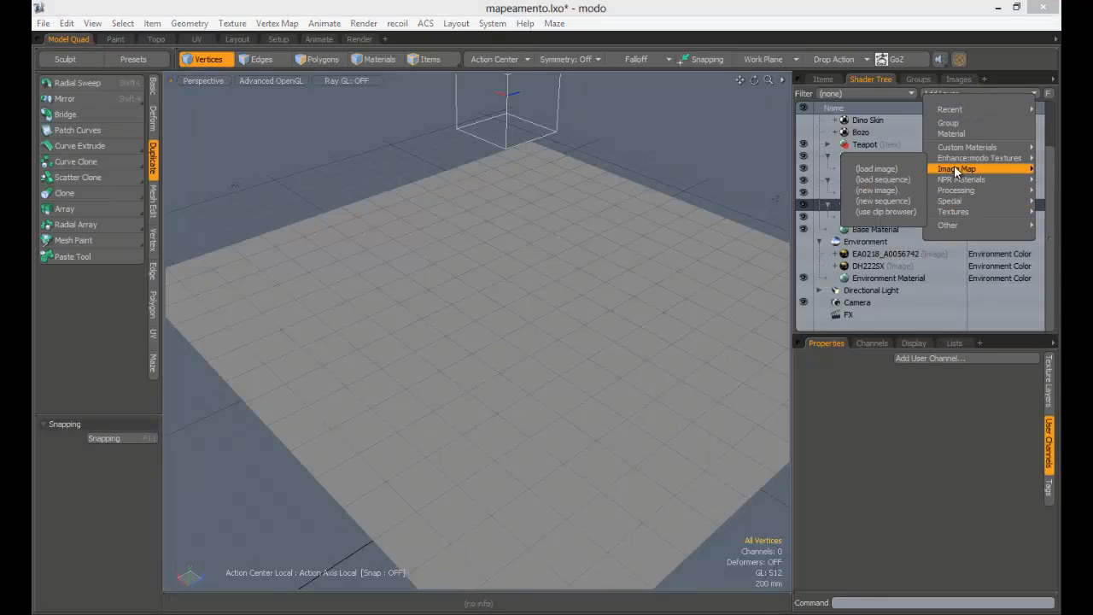
left_click(886, 211)
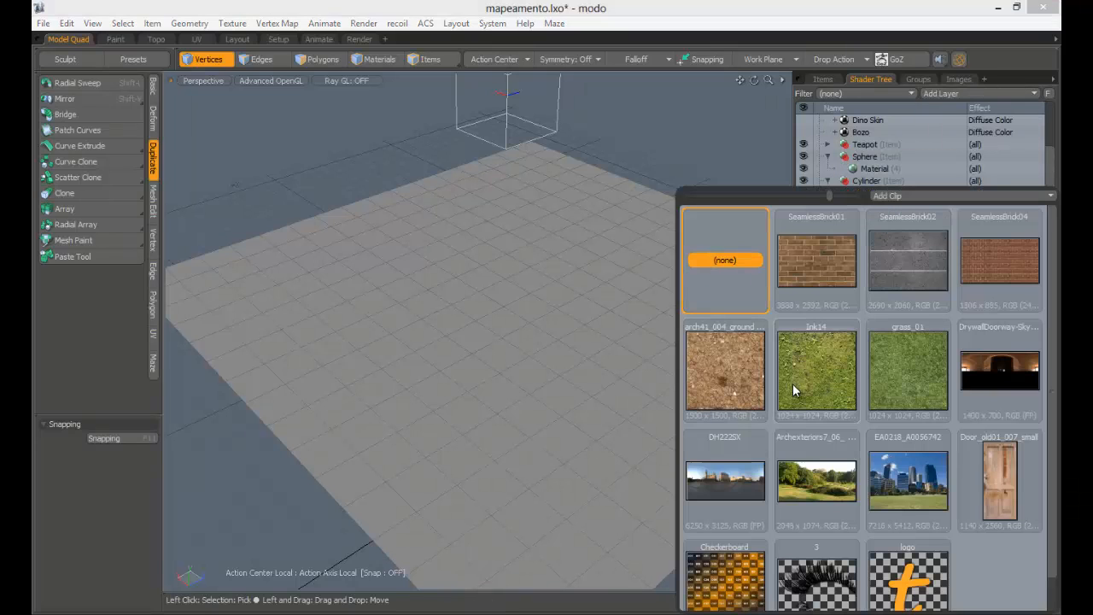
scroll(858, 491, "down", 1)
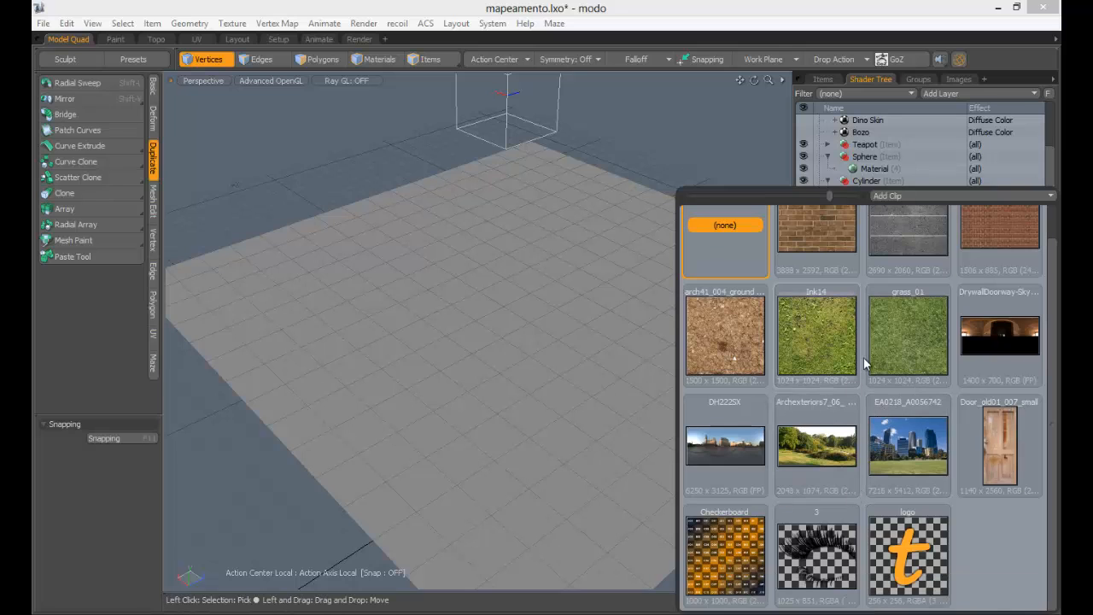
left_click(820, 325)
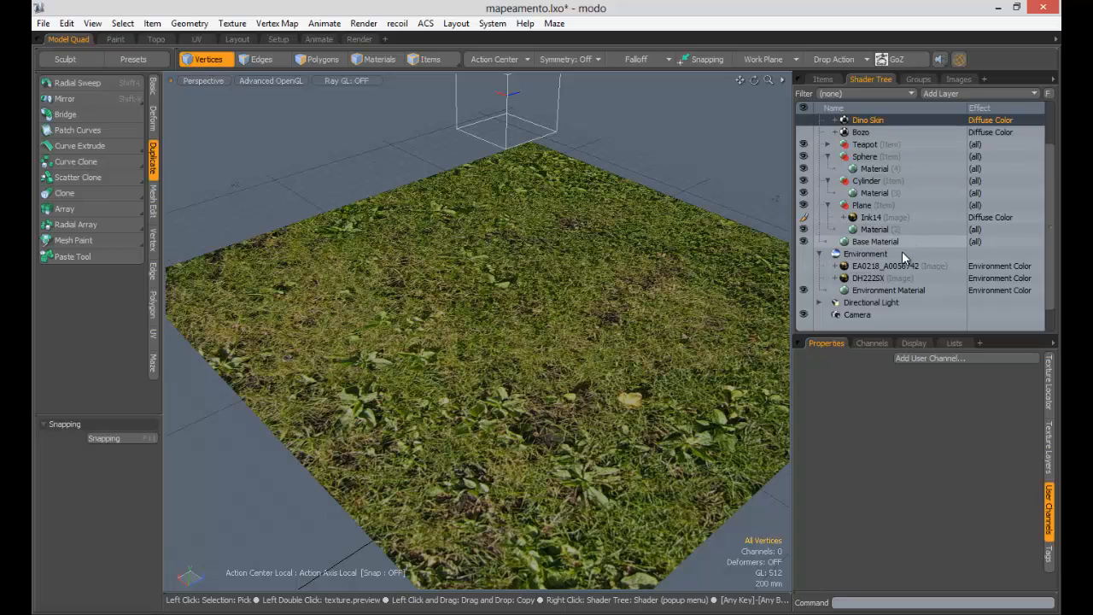
- Set the Ink14 texture locator's projection type to Solid
scroll(902, 193, "up", 1)
scroll(903, 193, "down", 1)
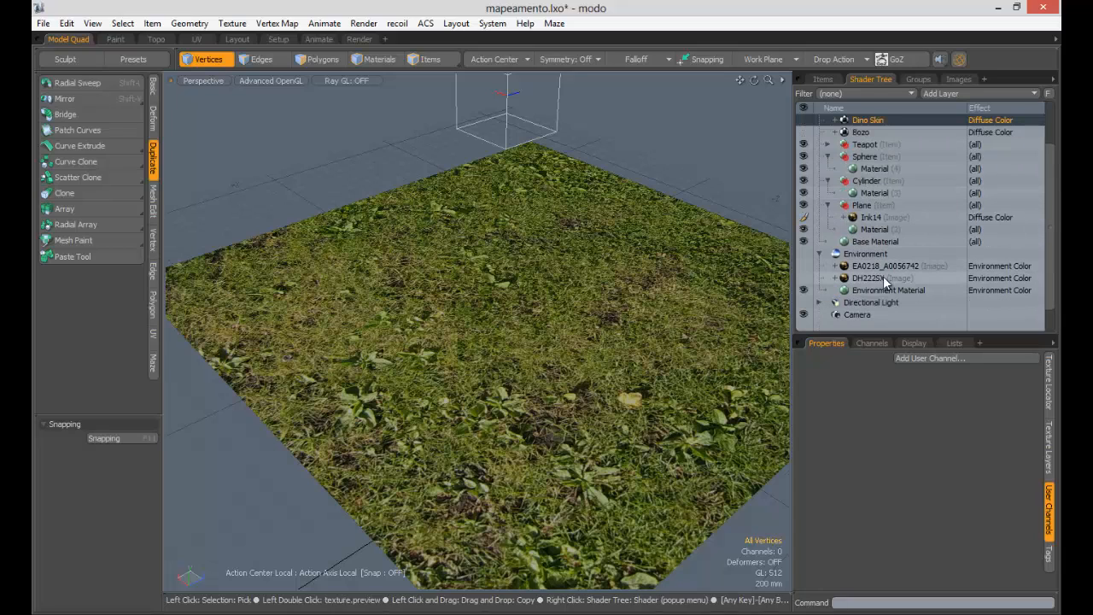
left_click(871, 218)
left_click(1049, 382)
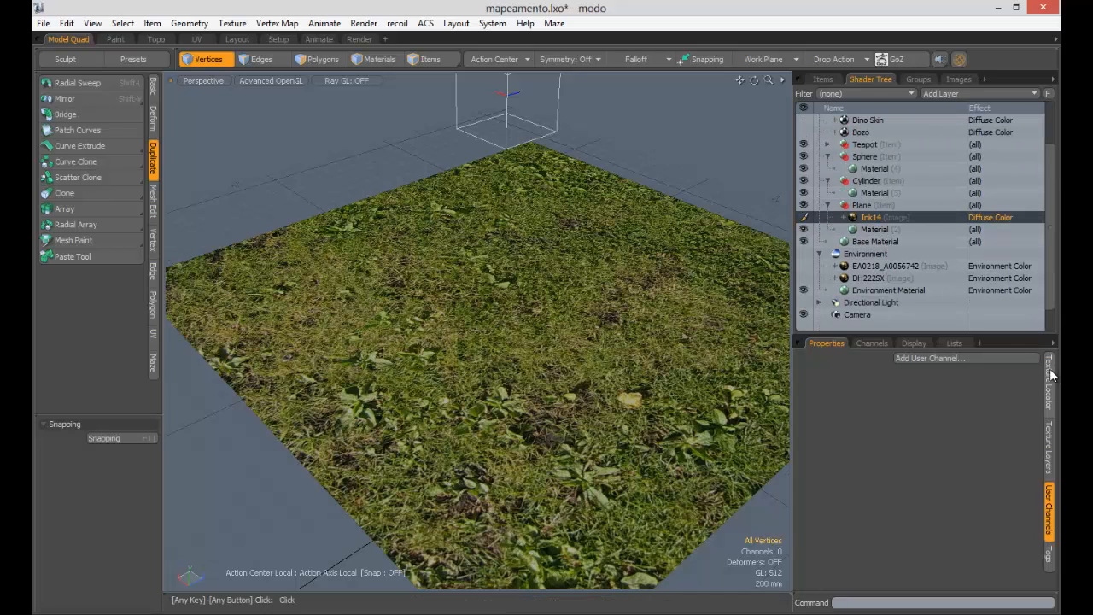
left_click(931, 548)
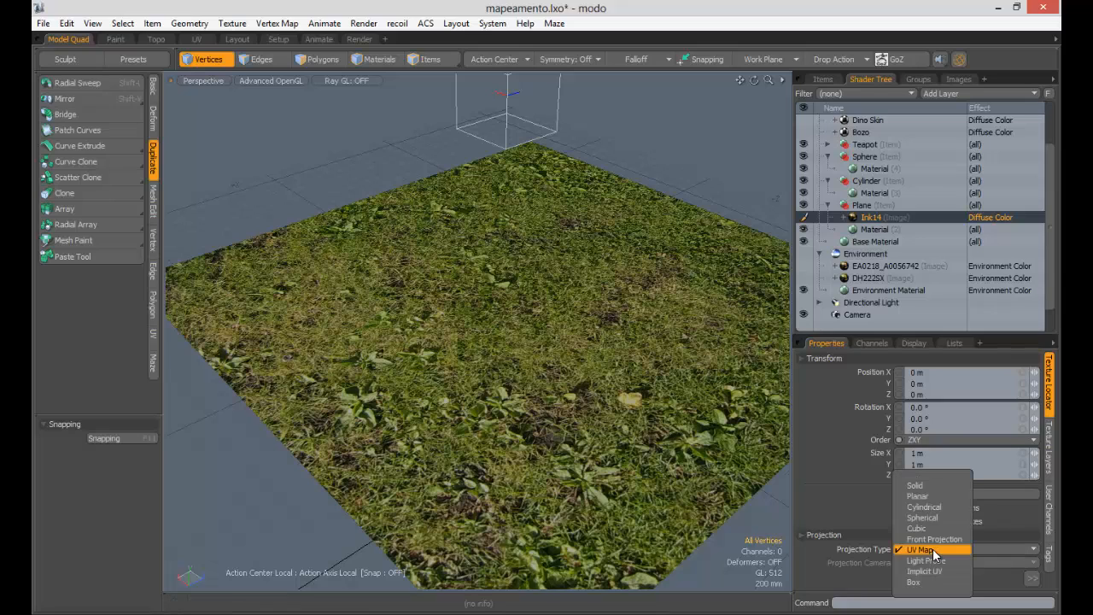
left_click(922, 485)
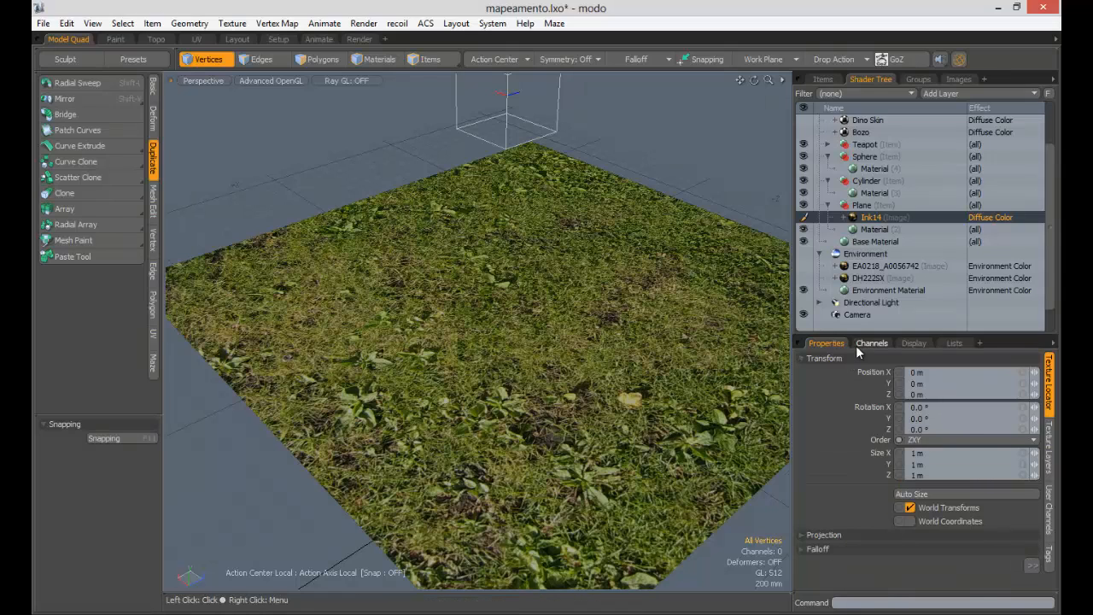
- Examine the Ink14 texture's Projection and Texture Replicator settings, along with the scene's item list
left_click(842, 358)
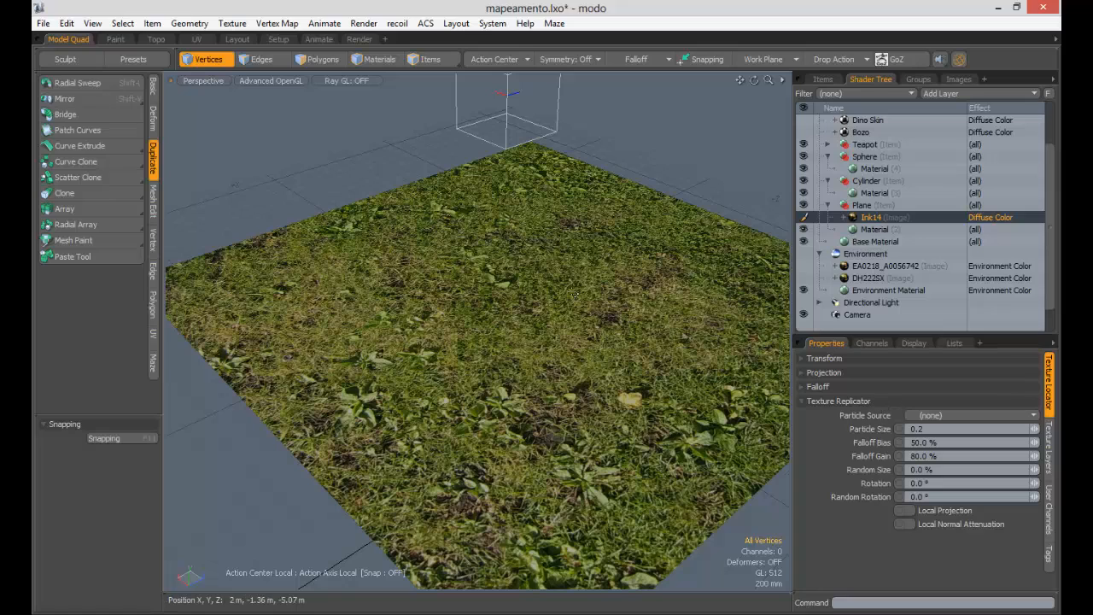
left_click(834, 374)
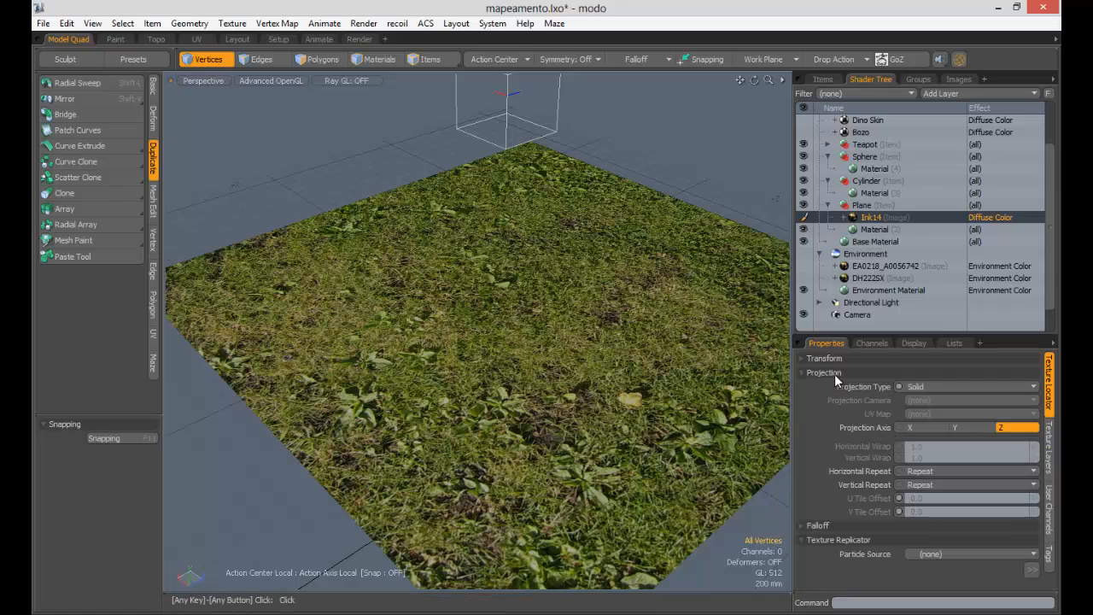
left_click(827, 373)
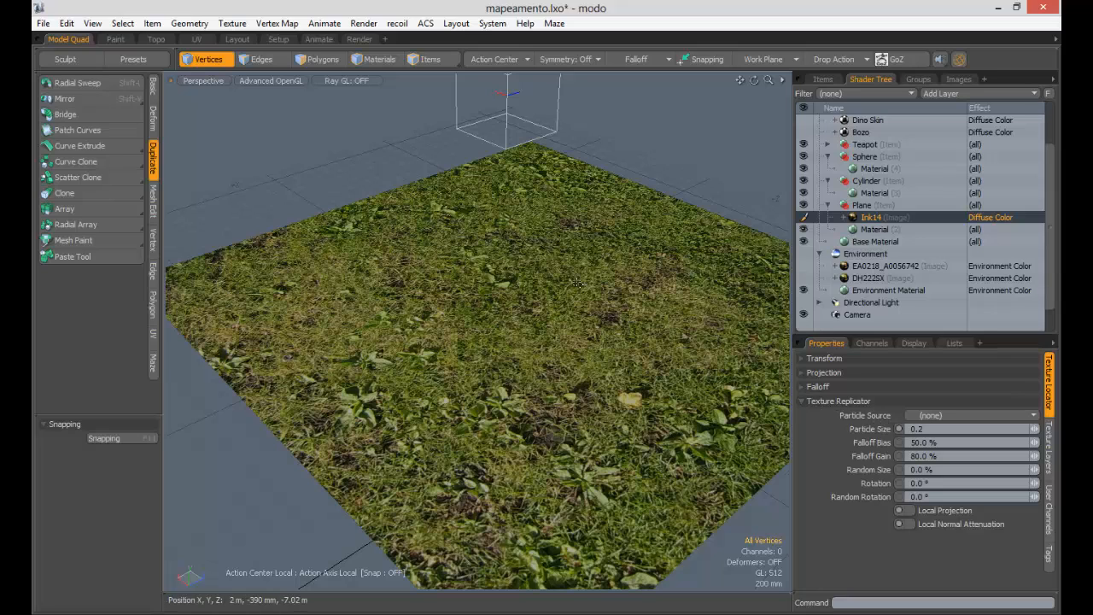
left_click(822, 78)
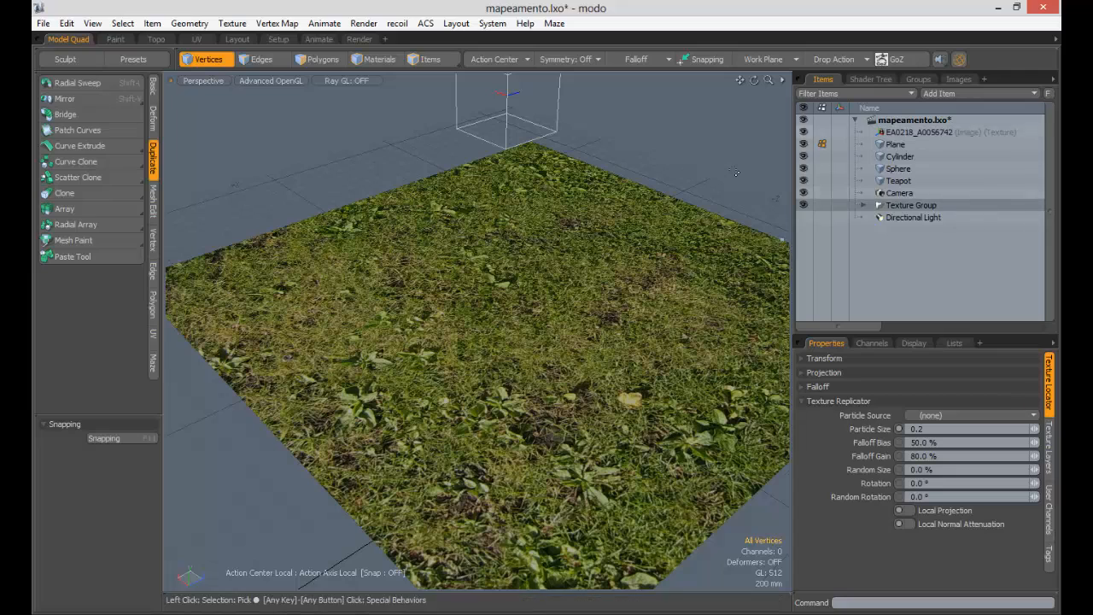
left_click(871, 79)
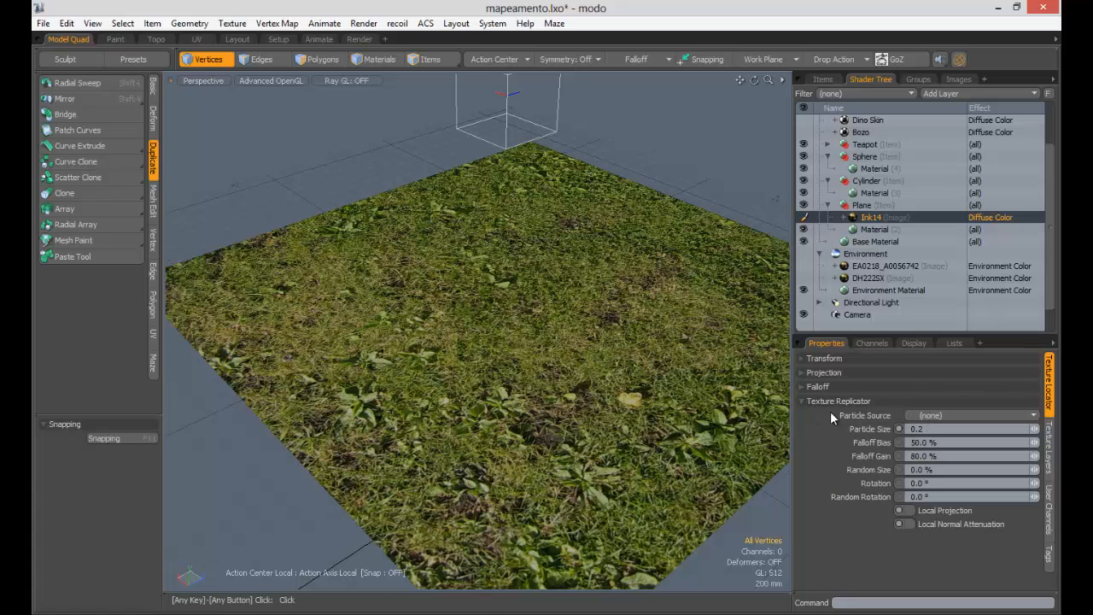
left_click(824, 373)
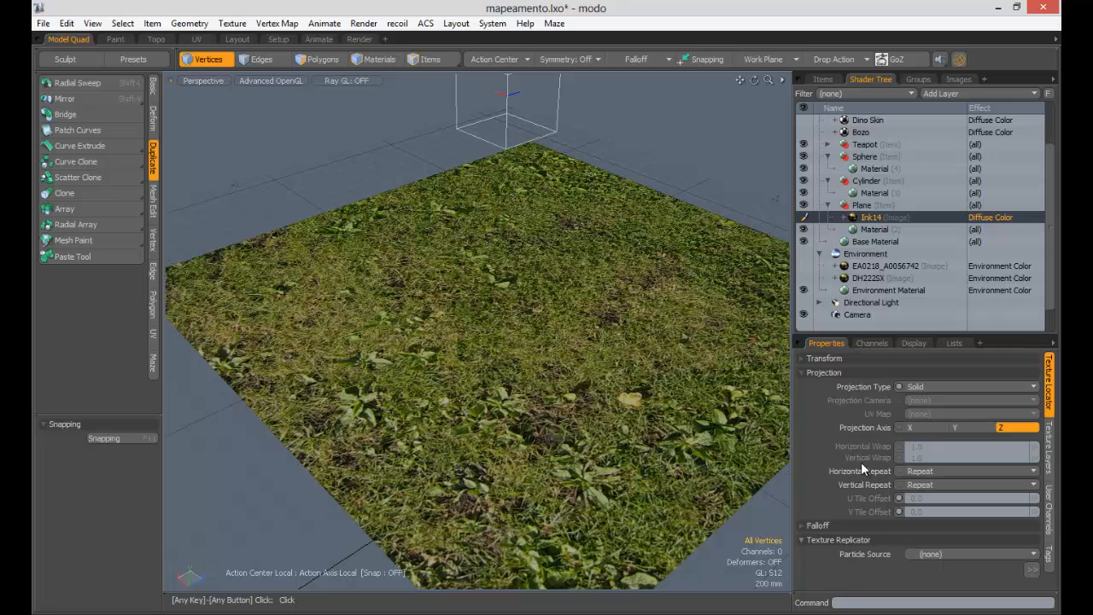
left_click(824, 373)
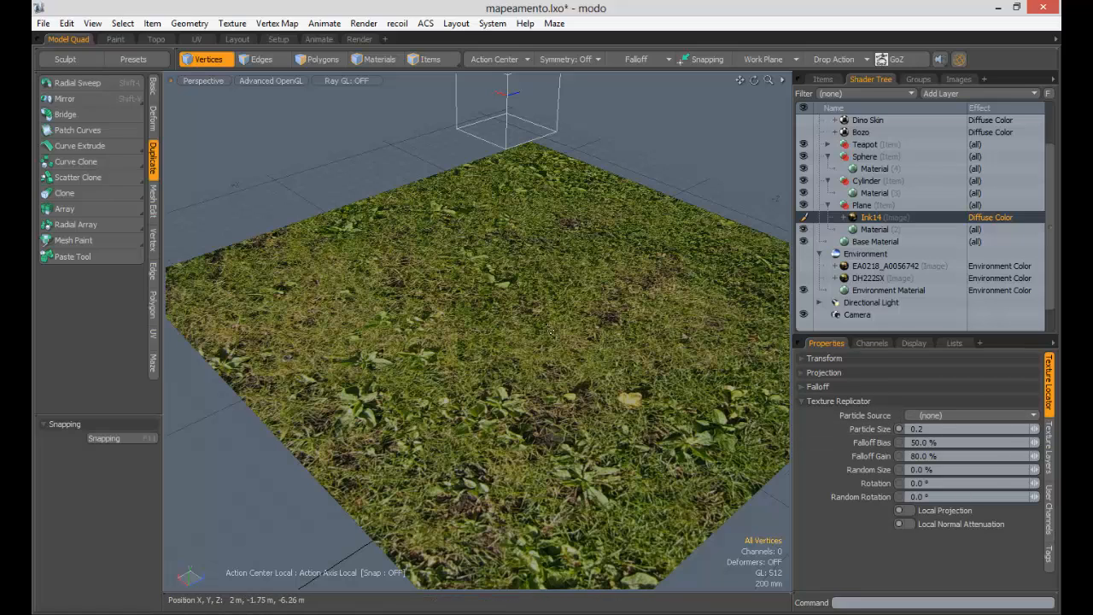
- Use Plane as the Ink14 Texture Replicator's particle source with particle size 0.1, and turn on Ray GL in the viewport
left_click(940, 418)
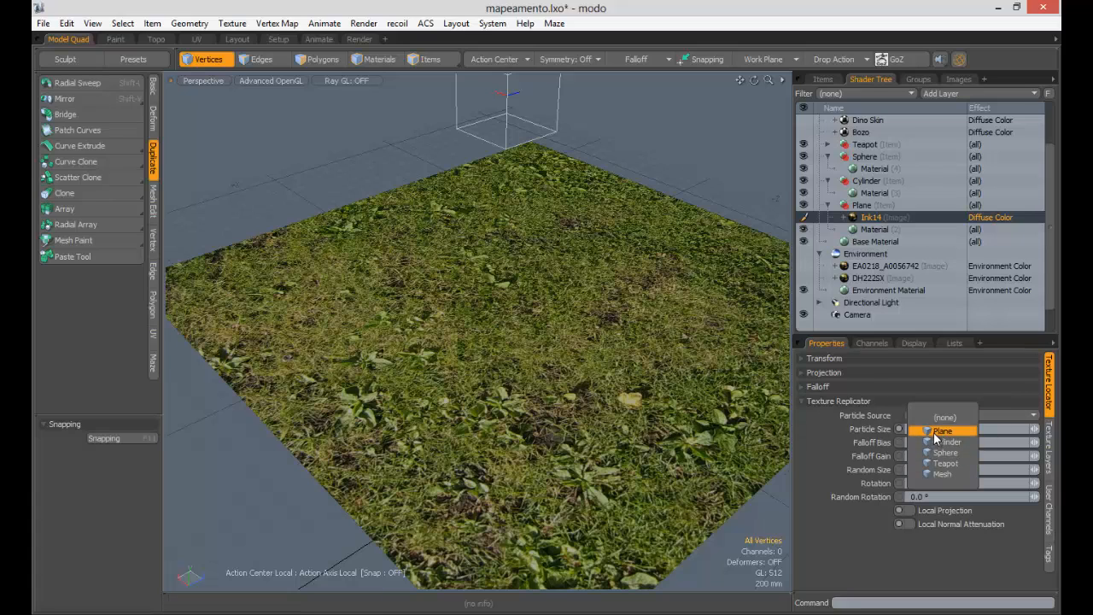
left_click(939, 431)
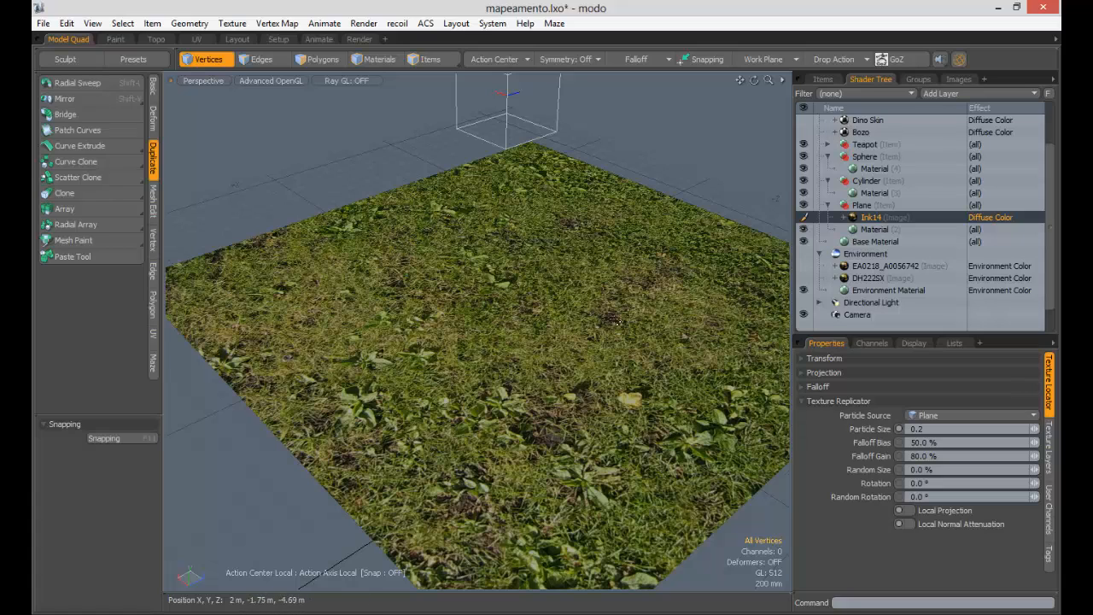
left_click(343, 81)
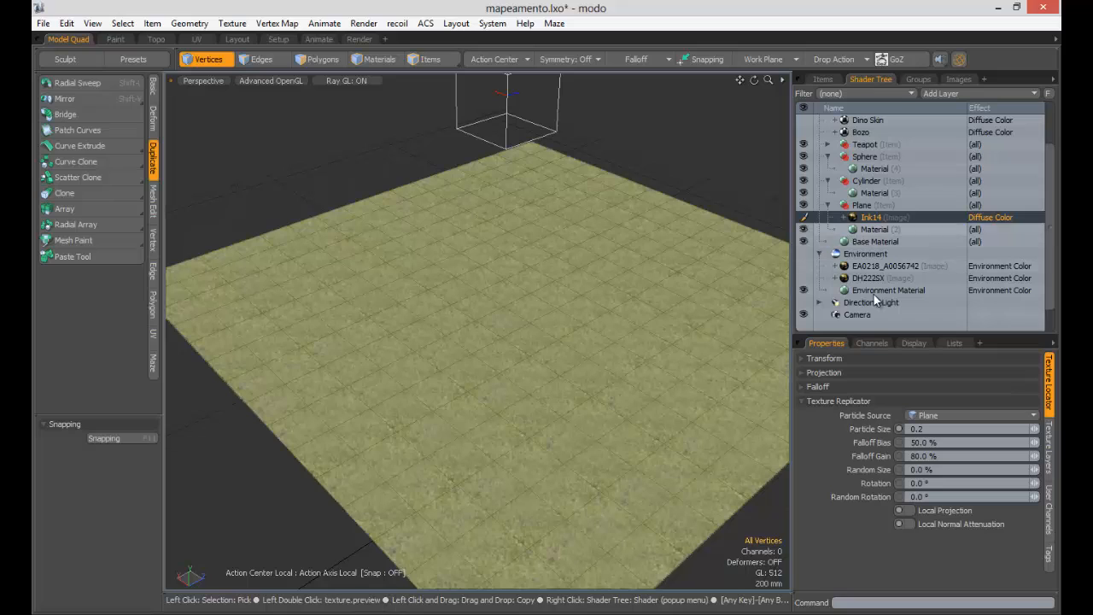
left_click(936, 429)
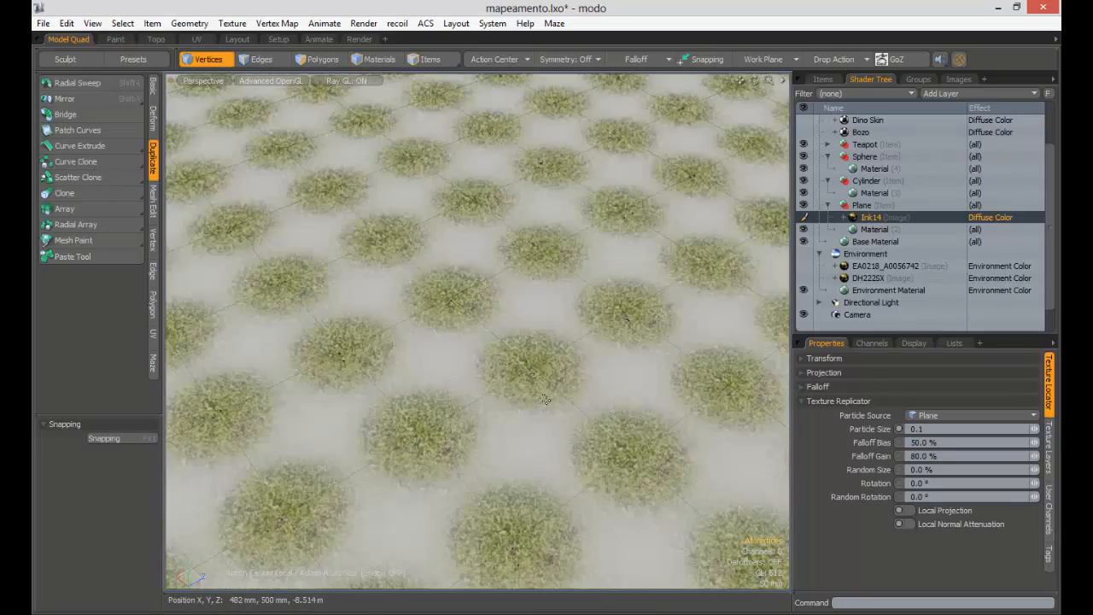
- Examine the placement of the replicated grass patches relative to the plane's vertices and edges
scroll(500, 325, "down", 5)
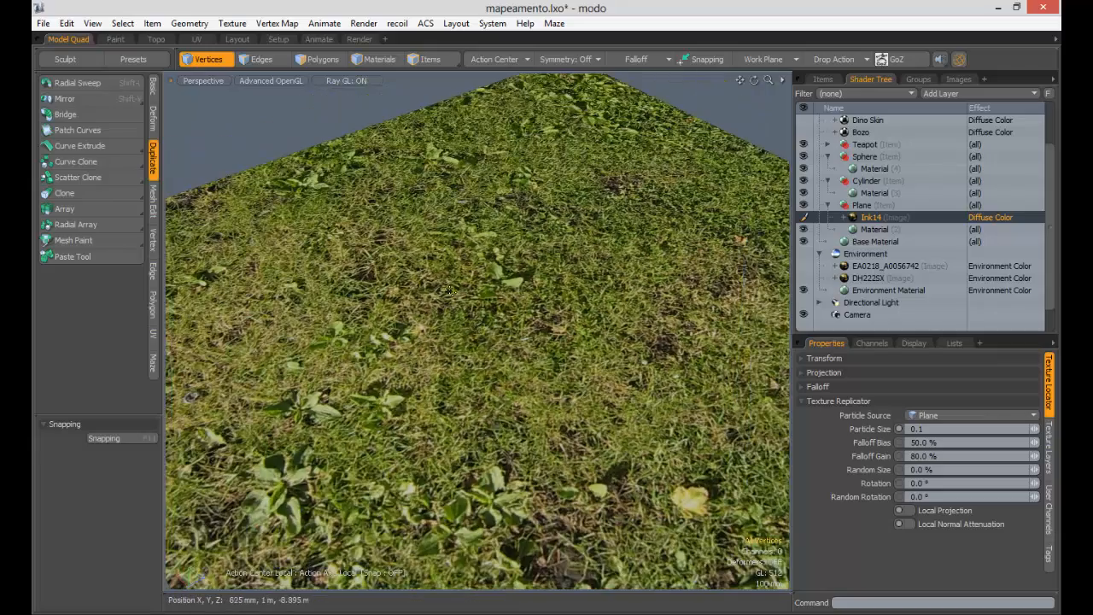
scroll(504, 316, "up", 3)
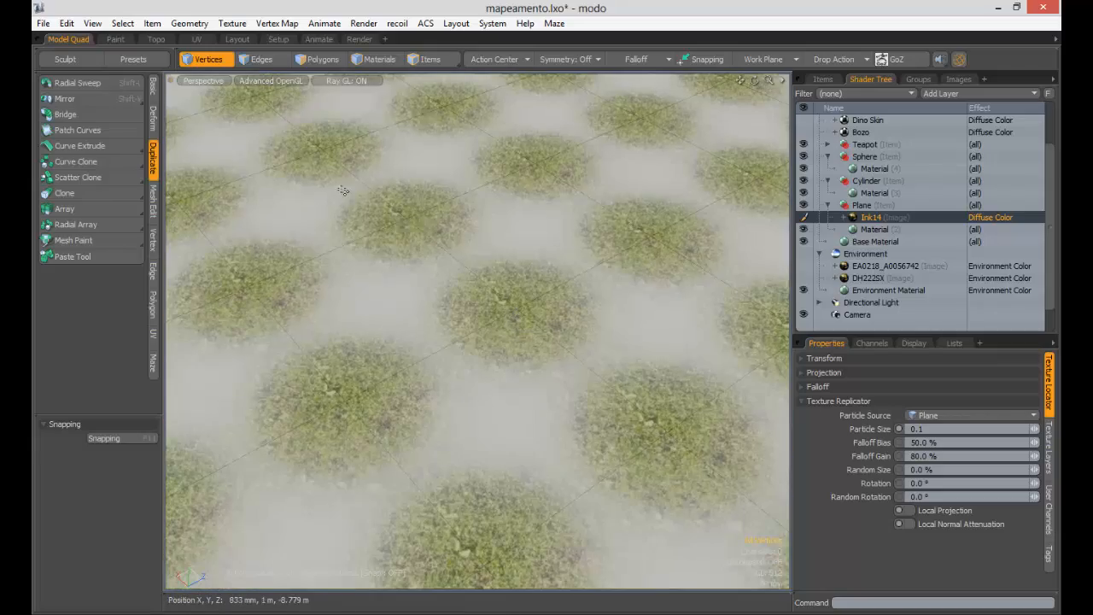
left_click(256, 60)
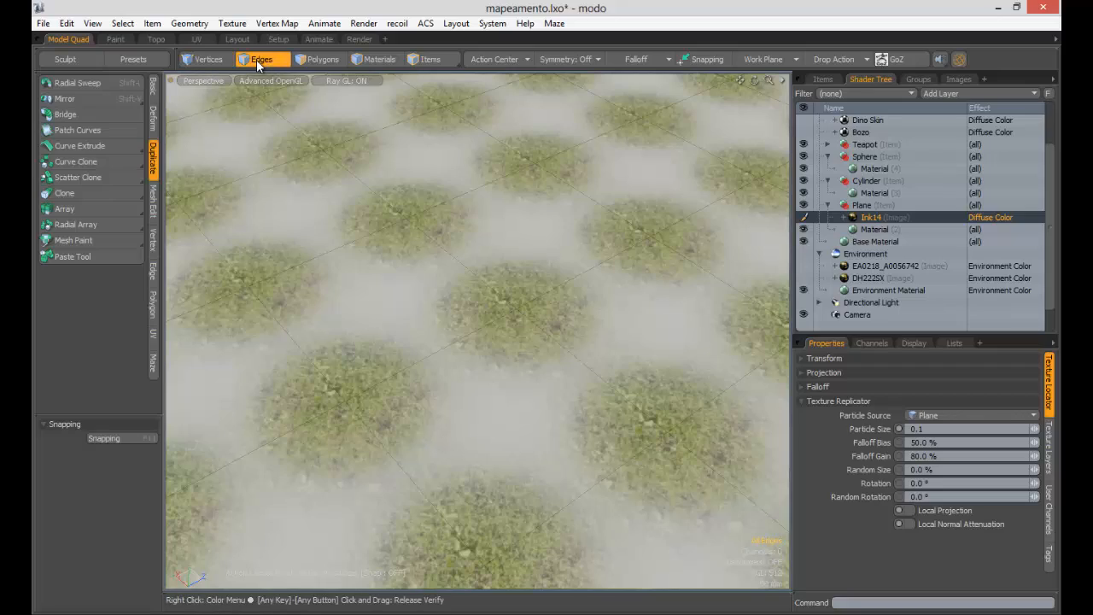
key("5")
scroll(337, 169, "down", 3)
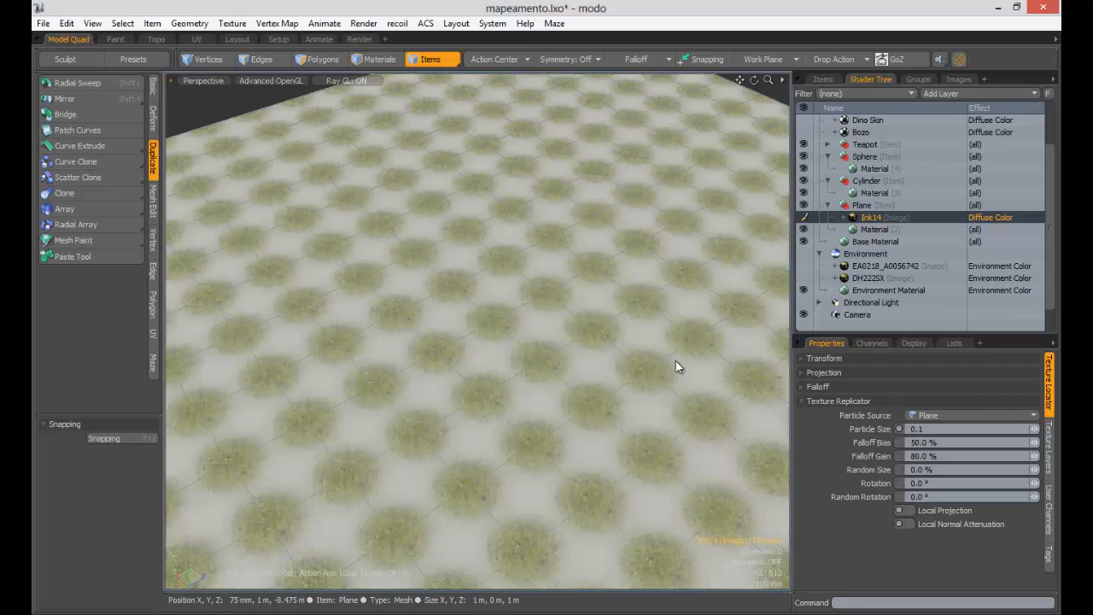
scroll(654, 373, "down", 4)
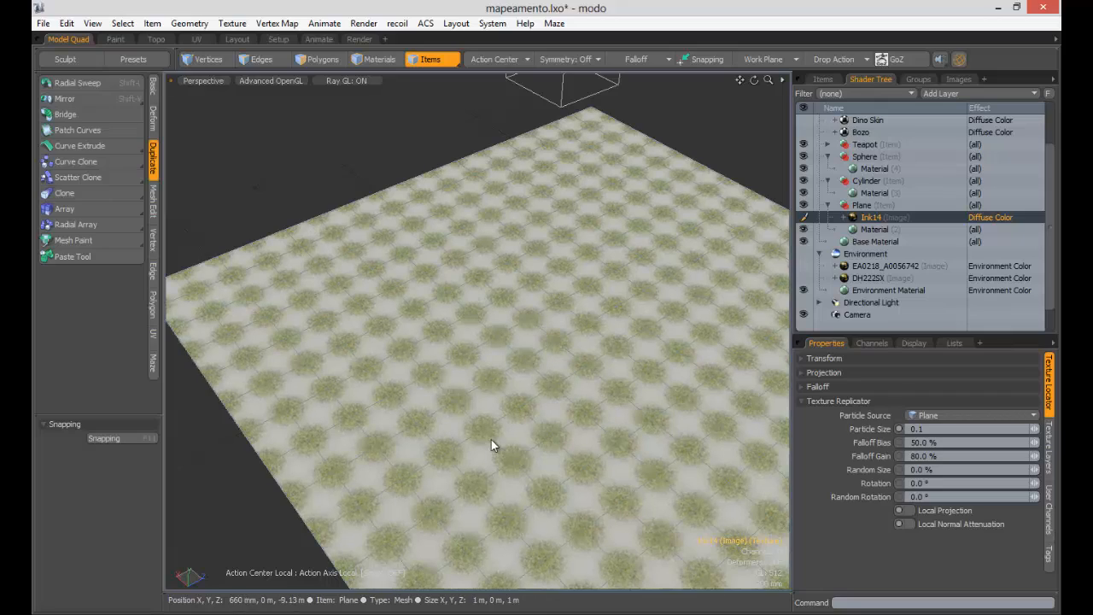
scroll(438, 407, "up", 3)
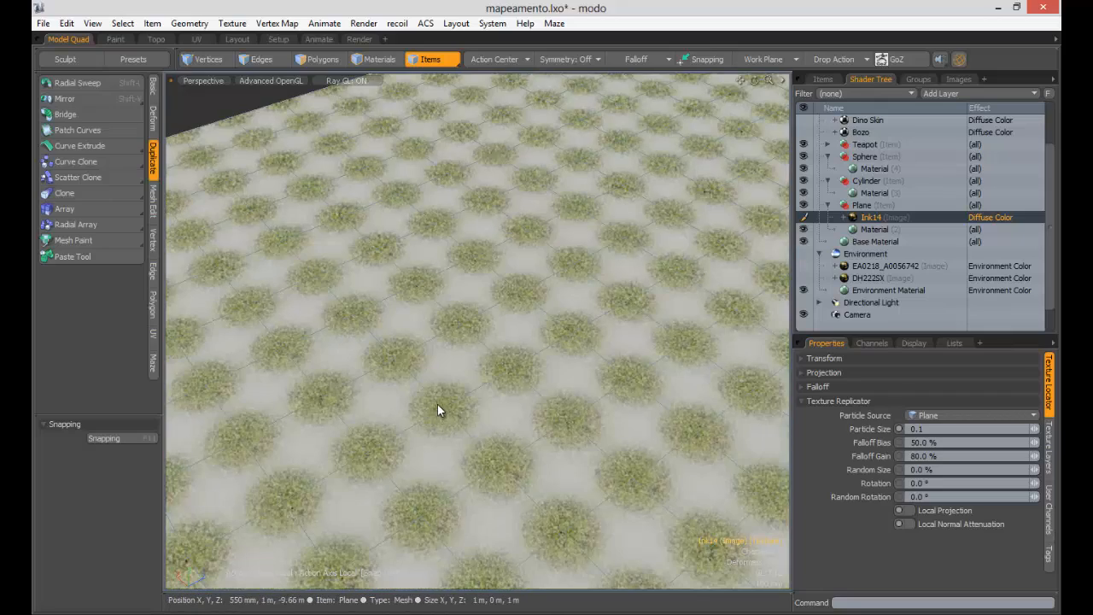
key("1")
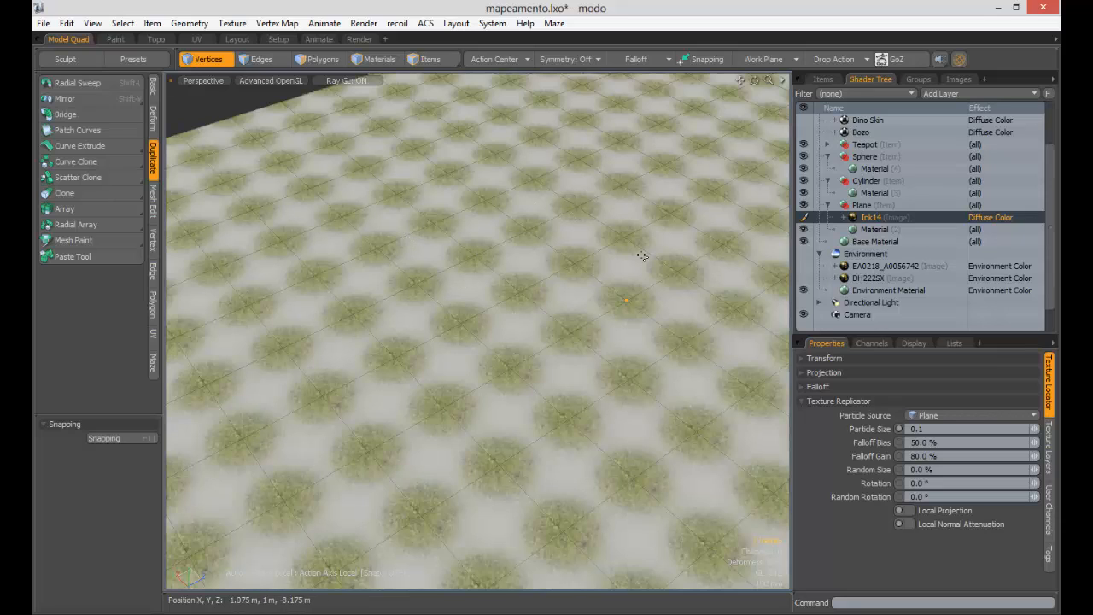
- Add a Surface Particle Generator item to the scene
left_click(822, 78)
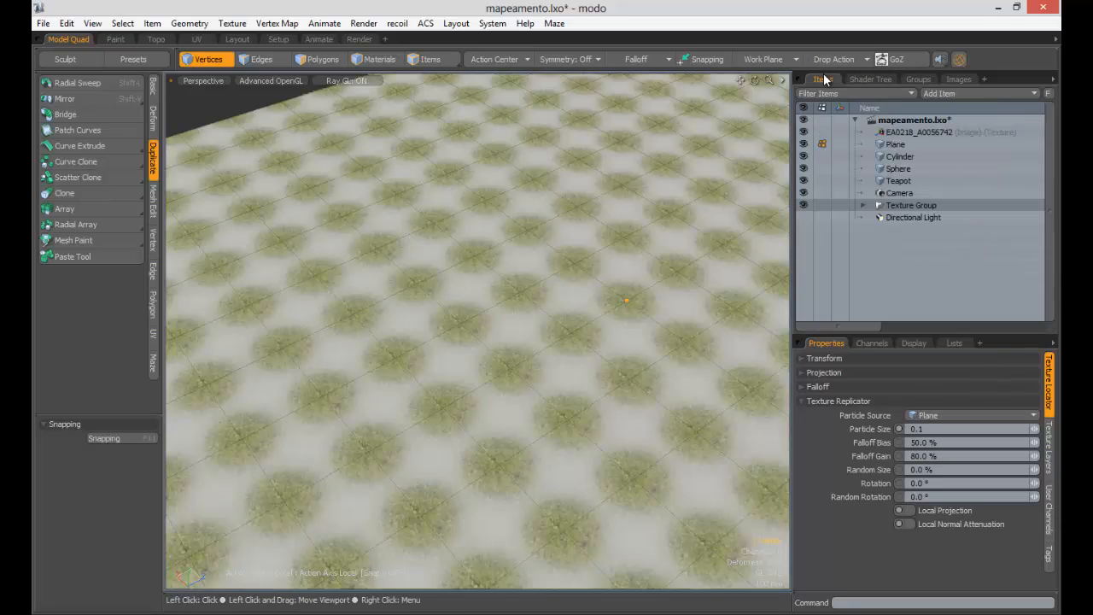
left_click(957, 93)
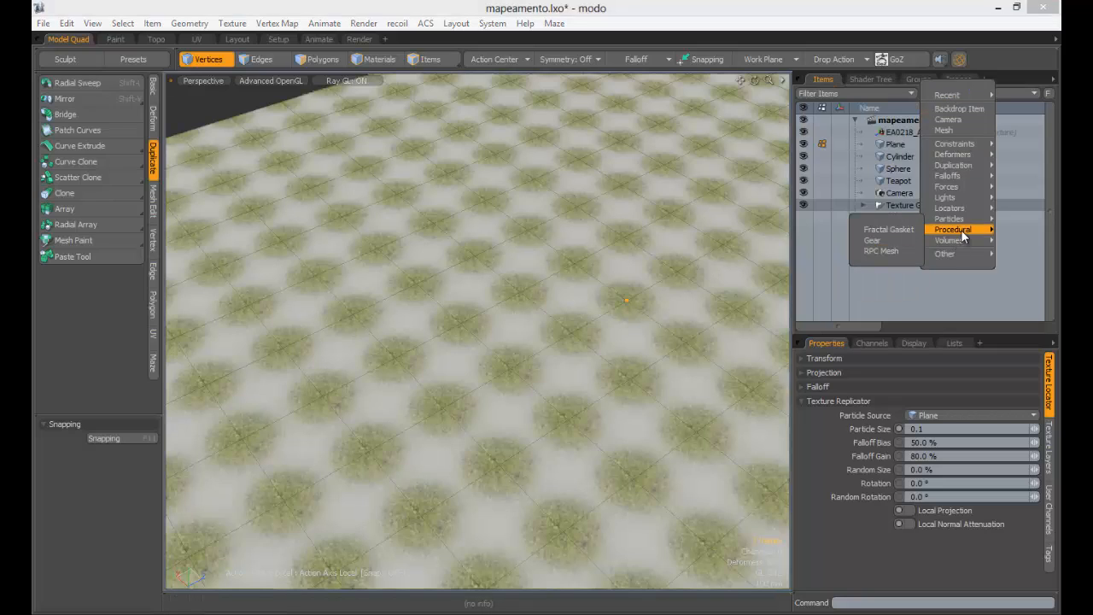
mouse_move(952, 219)
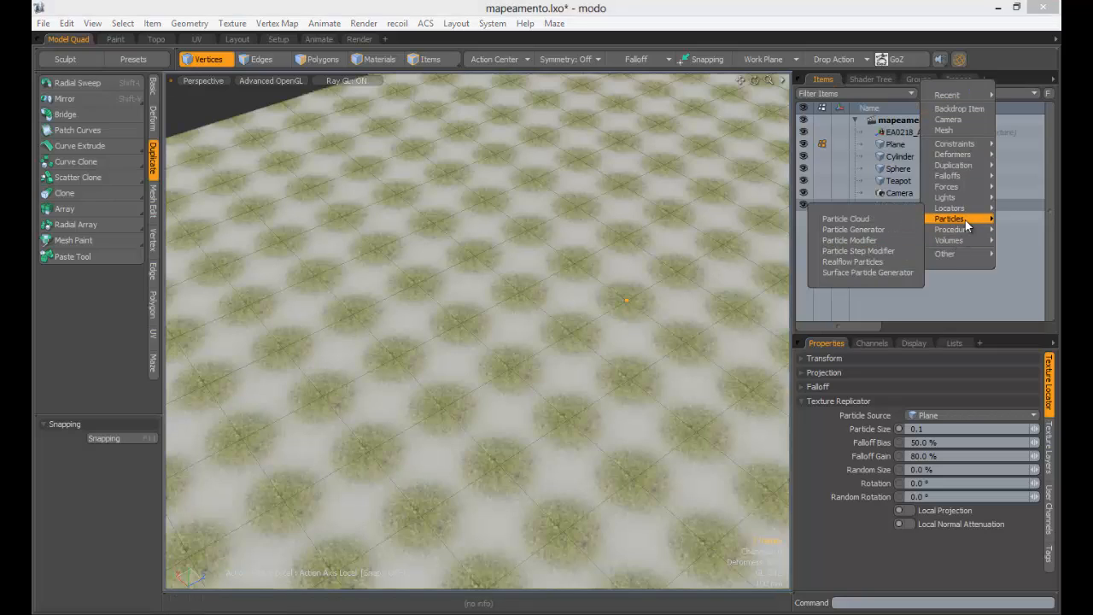
left_click(863, 271)
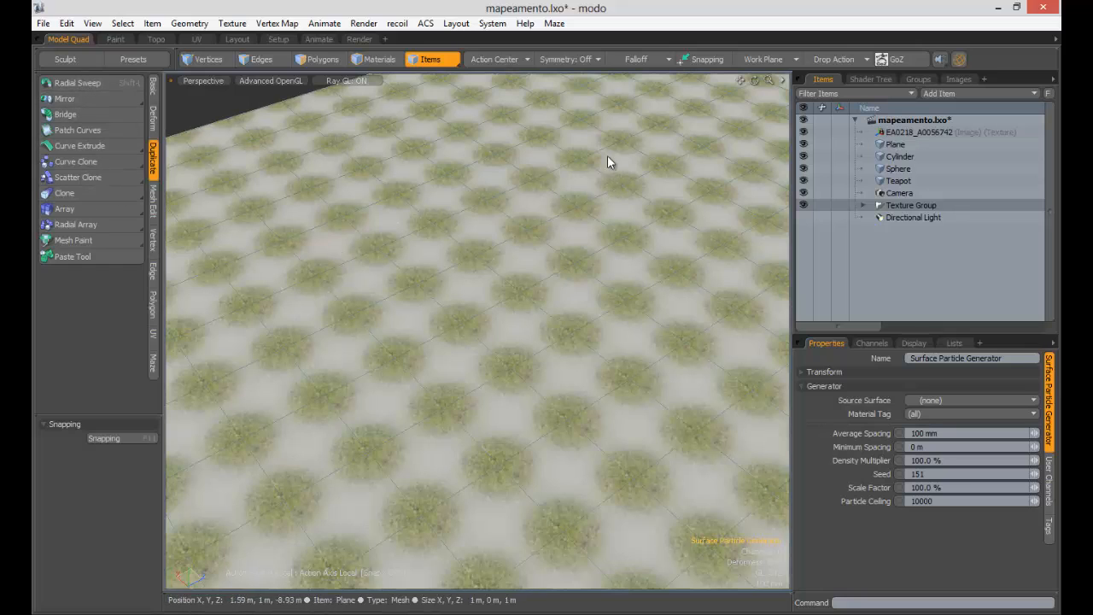
- Move the Surface Particle Generator out of the Texture Group and set its source surface to Plane
left_click(863, 204)
mouse_move(913, 216)
left_mouse_down()
mouse_move(922, 202)
mouse_move(929, 216)
left_mouse_up()
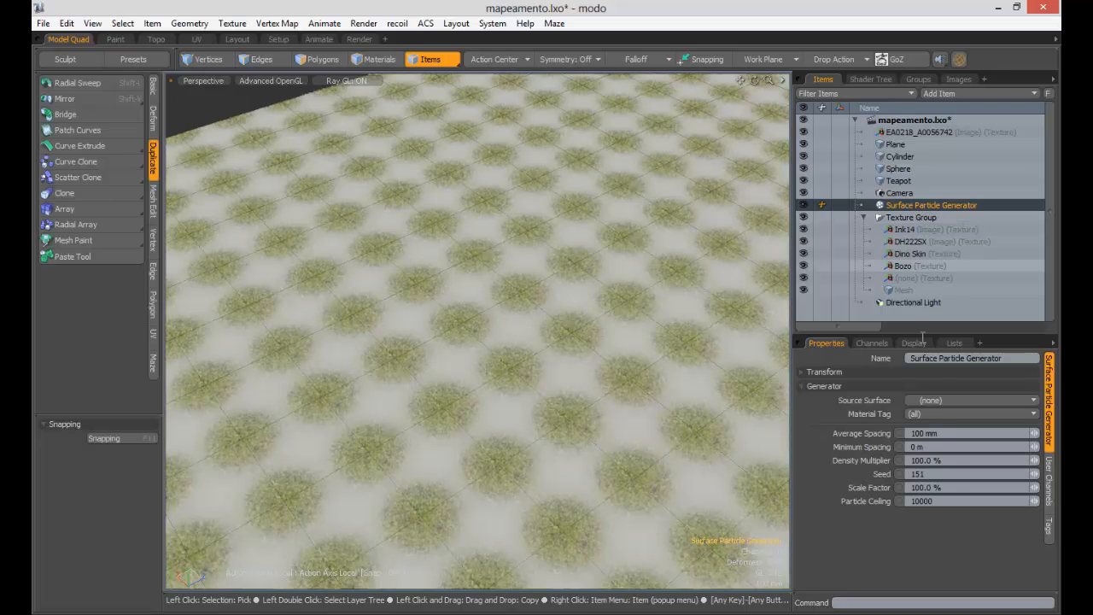
left_click(933, 405)
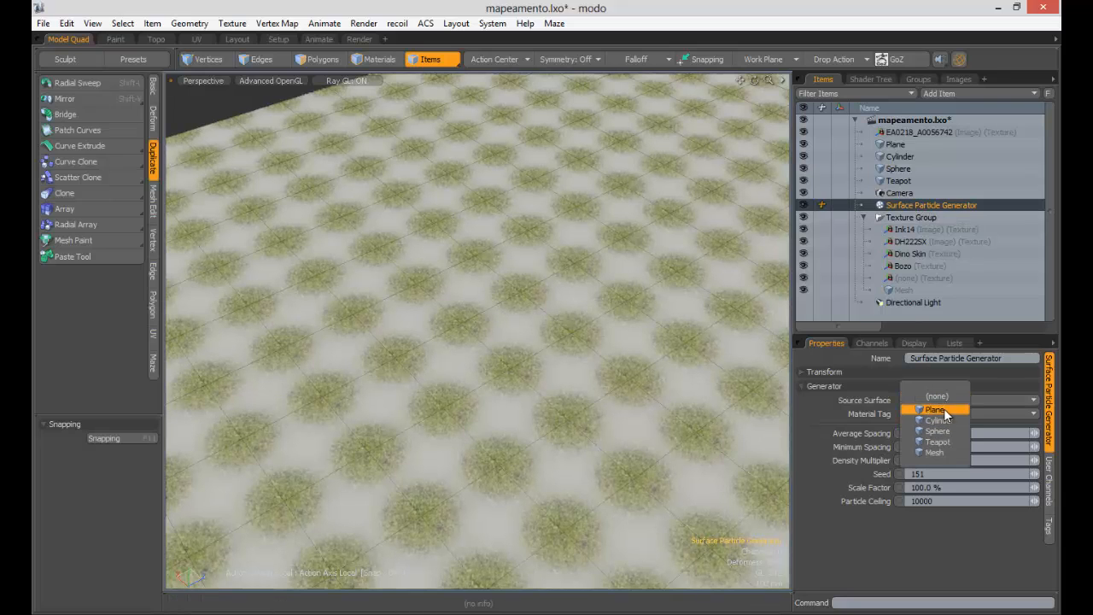
left_click(935, 409)
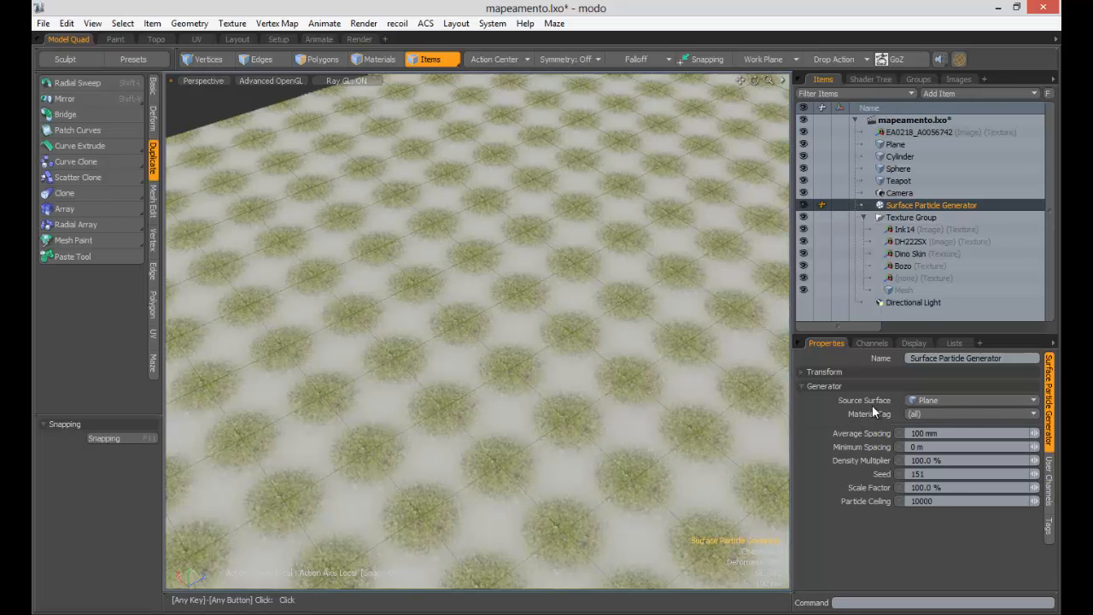
- Set the Ink14 Texture Replicator's particle source to the Surface Particle Generator
left_click(869, 78)
left_click(873, 217)
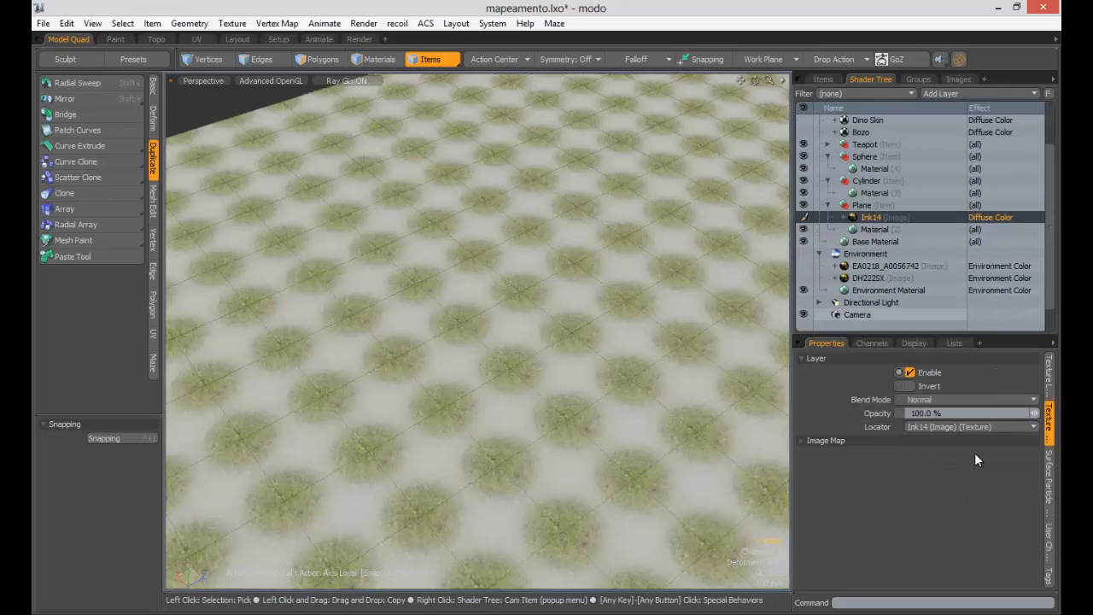
left_click(1048, 376)
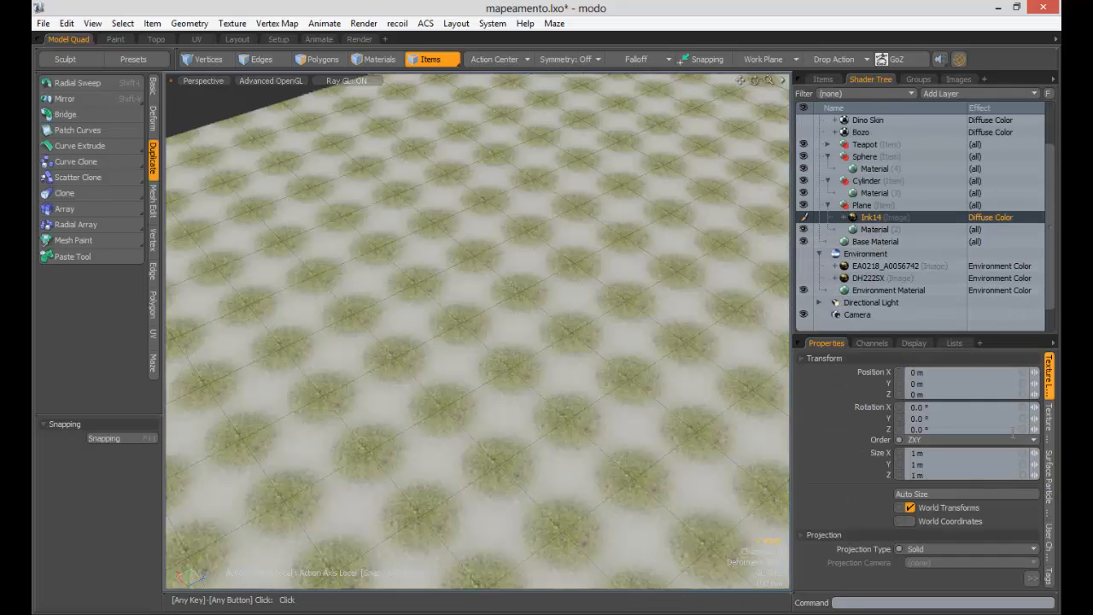
left_click(845, 360)
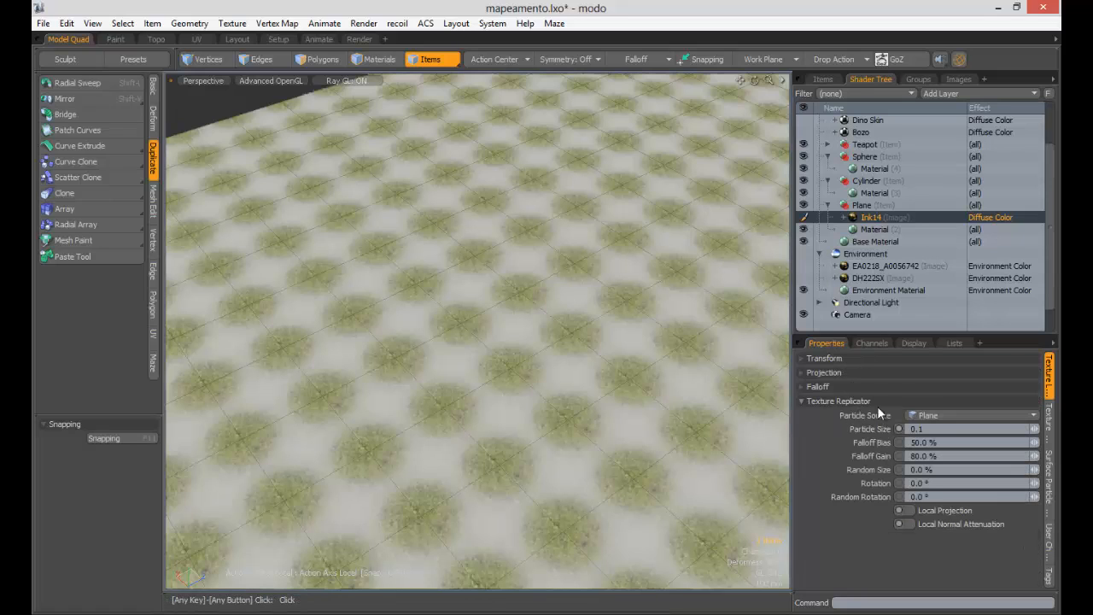
left_click(922, 415)
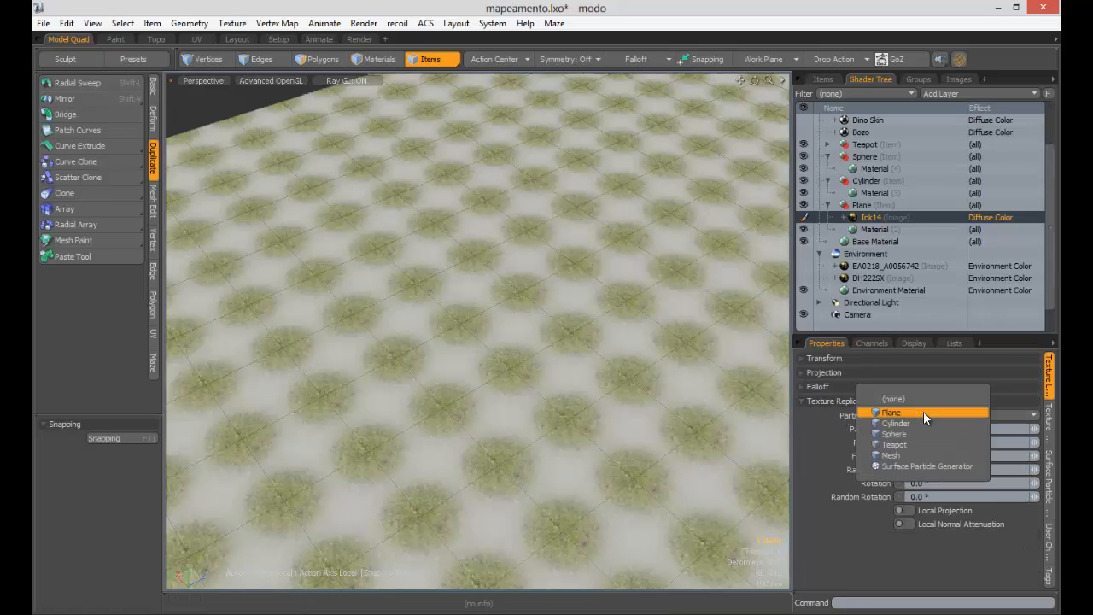
left_click(919, 467)
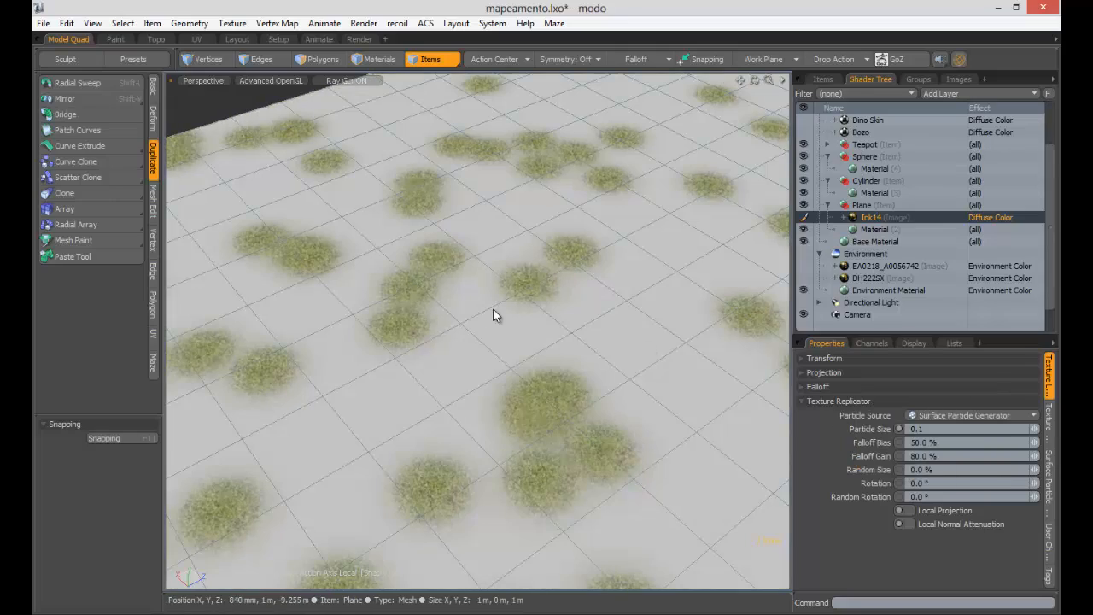
- Try Texture Replicator particle sizes of 1.0 and 0.3 for the scattered Ink14 grass patches
scroll(492, 308, "down", 5)
scroll(492, 308, "up", 6)
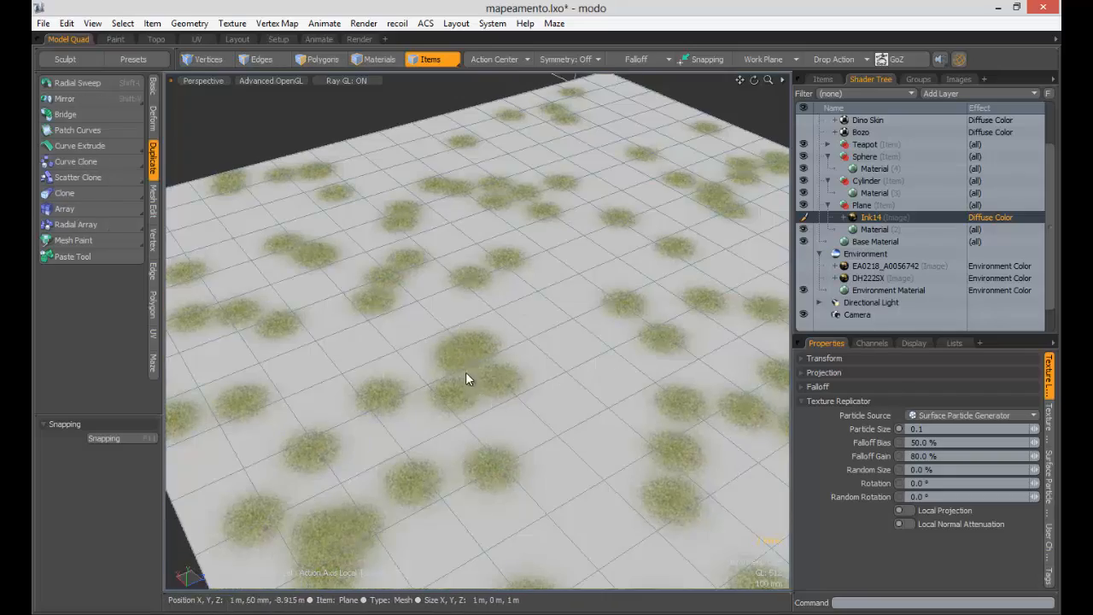
left_click_drag(465, 380, 425, 317, "alt")
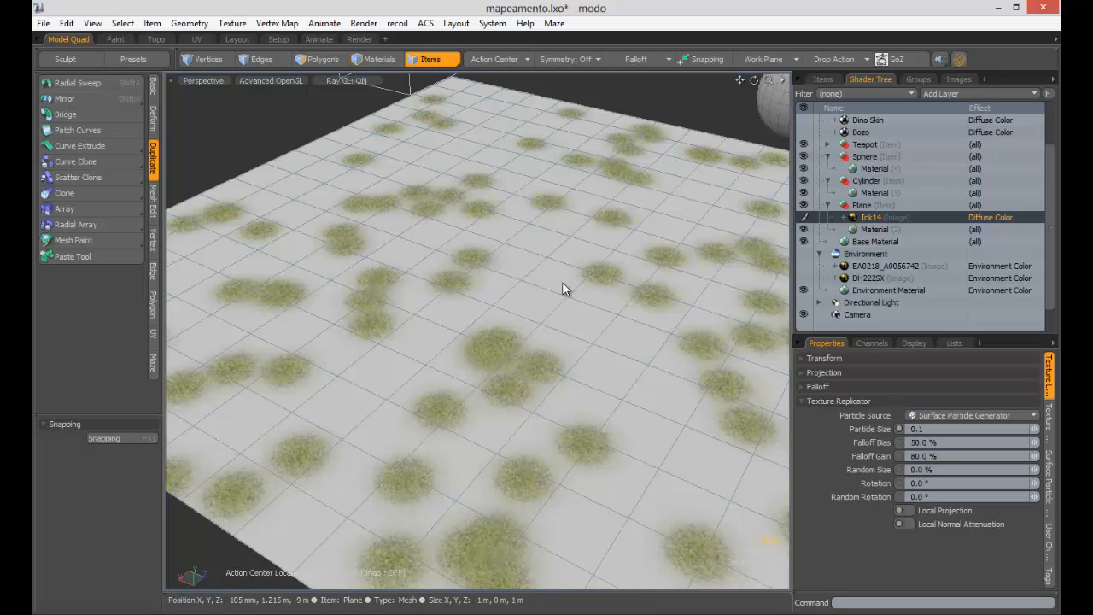
left_click(938, 428)
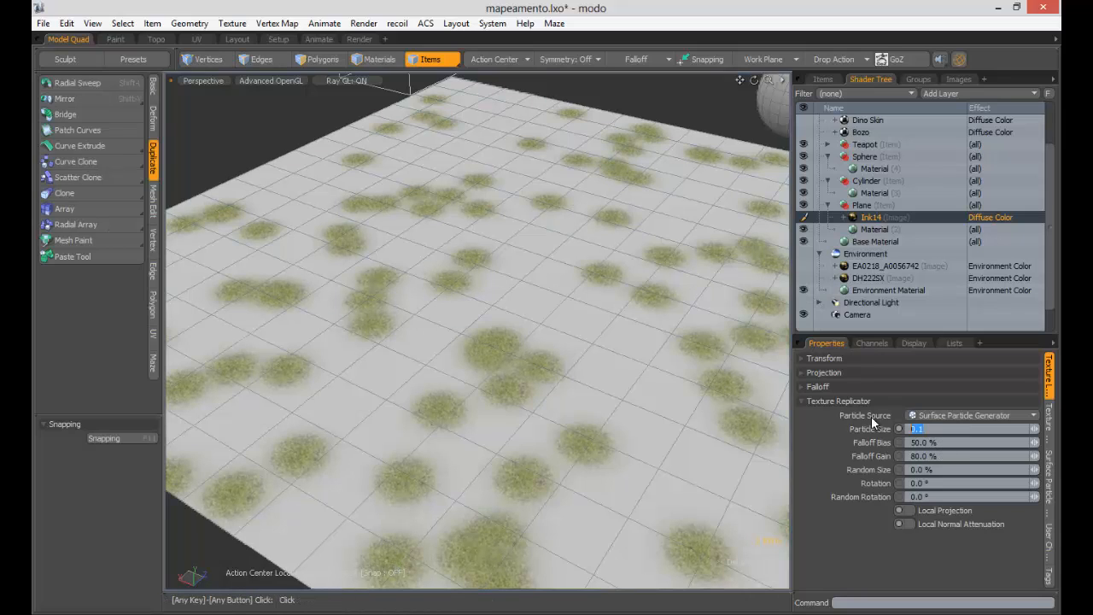
type("1")
key("Tab")
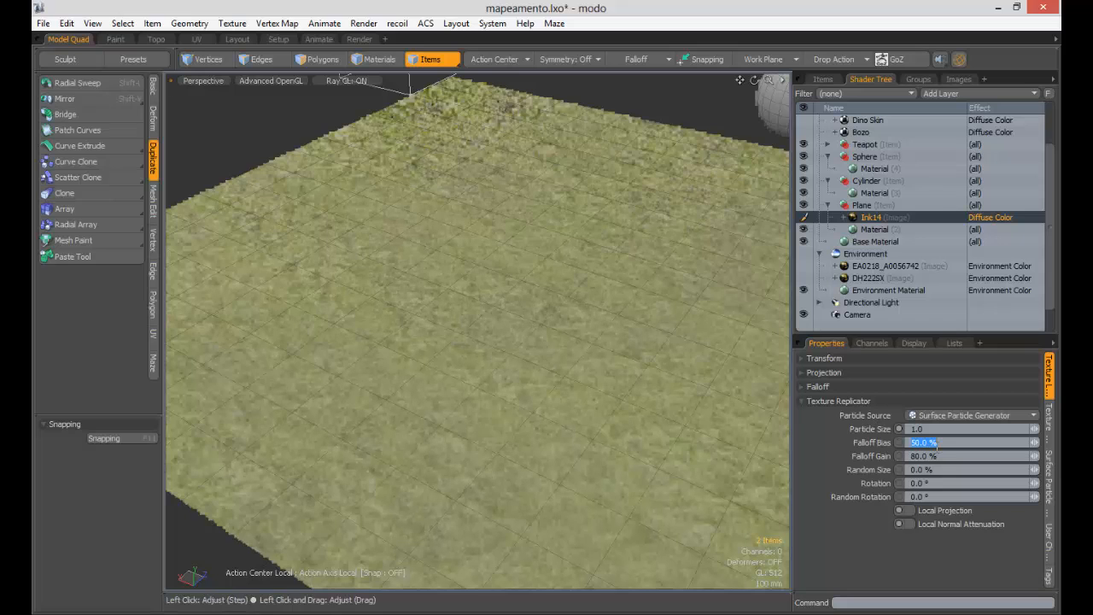
key("shift+Tab")
type(".3")
key("Tab")
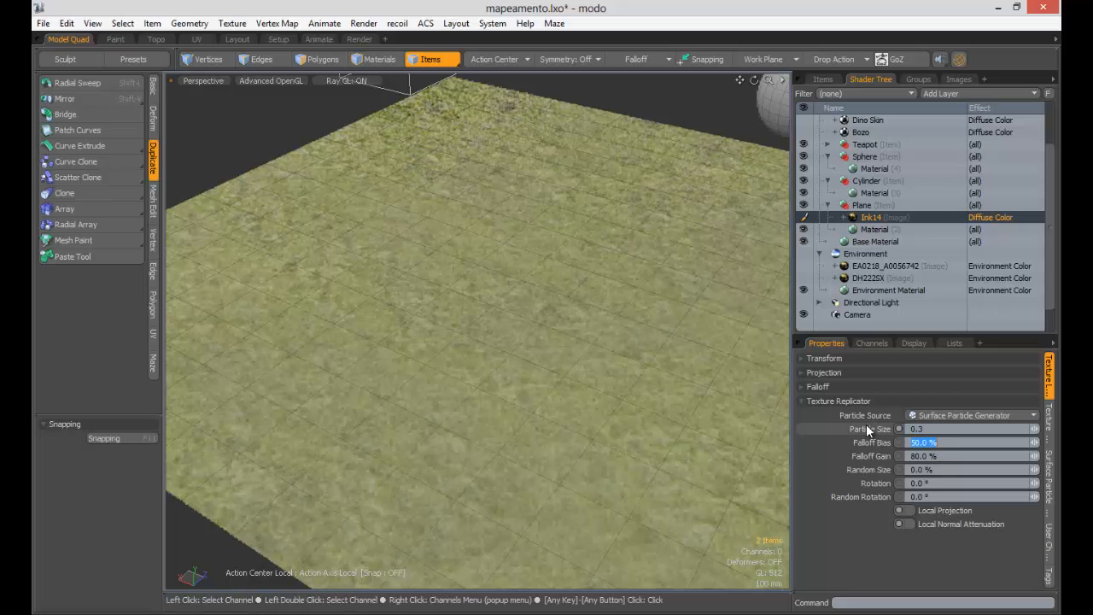
- Set the Ink14 Texture Replicator's particle size to 0.2
key("shift+Tab")
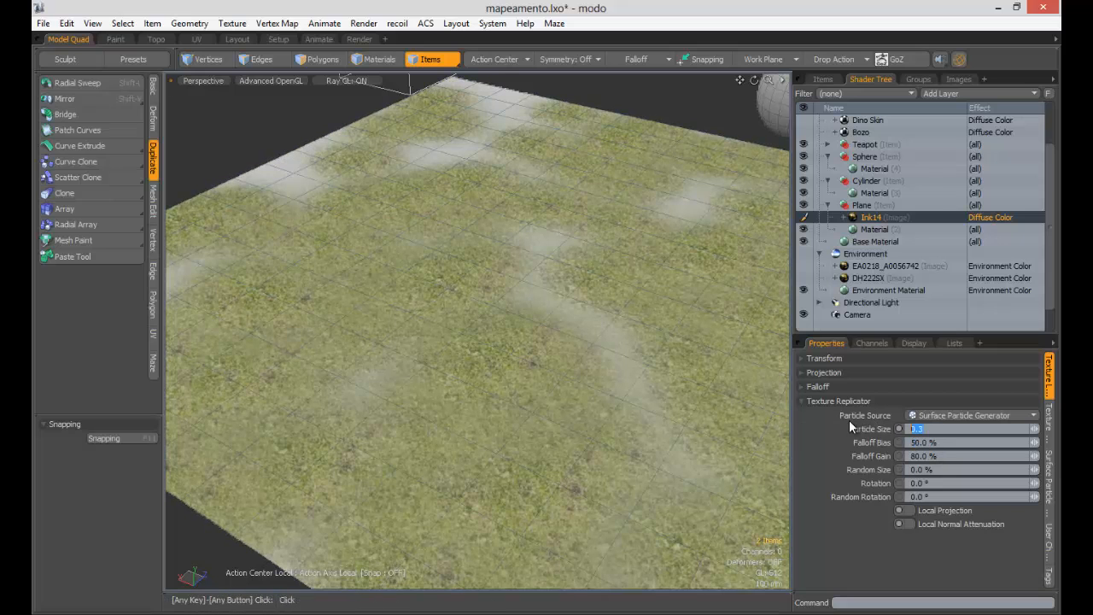
type(".2")
key("Tab")
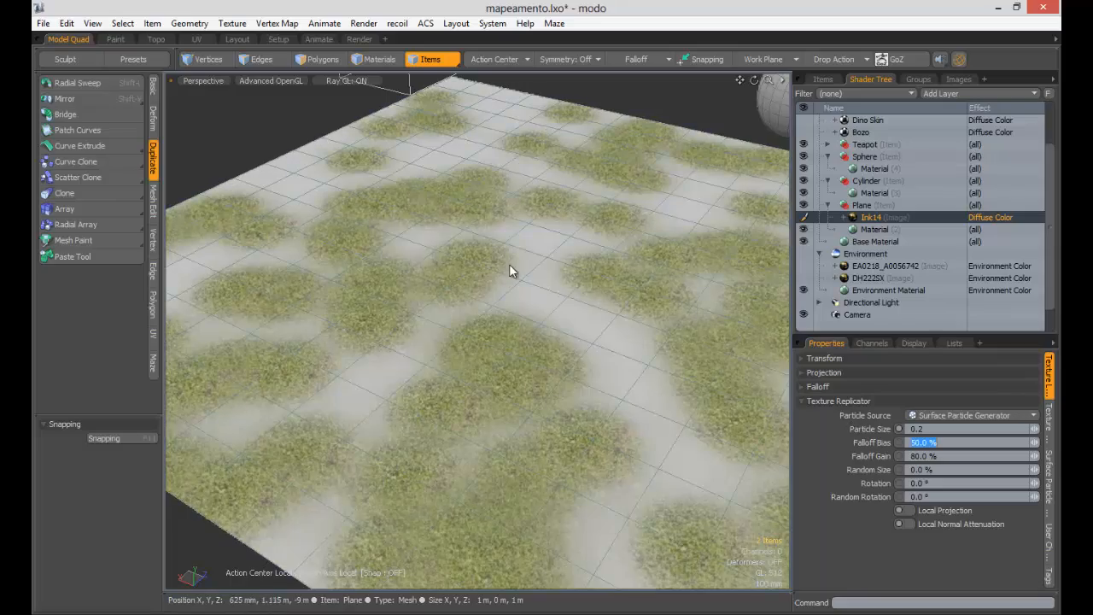
left_click_drag(663, 325, 610, 329, "alt")
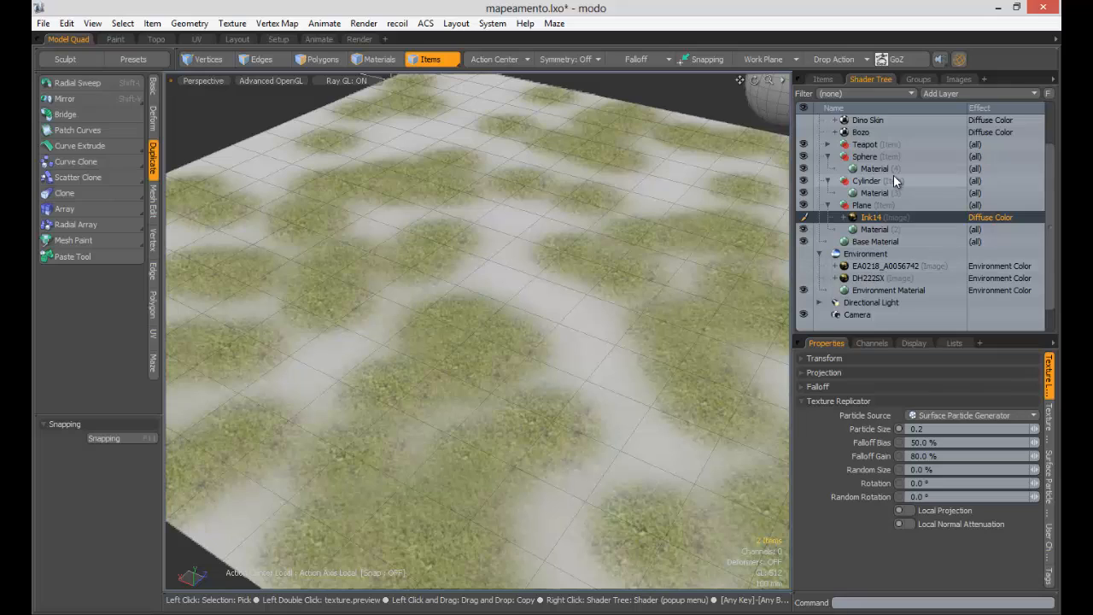
- Add the existing arch41_004_ground_diffuse clip as an image map layer above Ink14 in the plane's shader group
left_click(956, 94)
mouse_move(956, 160)
mouse_move(957, 135)
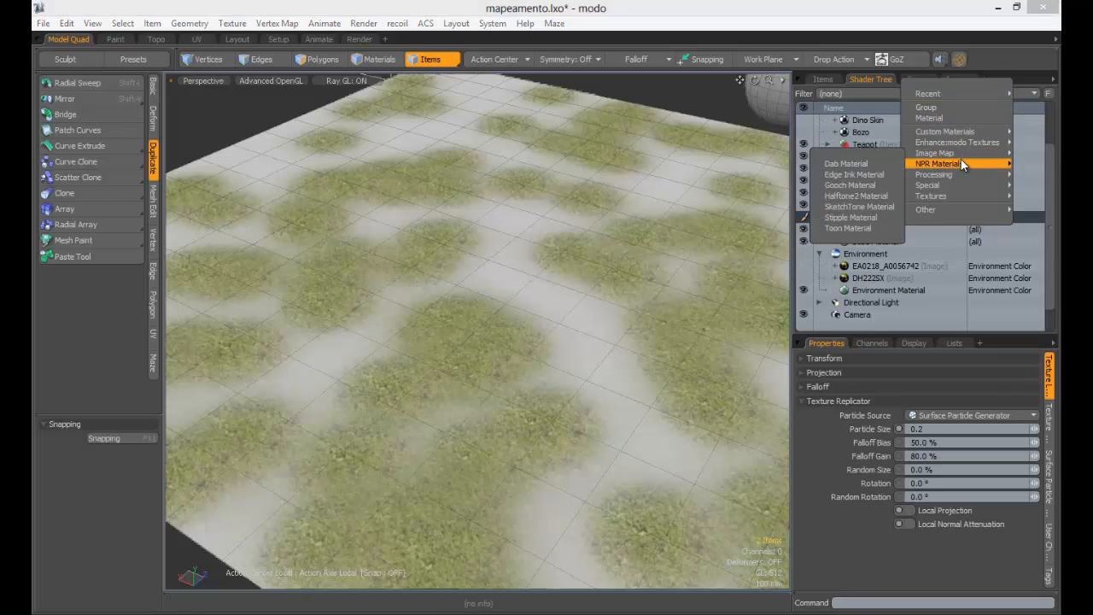
left_click(850, 198)
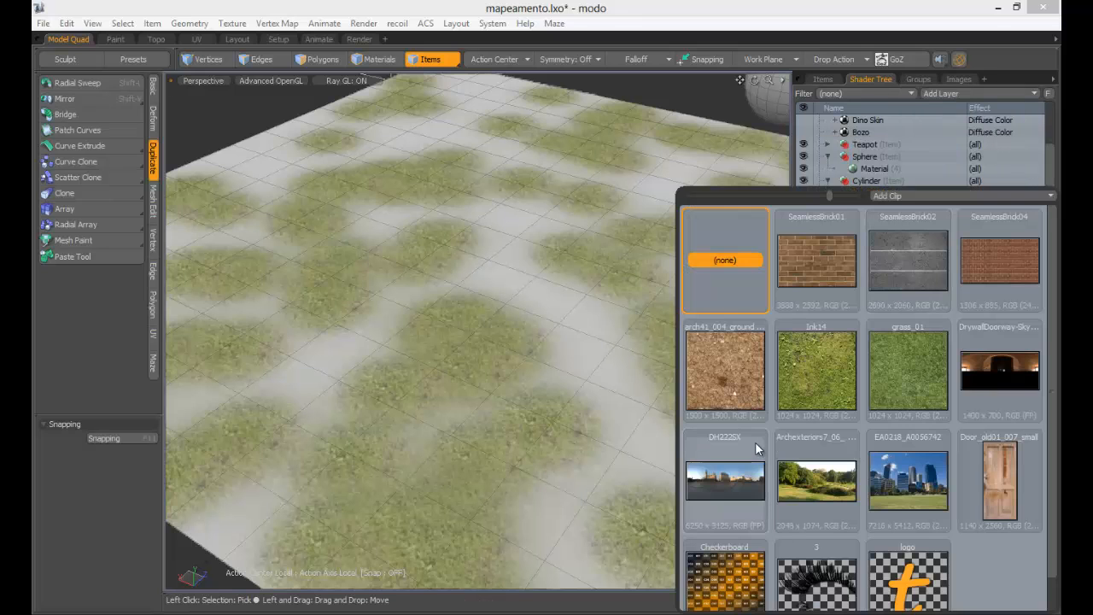
left_click(723, 400)
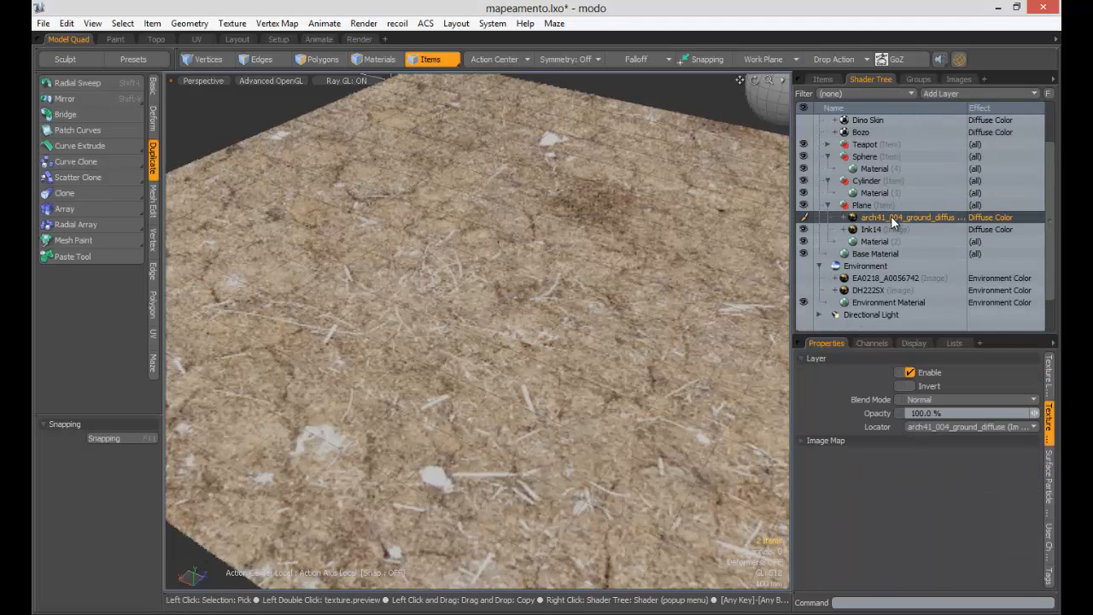
- Set the arch41_004_ground_diffuse layer's projection type to Planar with the projection axis on Y
left_click(1049, 372)
left_click(939, 549)
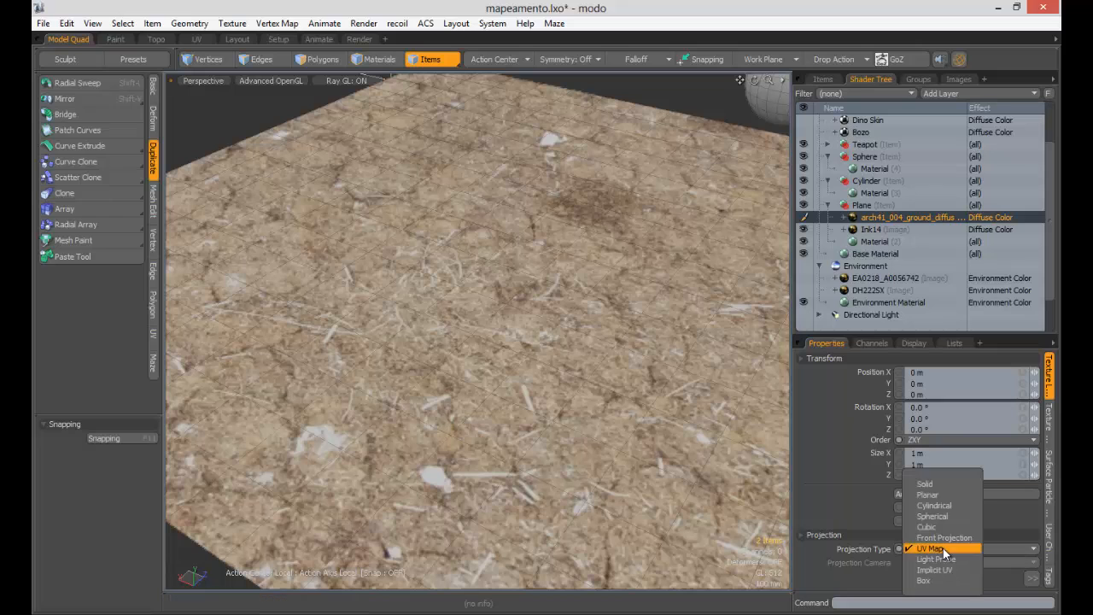
left_click(940, 494)
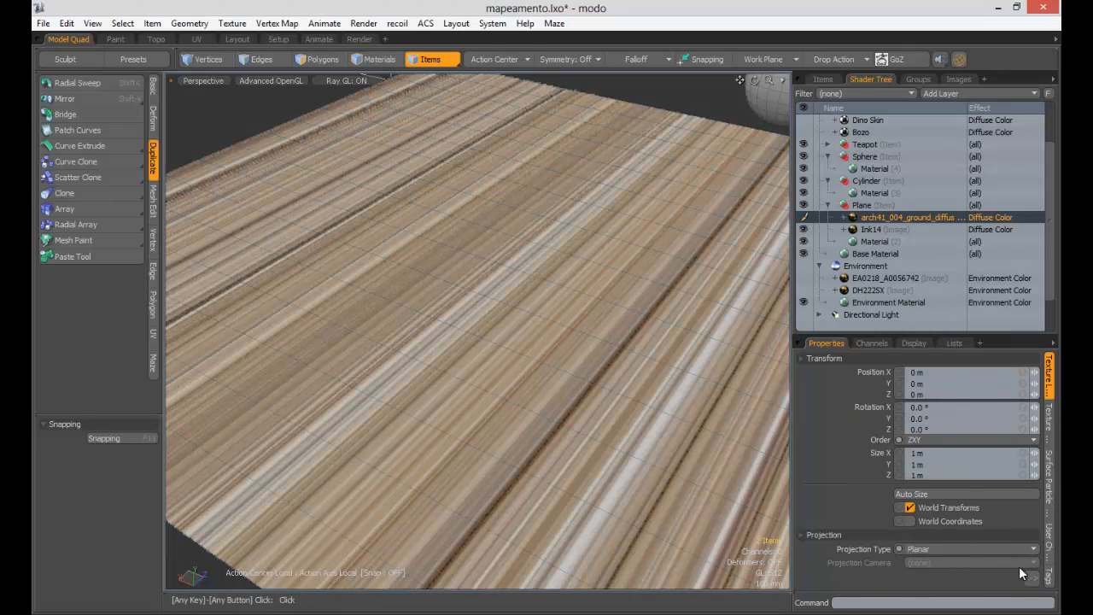
scroll(1024, 572, "down", 5)
left_click(967, 320)
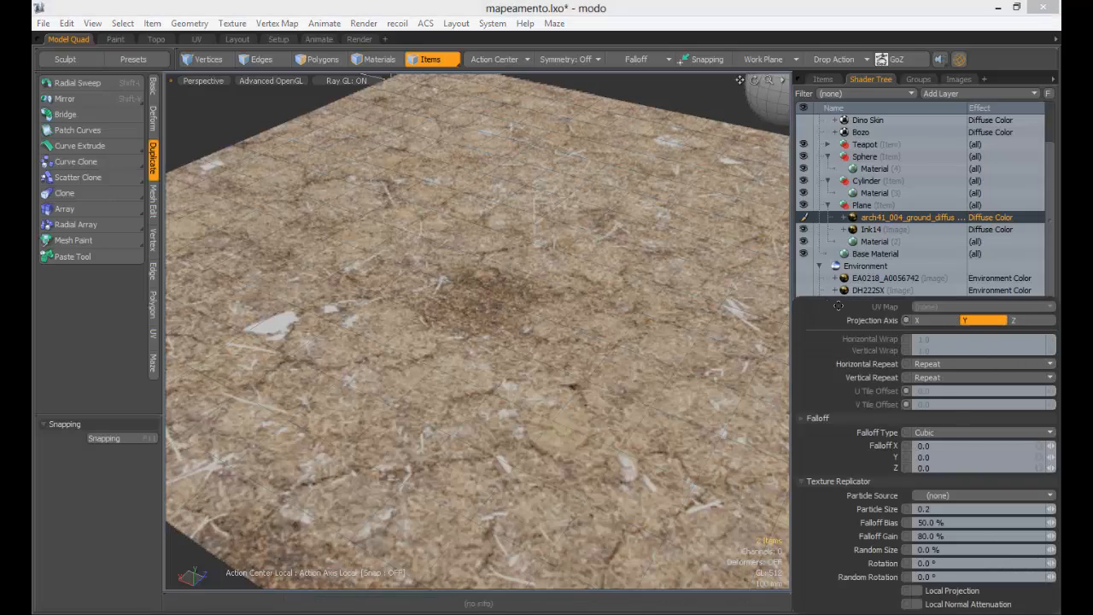
left_click_drag(649, 328, 615, 324, "ctrl+alt")
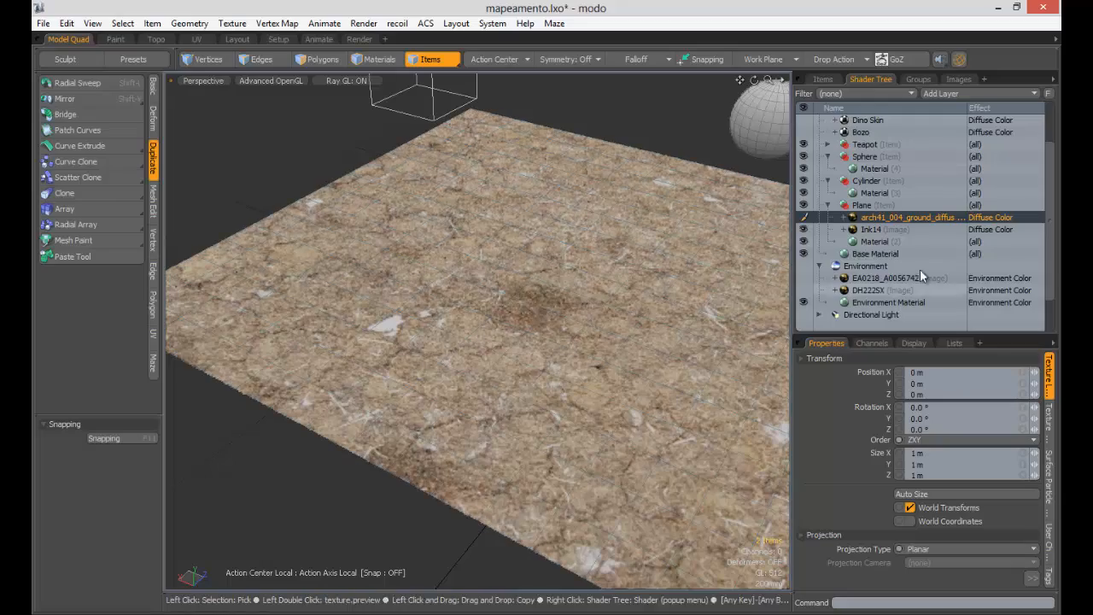
- Reorder the plane's texture layers so Ink14 sits above arch41_004_ground_diffuse
left_click(890, 231)
left_click_drag(892, 230, 892, 216)
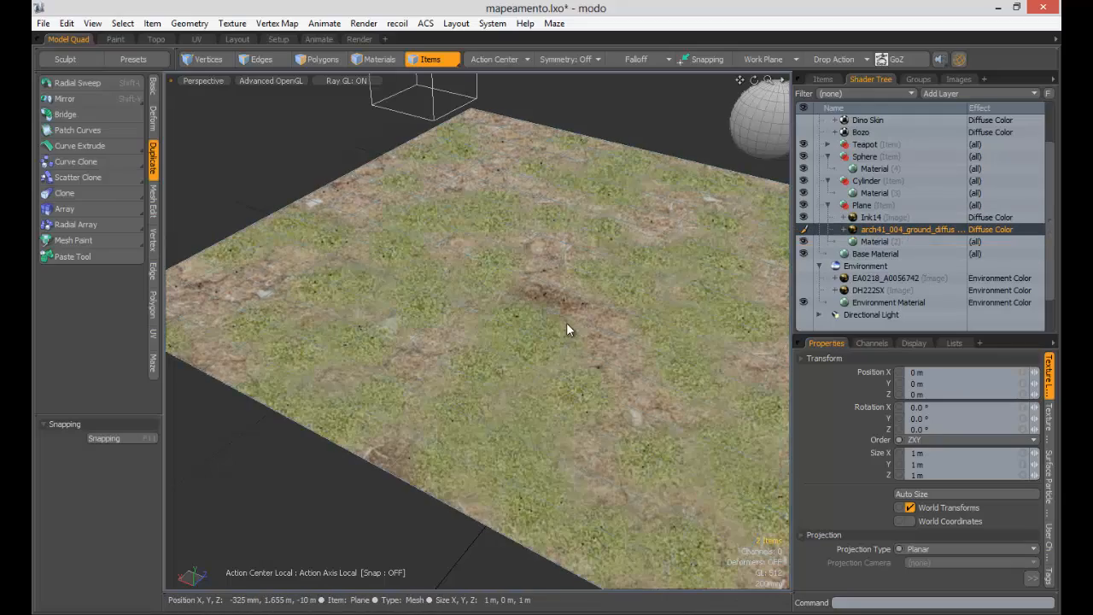
left_click_drag(566, 322, 583, 316, "ctrl+alt")
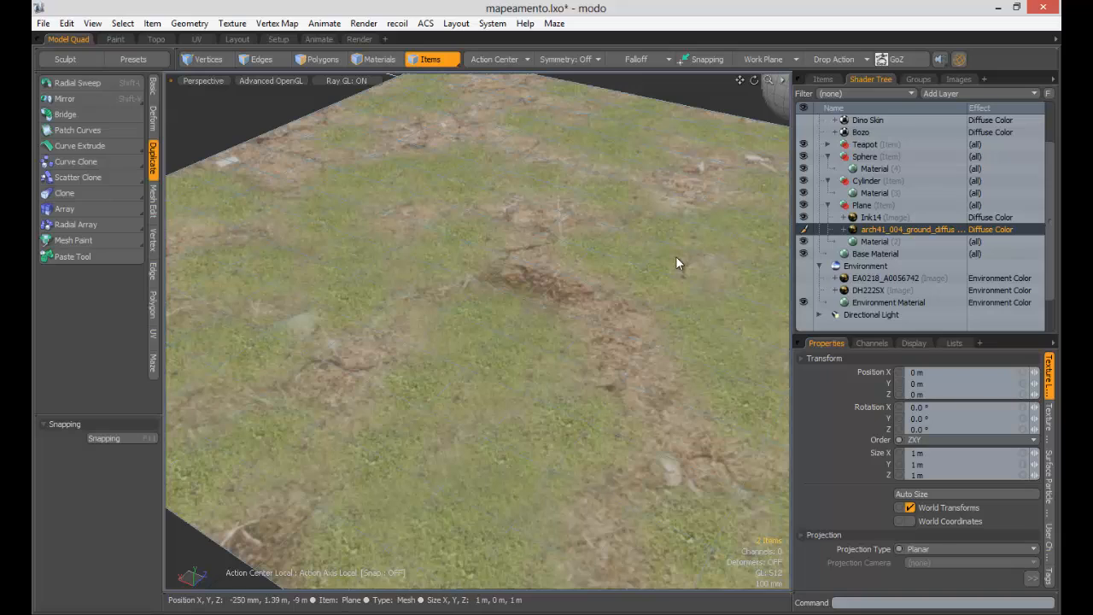
scroll(630, 375, "down", 2)
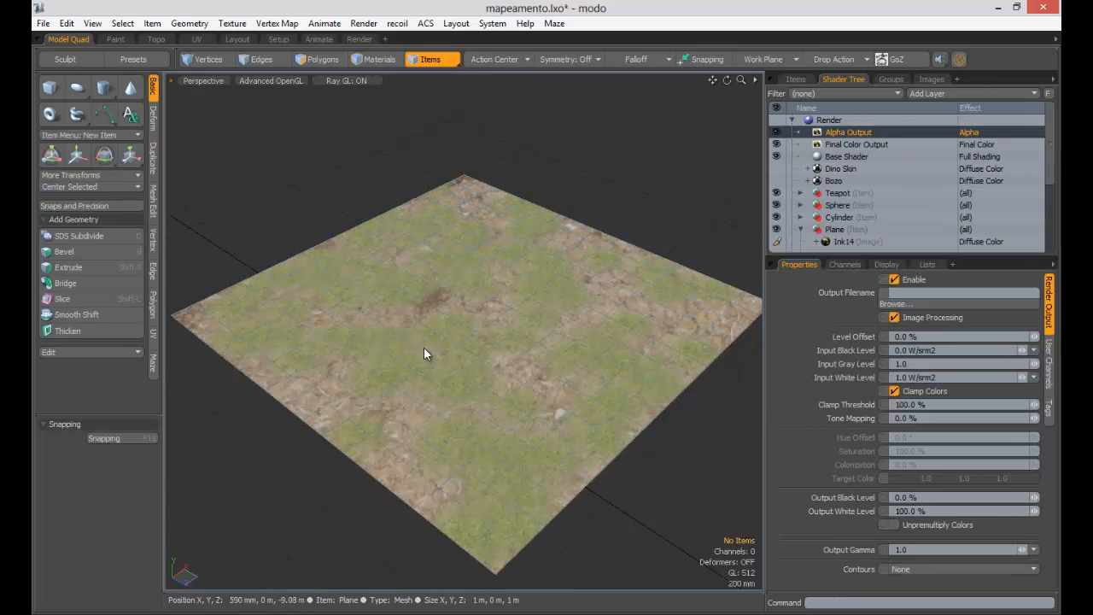
- Compare the plane's textures with Ray GL on and off in the perspective viewport
left_click(346, 79)
left_click(346, 82)
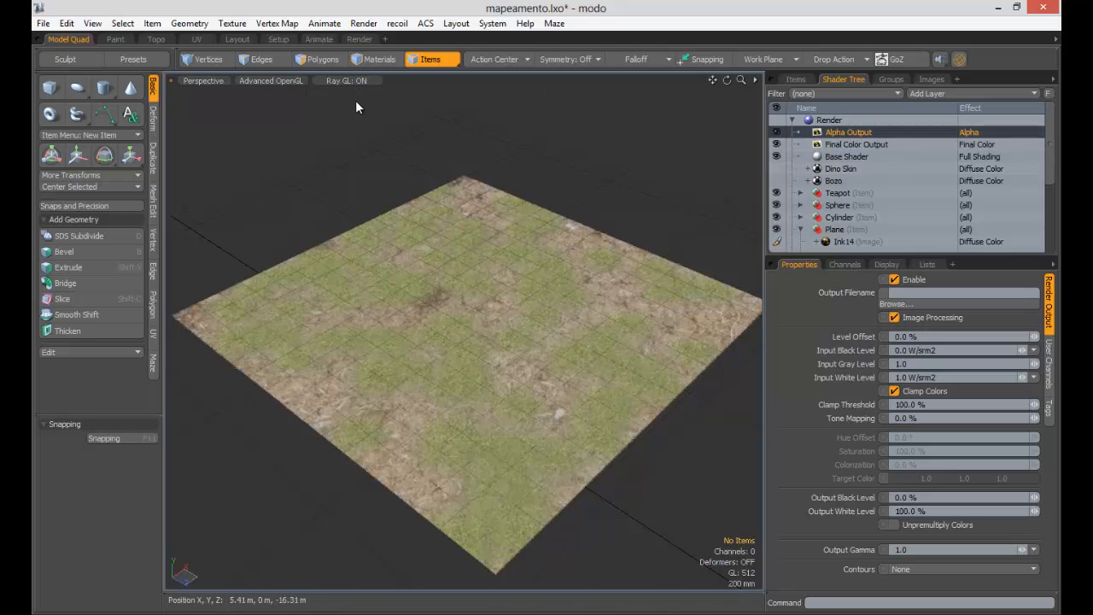
left_click(345, 80)
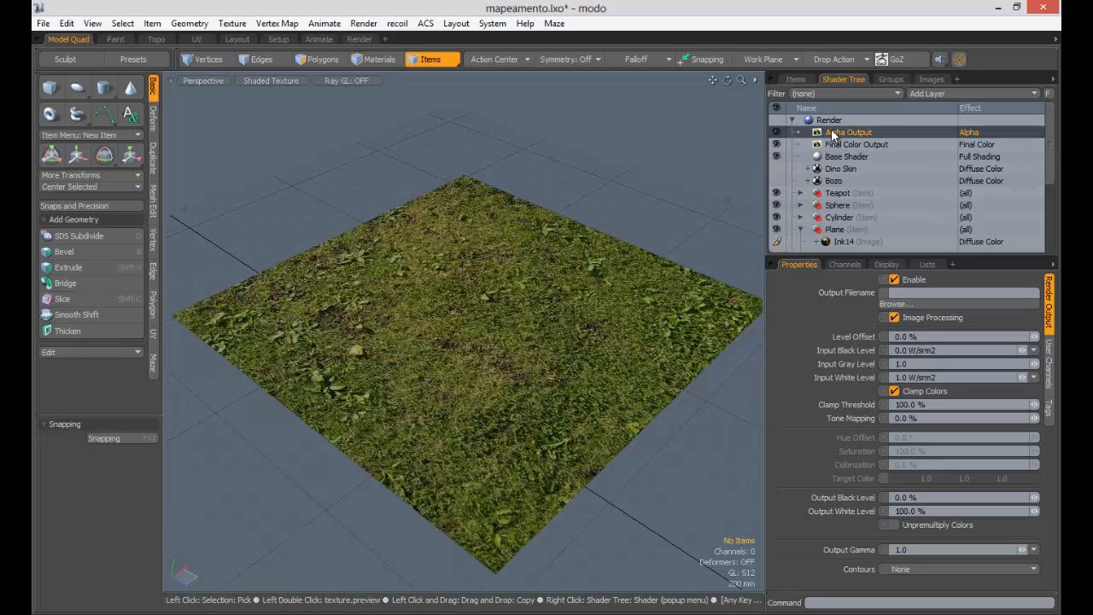
- Examine the Alpha Output and Final Color Output properties in the shader tree, and turn Ray GL on for the viewport
left_click(859, 145)
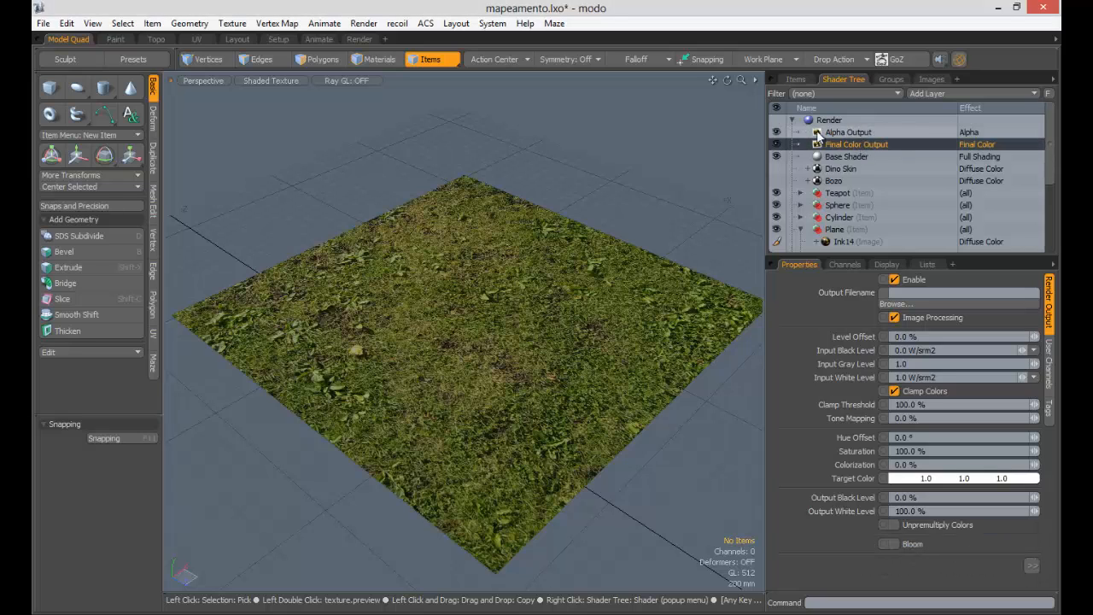
left_click(821, 133)
left_click(837, 145)
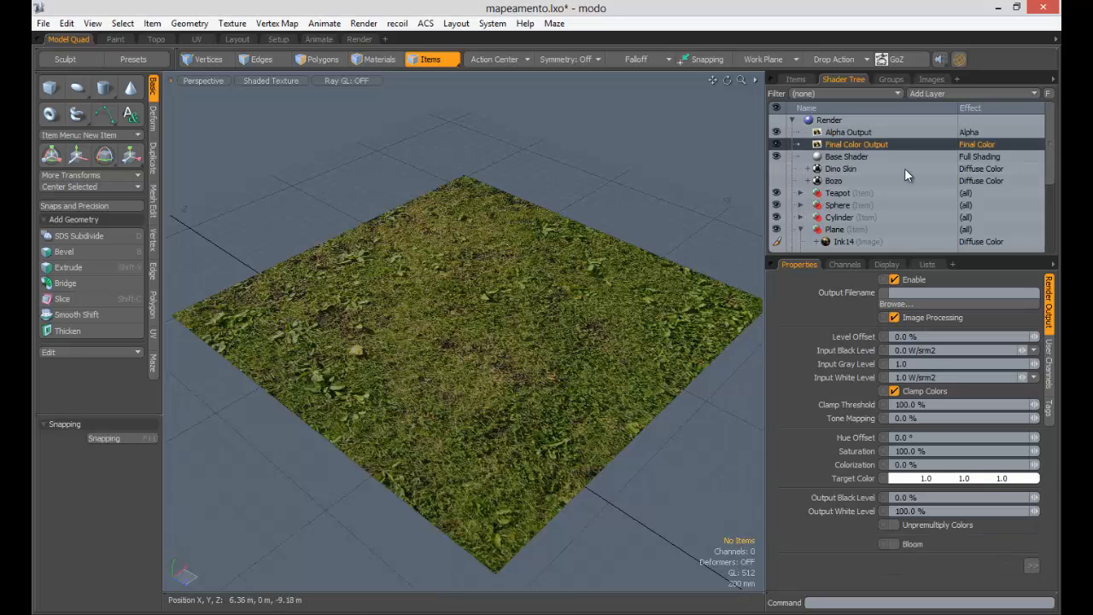
scroll(1035, 138, "down", 1)
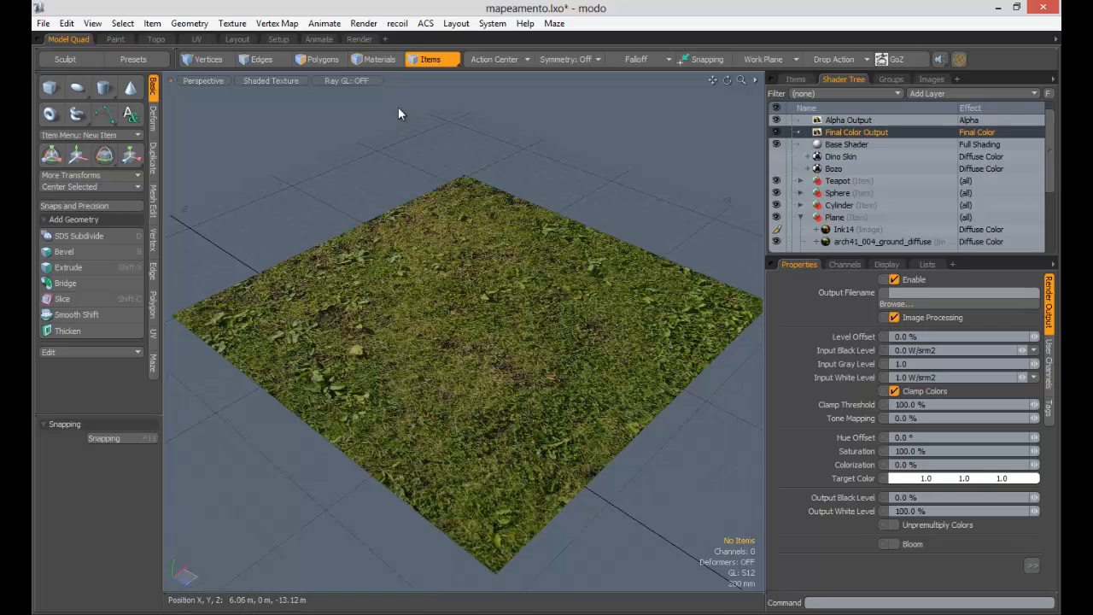
scroll(916, 205, "down", 3)
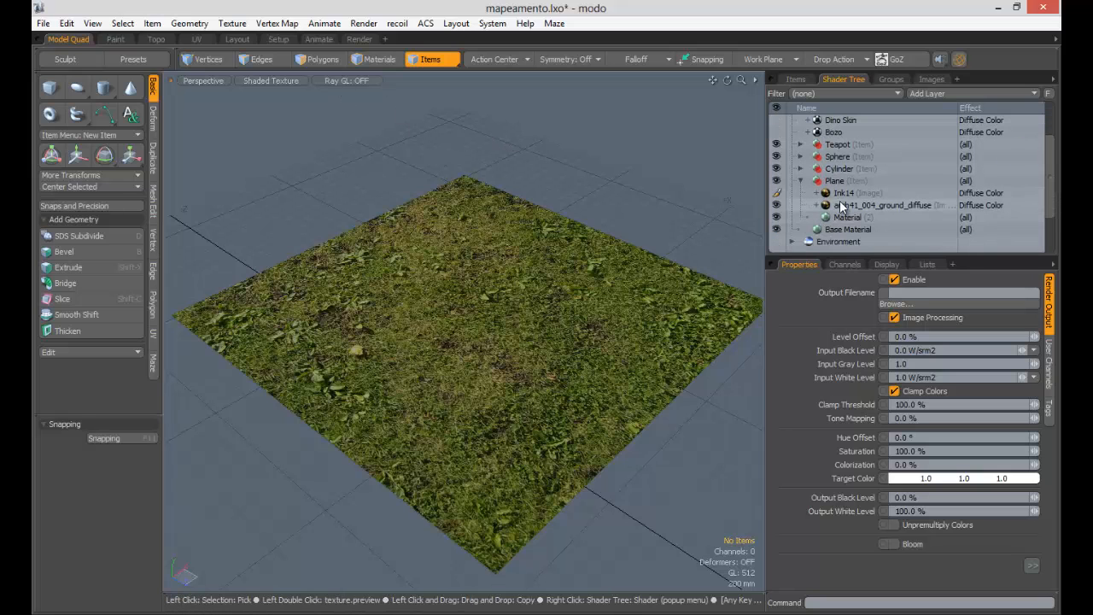
left_click(359, 79)
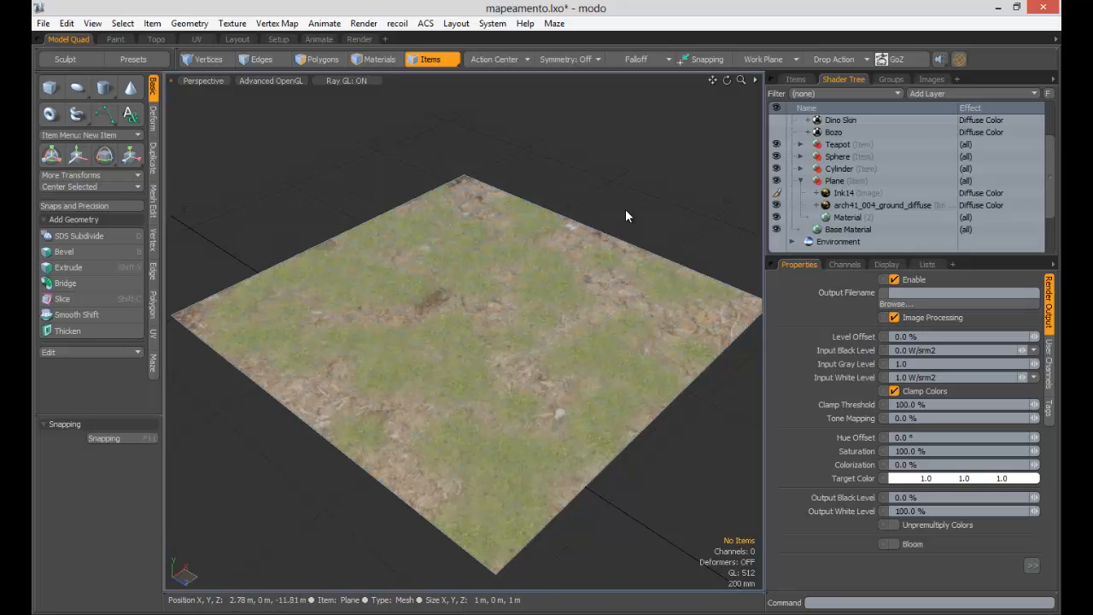
- Set the Ink14 image map's gamma to 0.4546
left_click(843, 194)
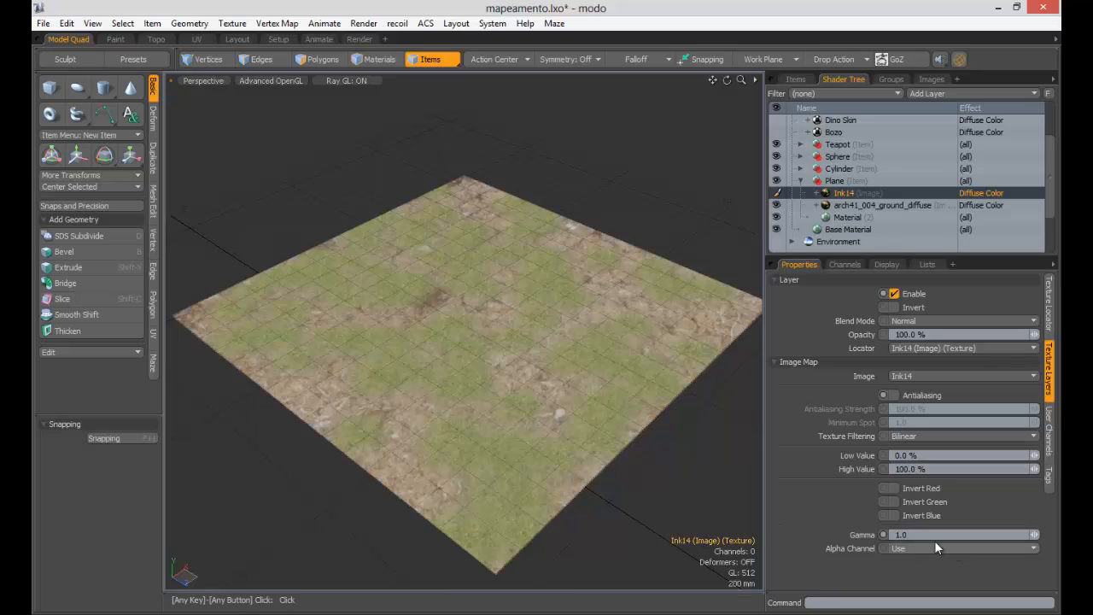
left_click(910, 536)
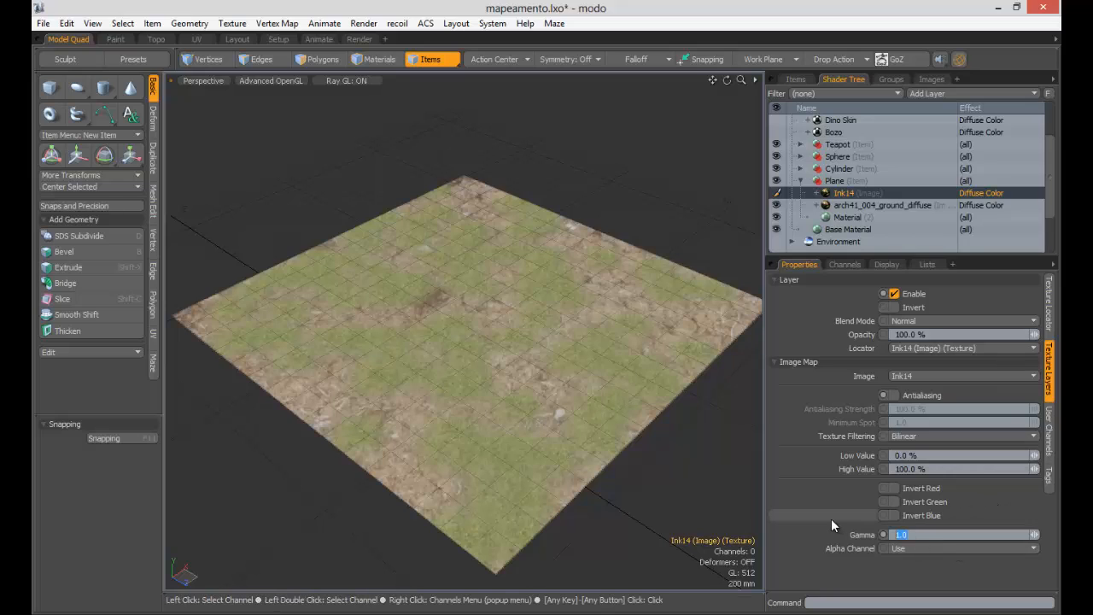
type(".456")
key("BackSpace")
key("BackSpace")
key("BackSpace")
type("4546")
key("Return")
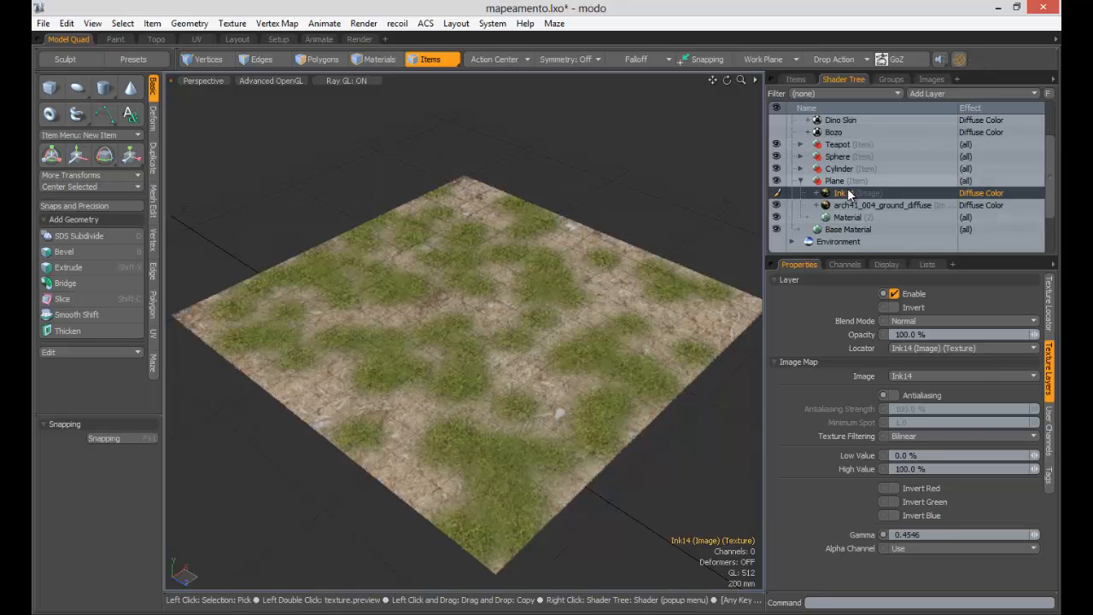
- Set the arch41_004_ground_diffuse image map's gamma to 0.4546 and clear the item selection
left_click(879, 205)
left_click(916, 533)
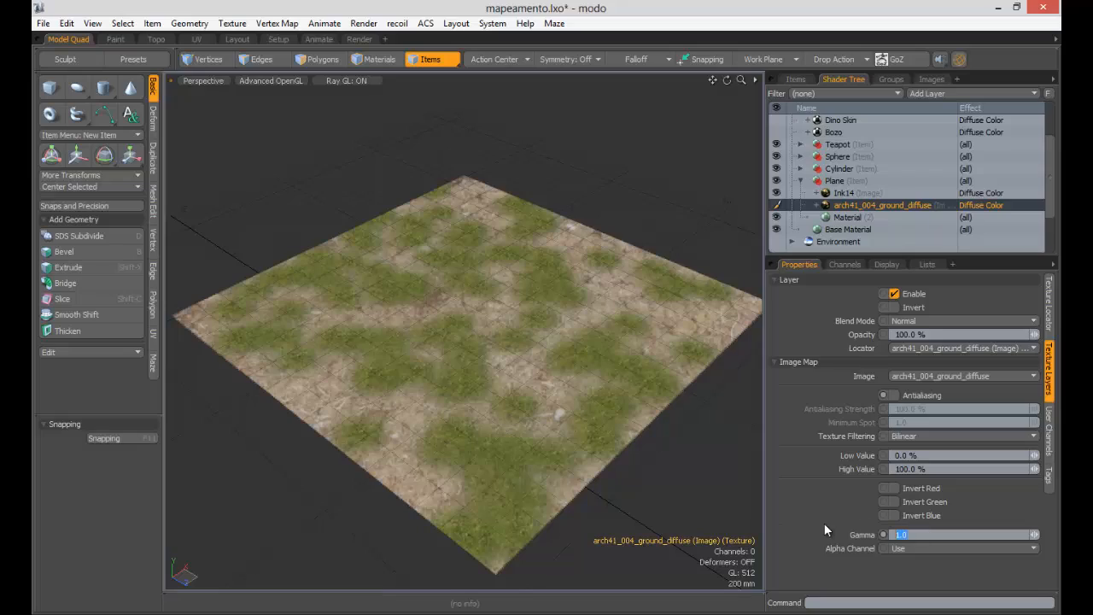
type("0.4546")
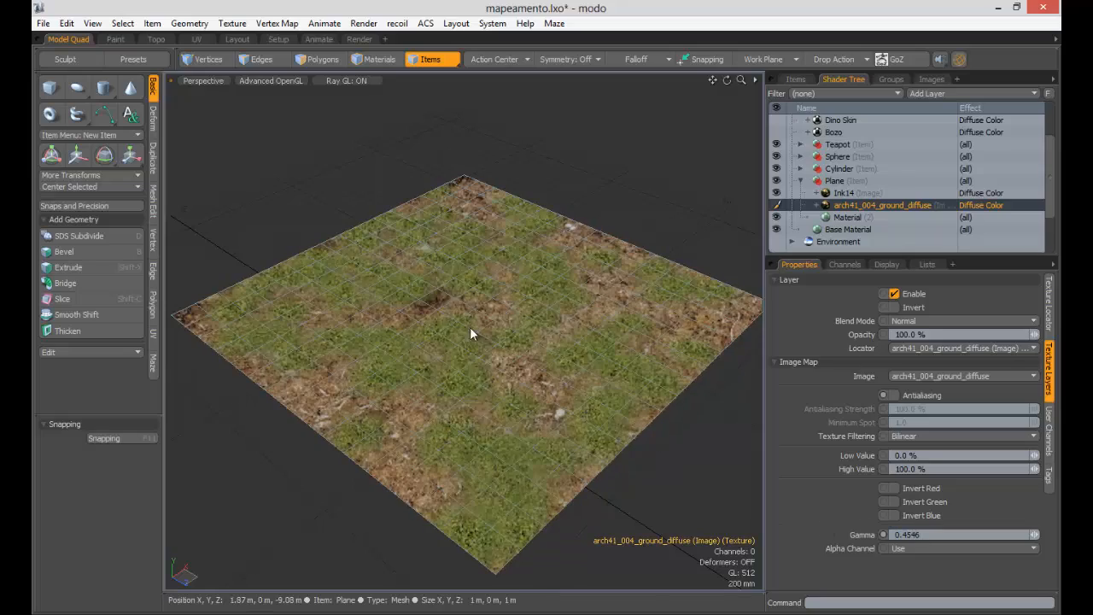
scroll(478, 316, "up", 5)
left_click_drag(560, 283, 496, 331, "alt")
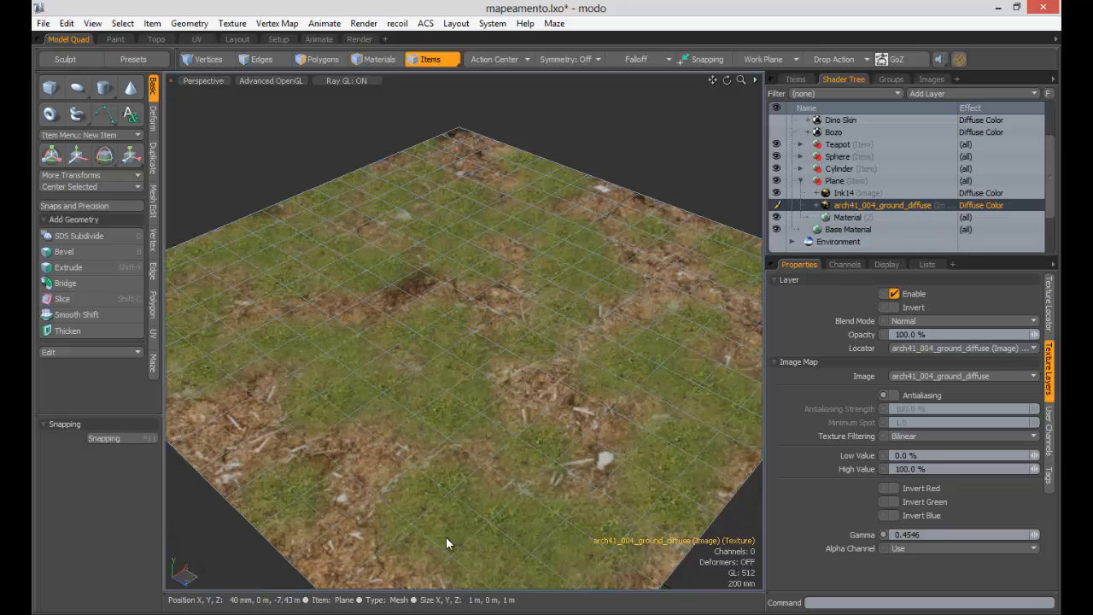
left_click(616, 138)
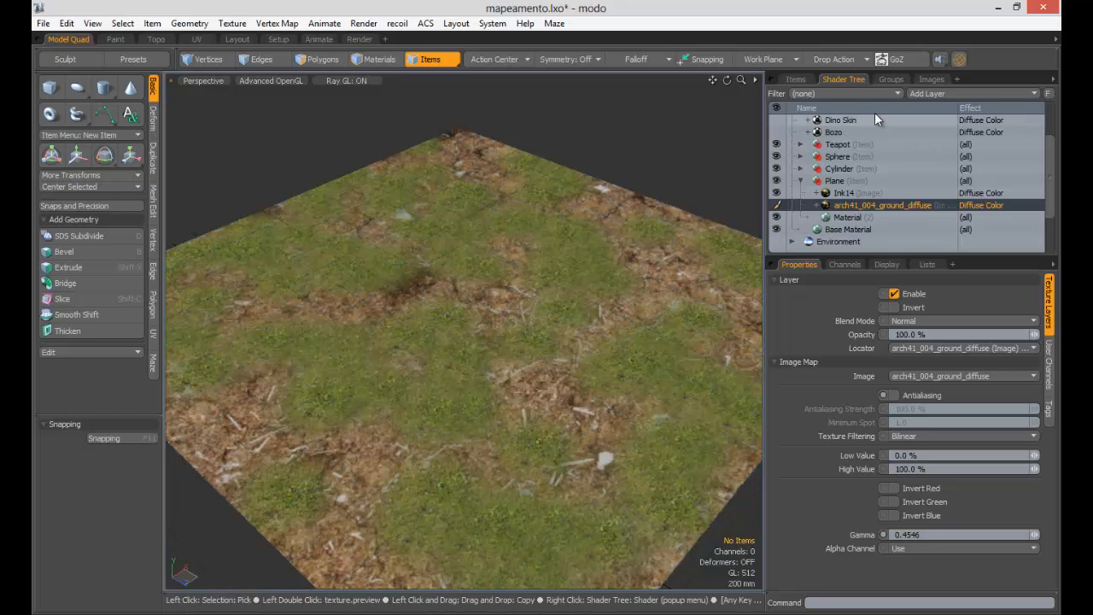
left_click(888, 79)
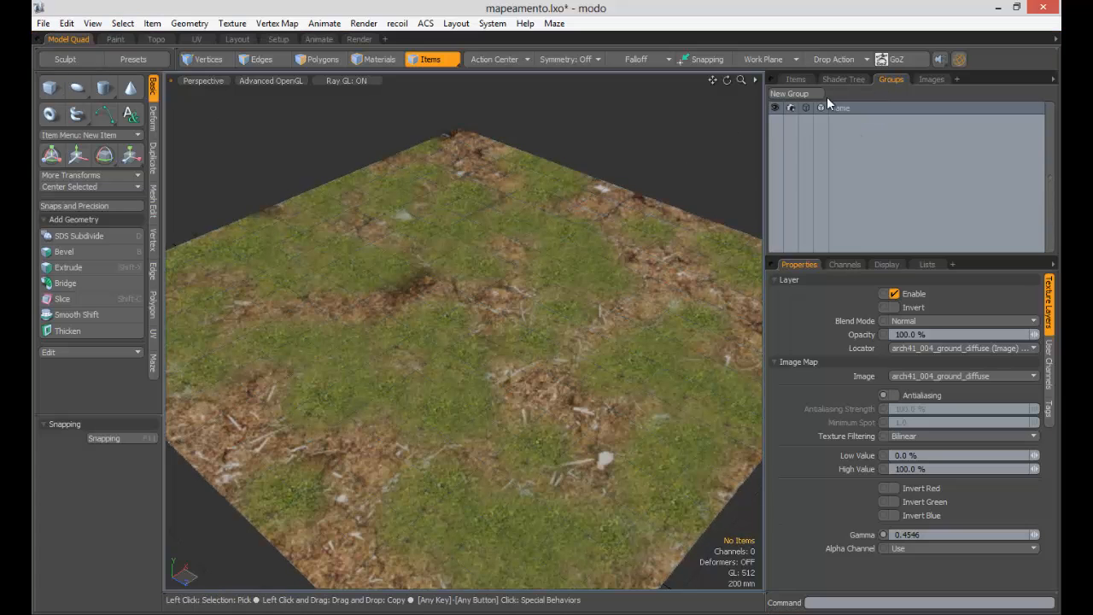
left_click(805, 79)
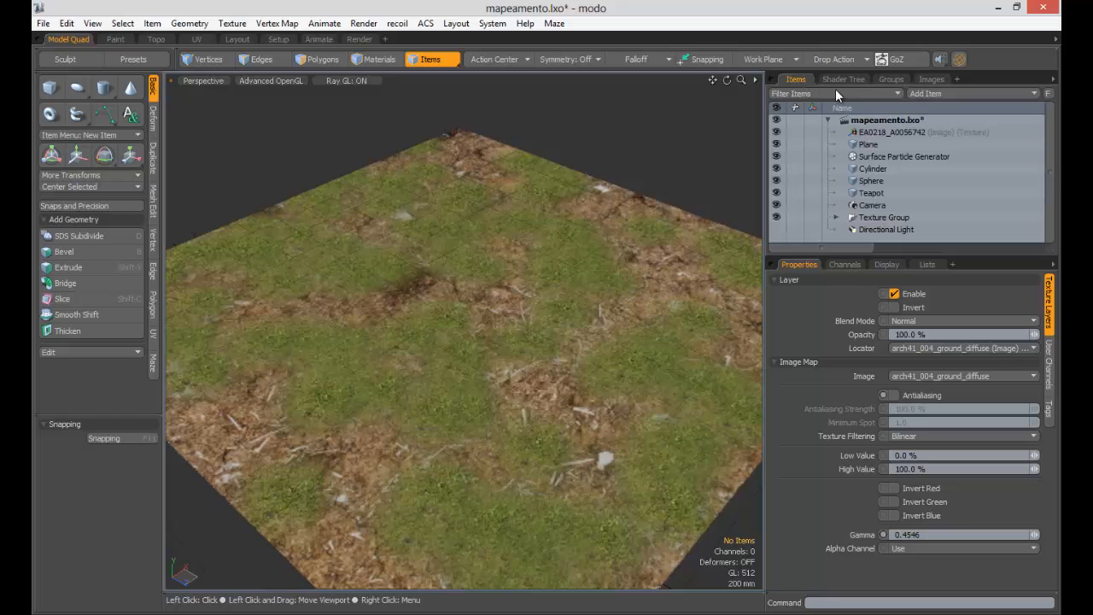
left_click(845, 81)
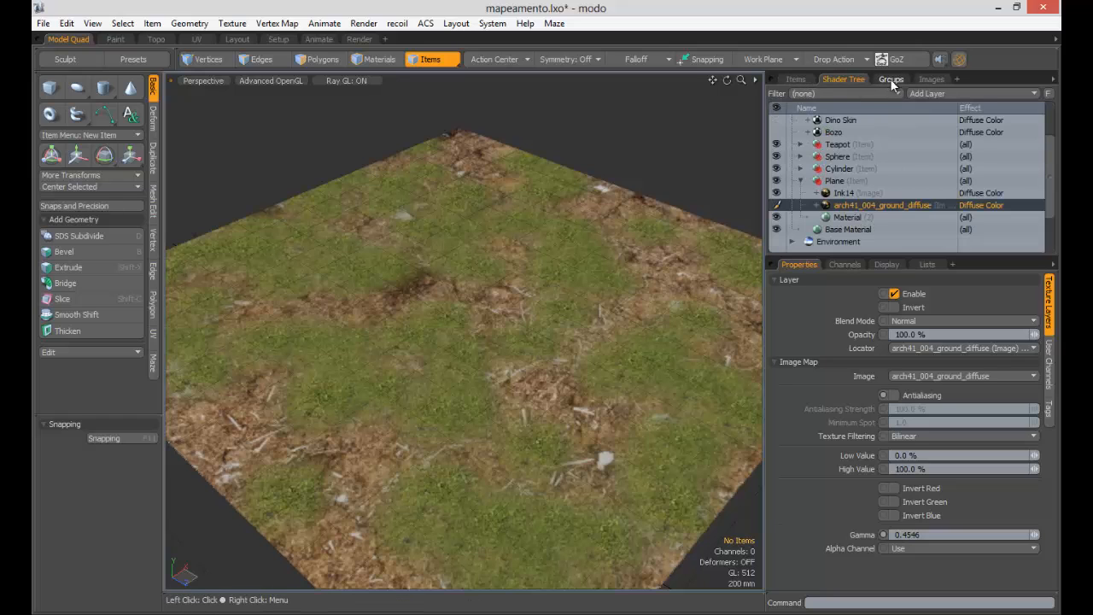
left_click(796, 78)
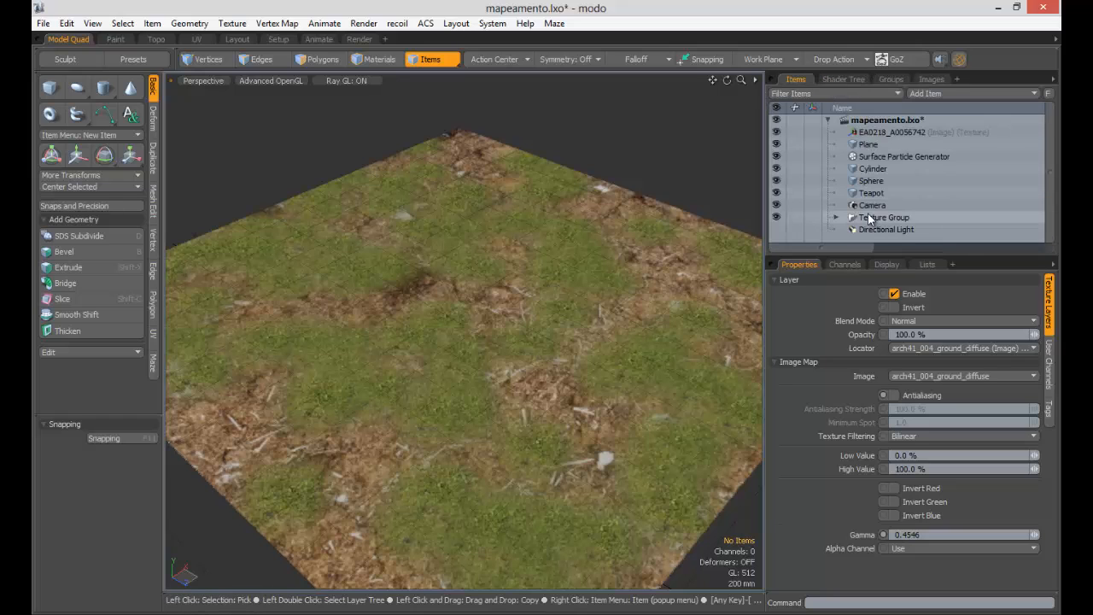
left_click(861, 78)
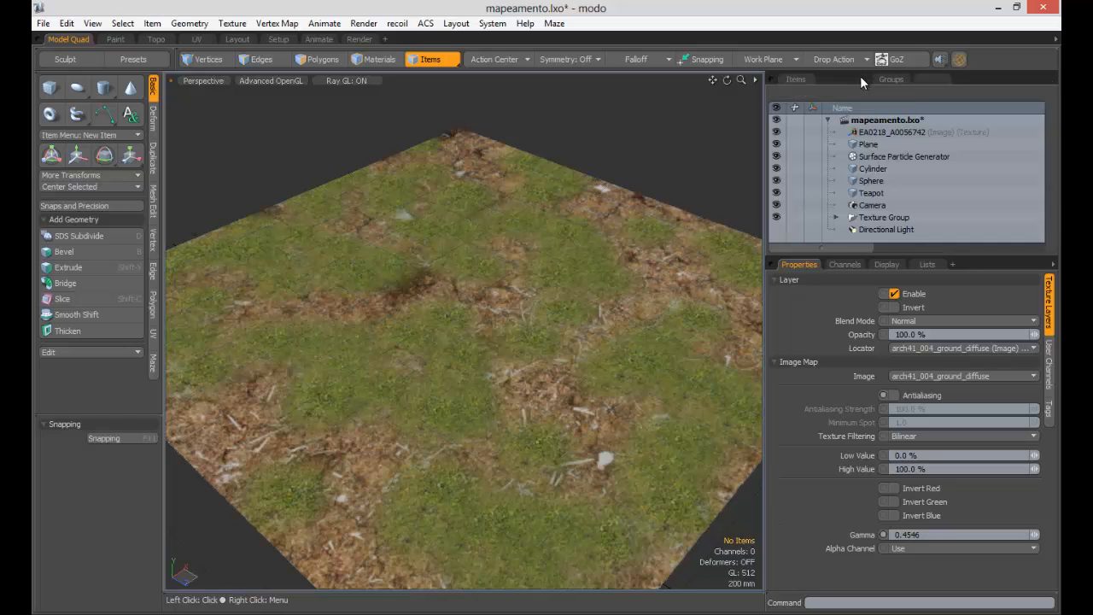
- Toggle the ground and Ink14 layers' visibility to view each alone, and delete the Ink14 layer from the plane's group
left_click(776, 205)
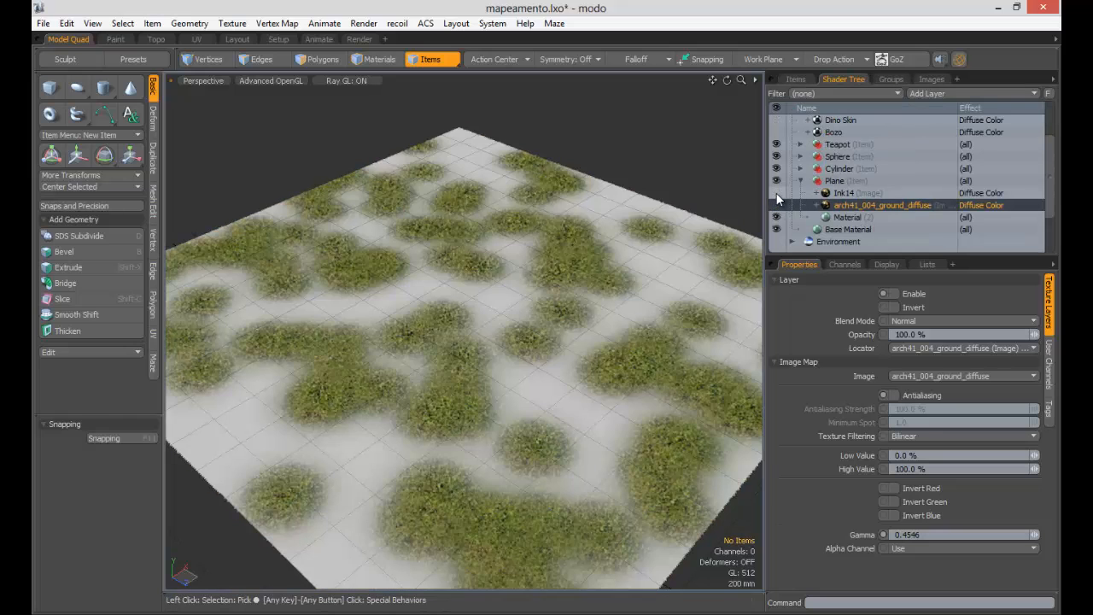
left_click(776, 193)
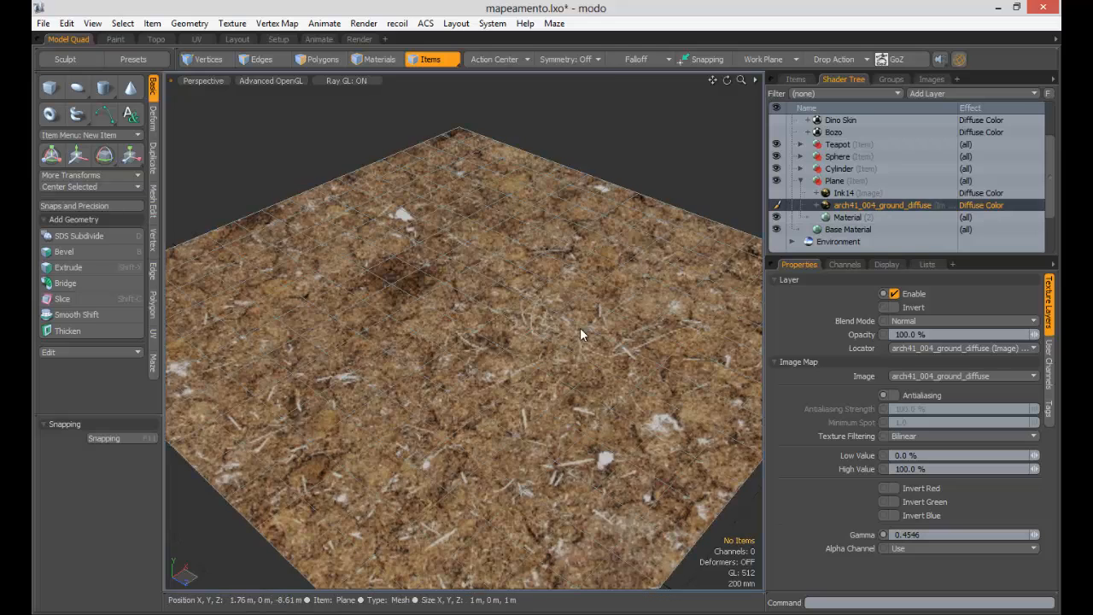
left_click(833, 193)
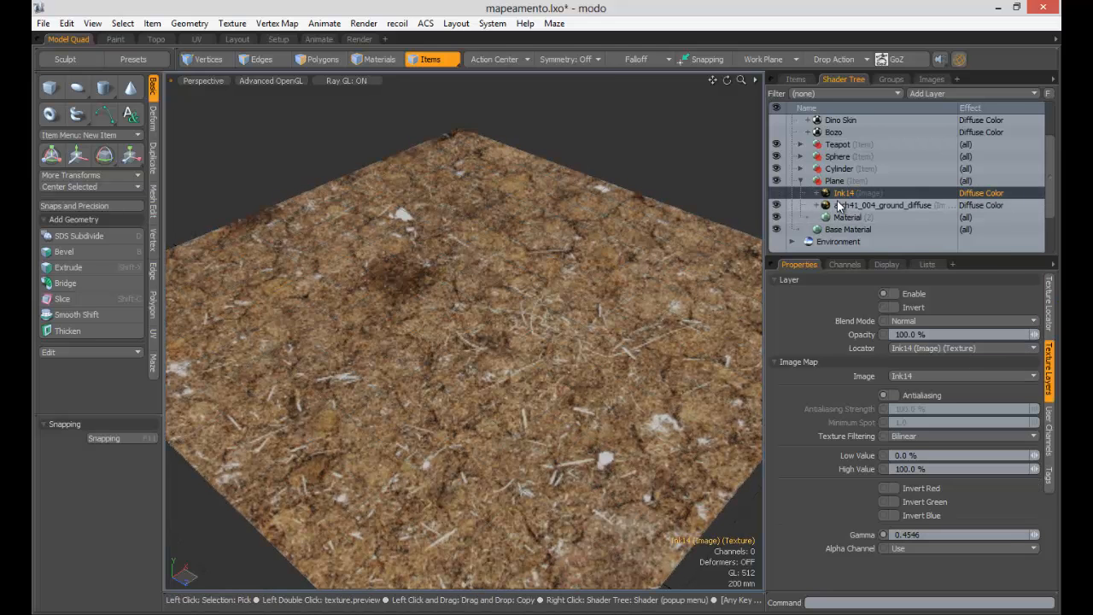
key("Delete")
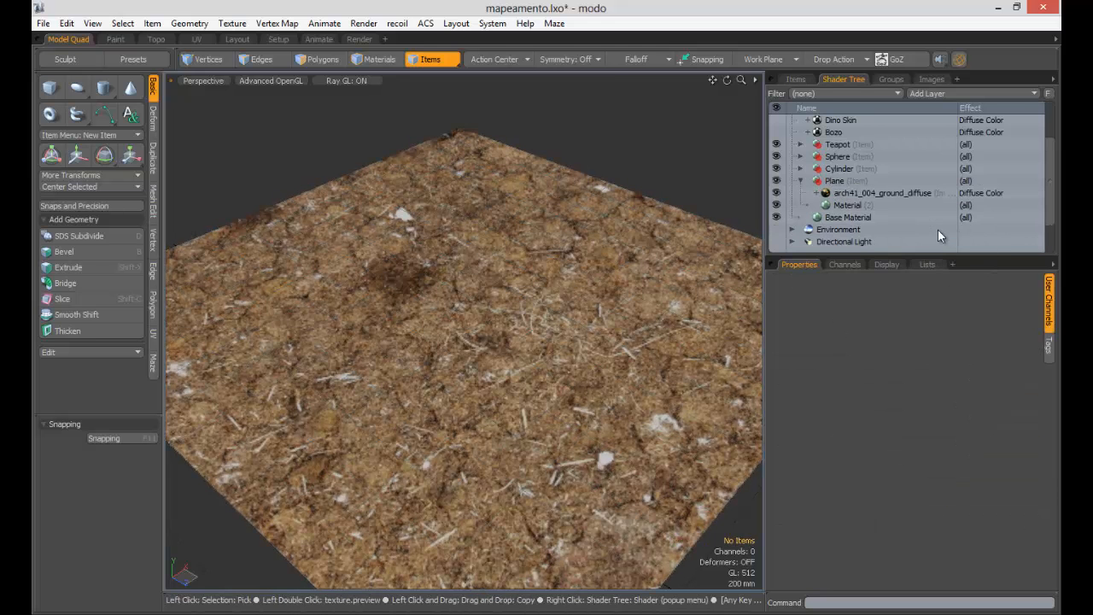
- Select the Plane group in the shader tree and set the viewport to Shaded Texture with Ray GL off
left_click(841, 182)
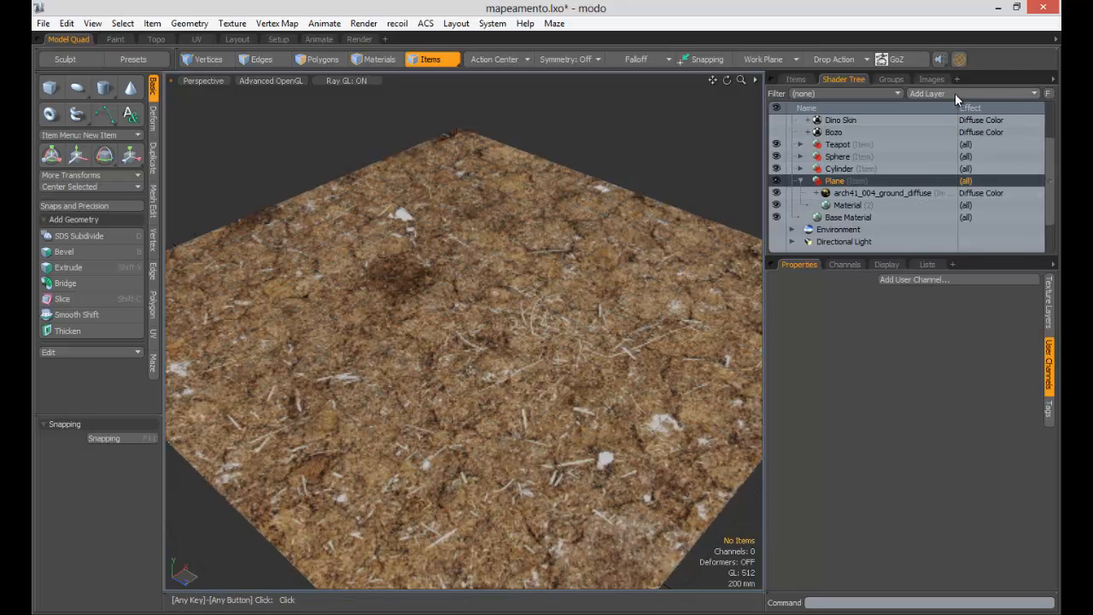
left_click(954, 93)
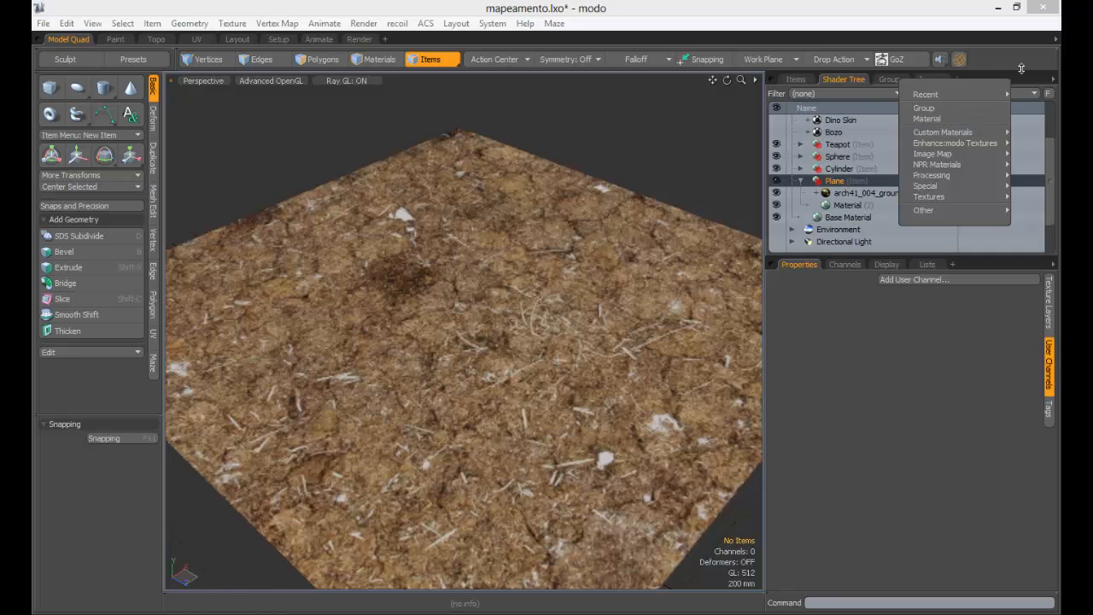
left_click(924, 107)
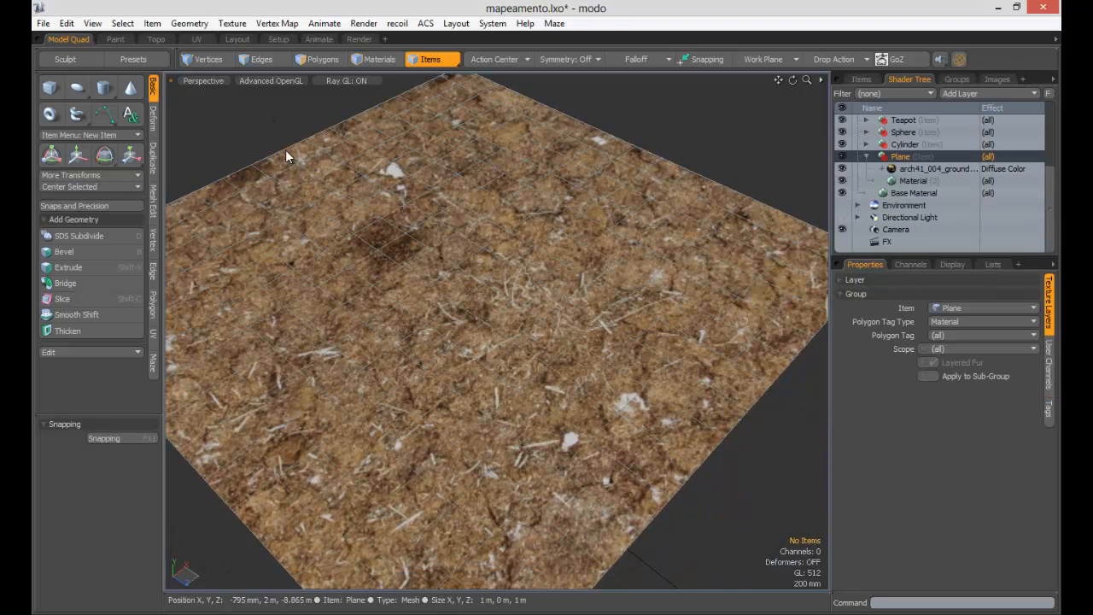
left_click(354, 78)
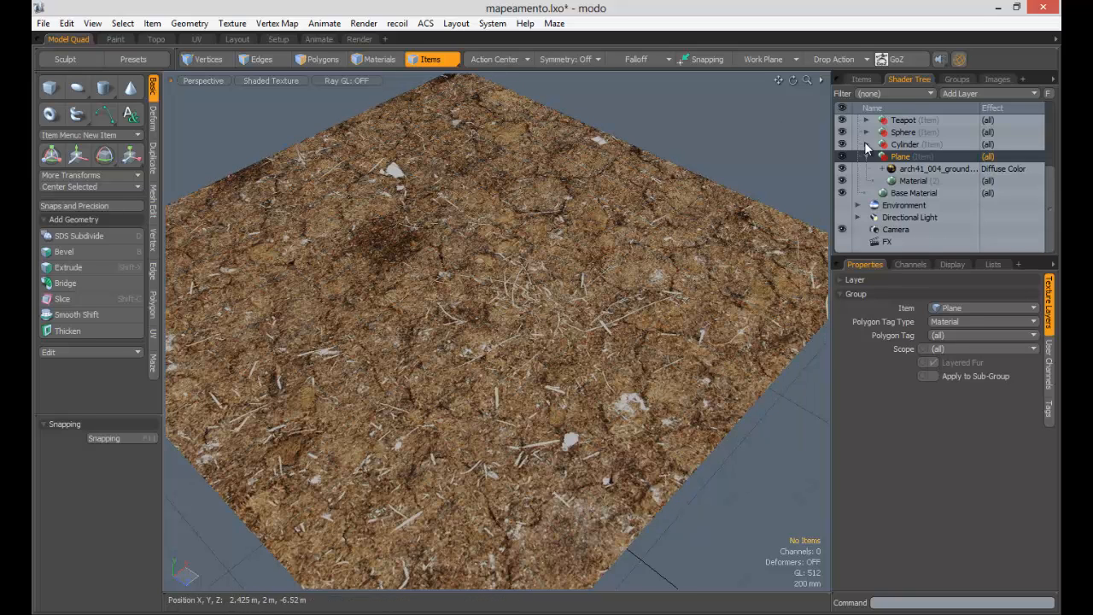
- Add the existing Leaf_04 clip as an image map layer in the Plane group
left_click(965, 92)
mouse_move(954, 155)
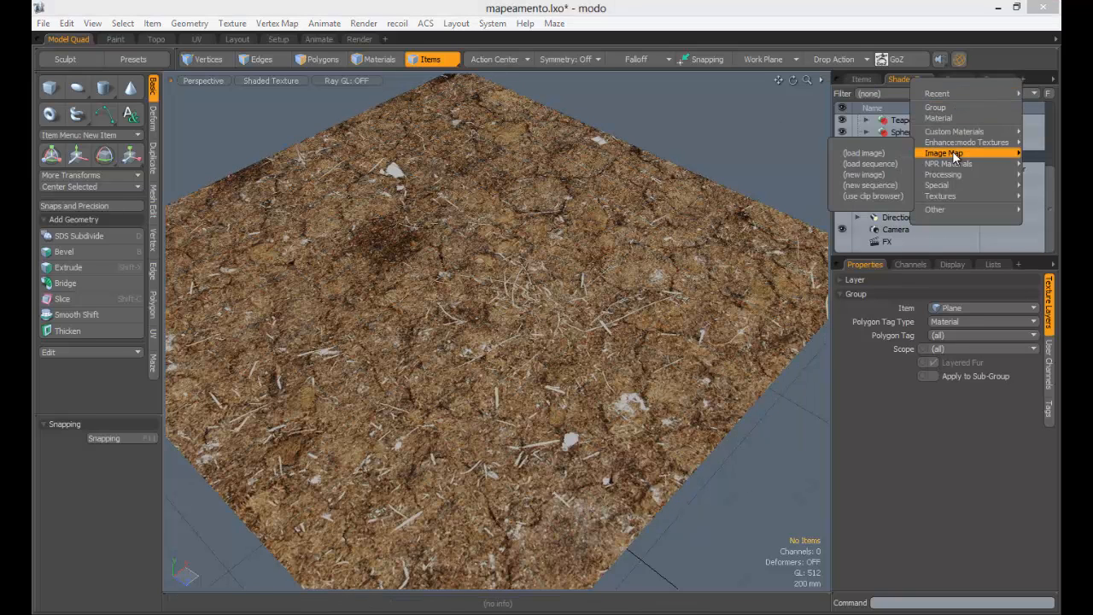
left_click(871, 195)
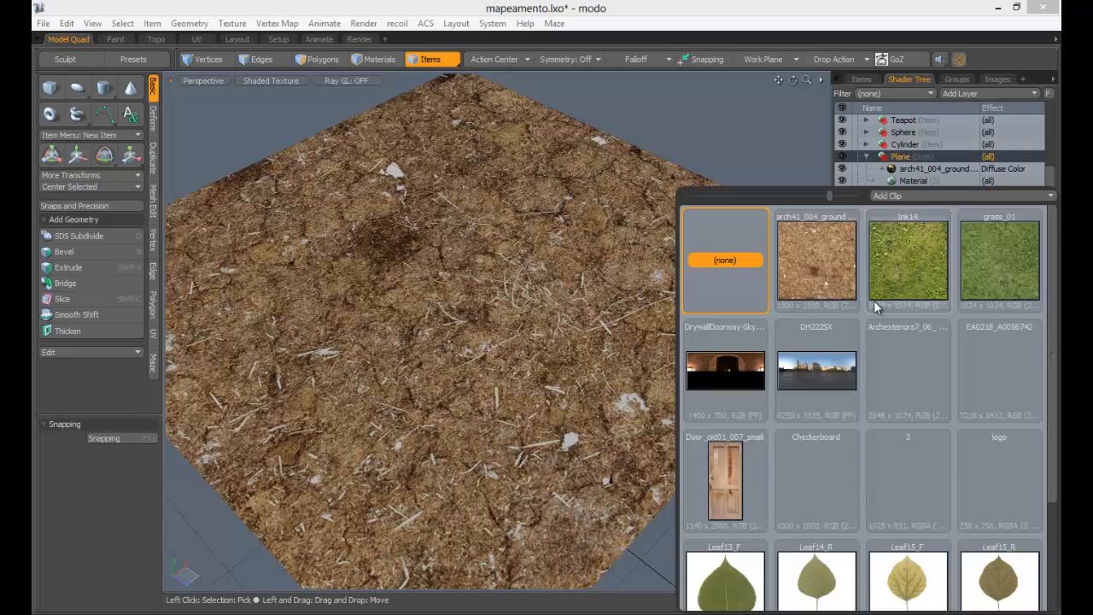
left_click(722, 553)
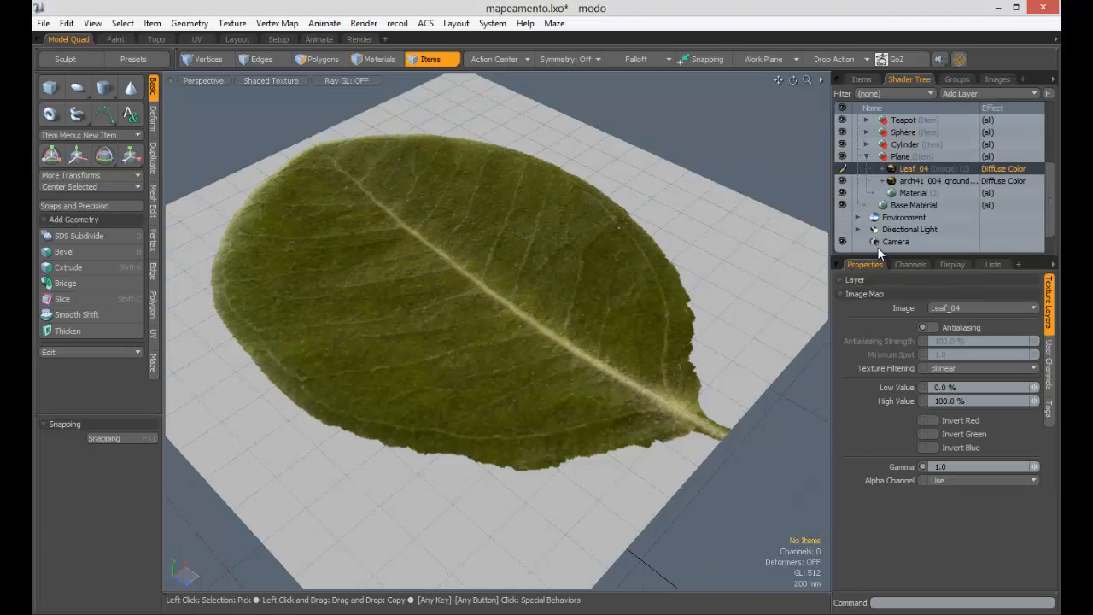
- Add the Leaf_06 clip as another image map layer above Leaf_04 in the Plane group
left_click(971, 92)
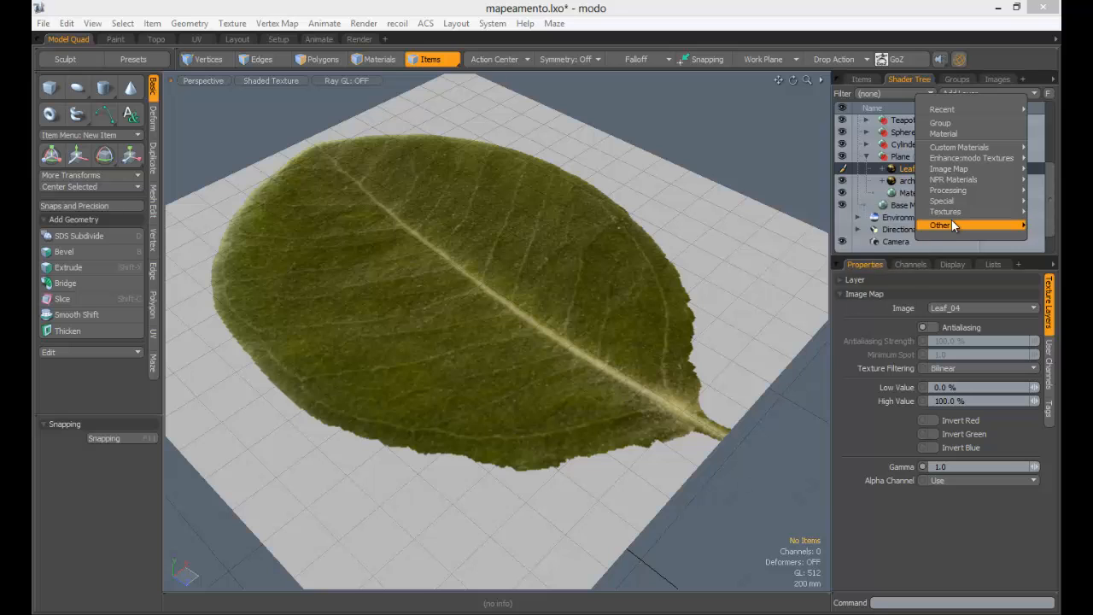
mouse_move(953, 215)
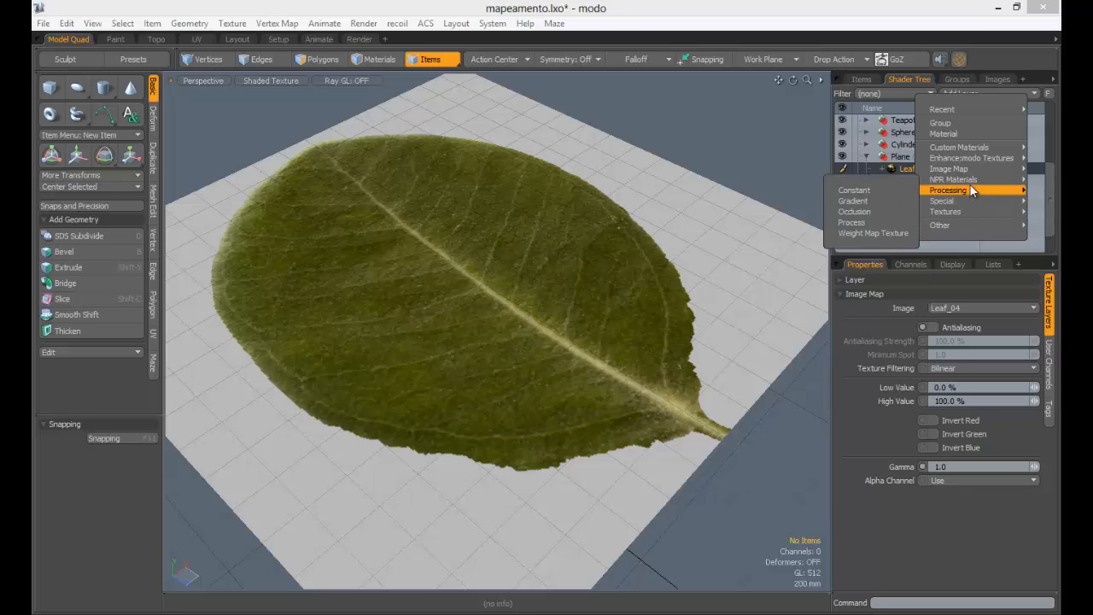
mouse_move(970, 172)
left_click(882, 213)
scroll(809, 478, "down", 2)
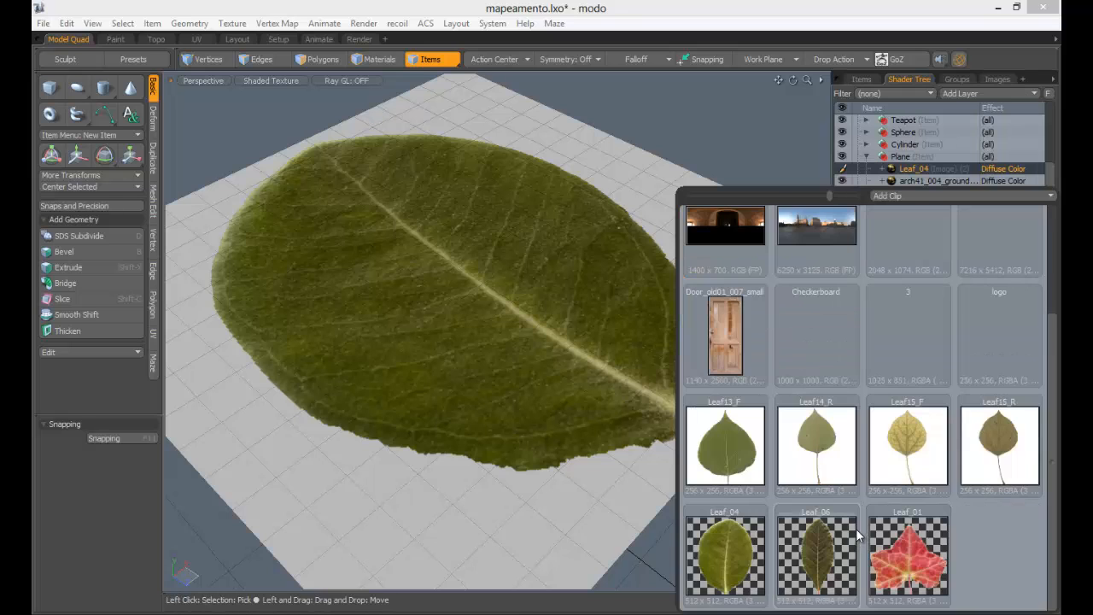
left_click(809, 519)
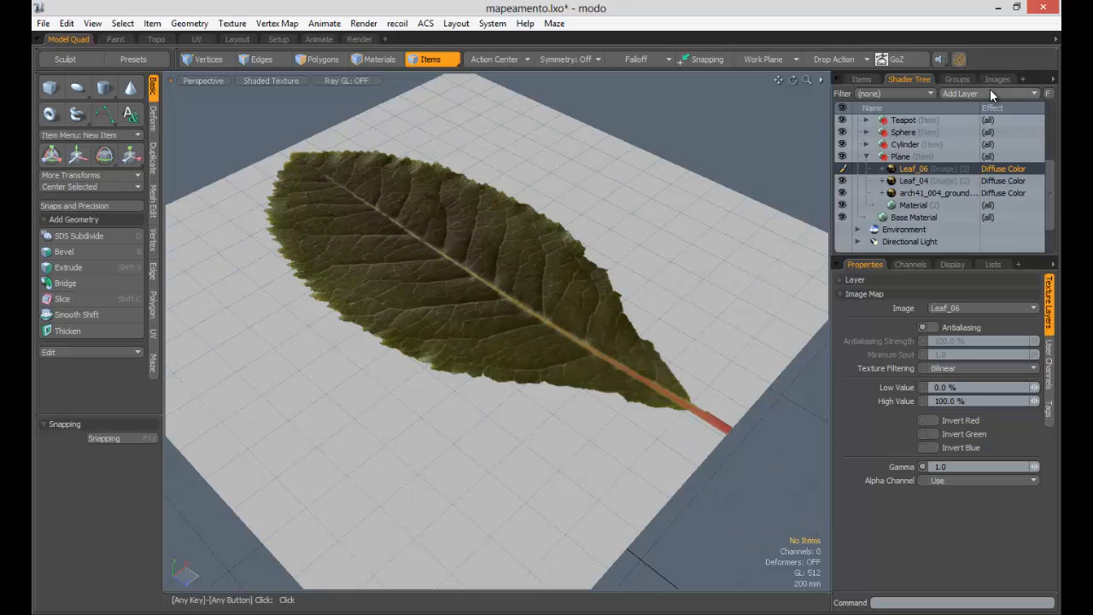
- Add the red Leaf_01 clip as a third leaf image map layer on the plane
left_click(989, 92)
mouse_move(970, 202)
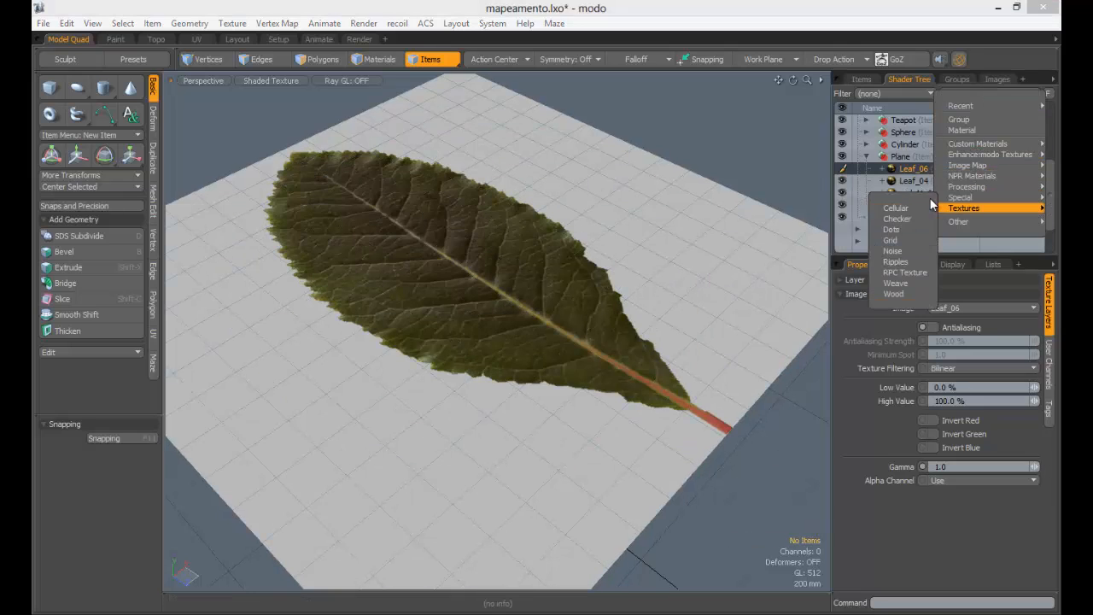
mouse_move(966, 165)
left_click(893, 208)
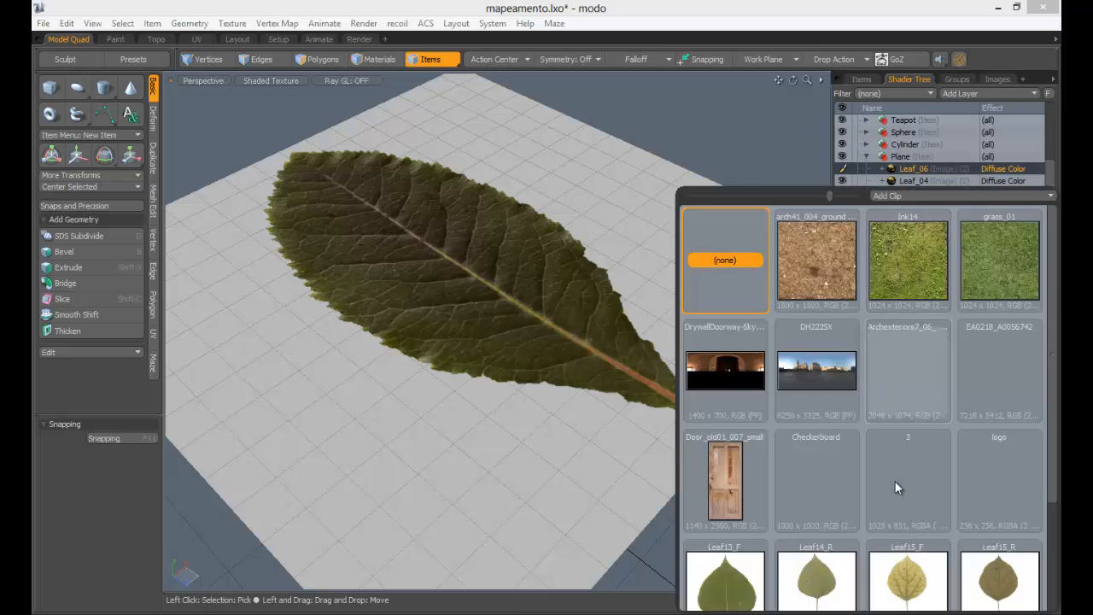
scroll(897, 483, "down", 3)
left_click(919, 558)
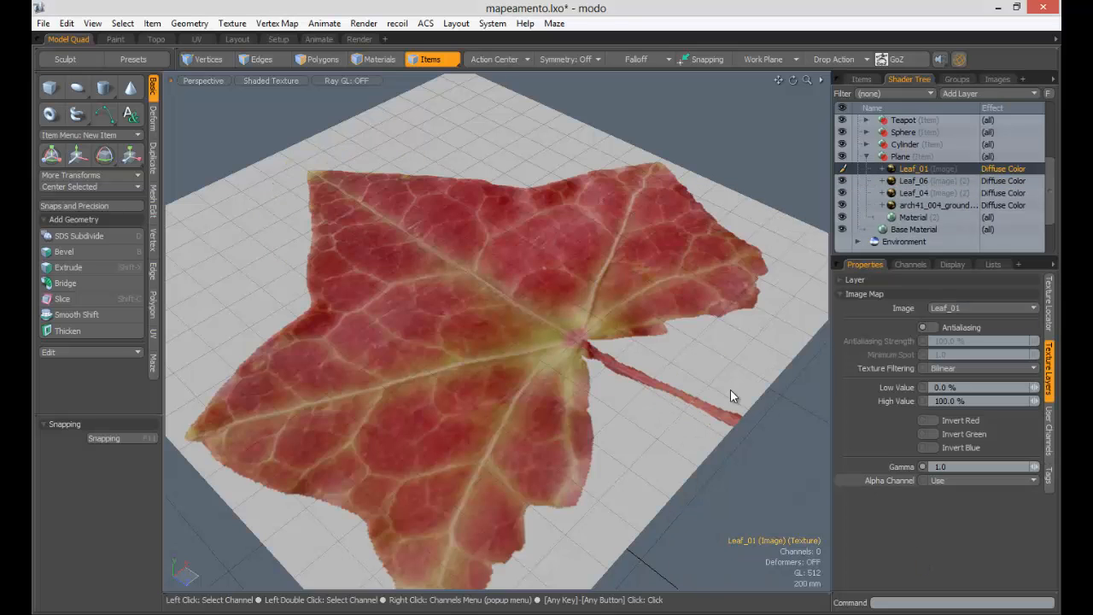
- Create a Standard group named folhas from the selected Leaf_01, Leaf_06 and Leaf_04 layers
left_click(890, 183)
left_click(913, 169)
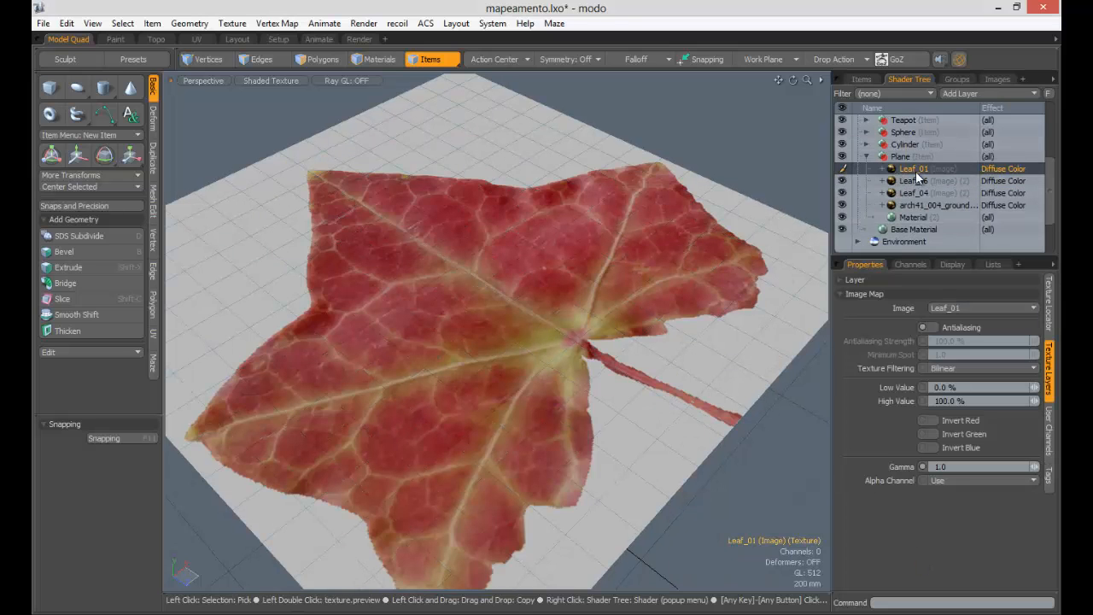
left_click(914, 181, "shift")
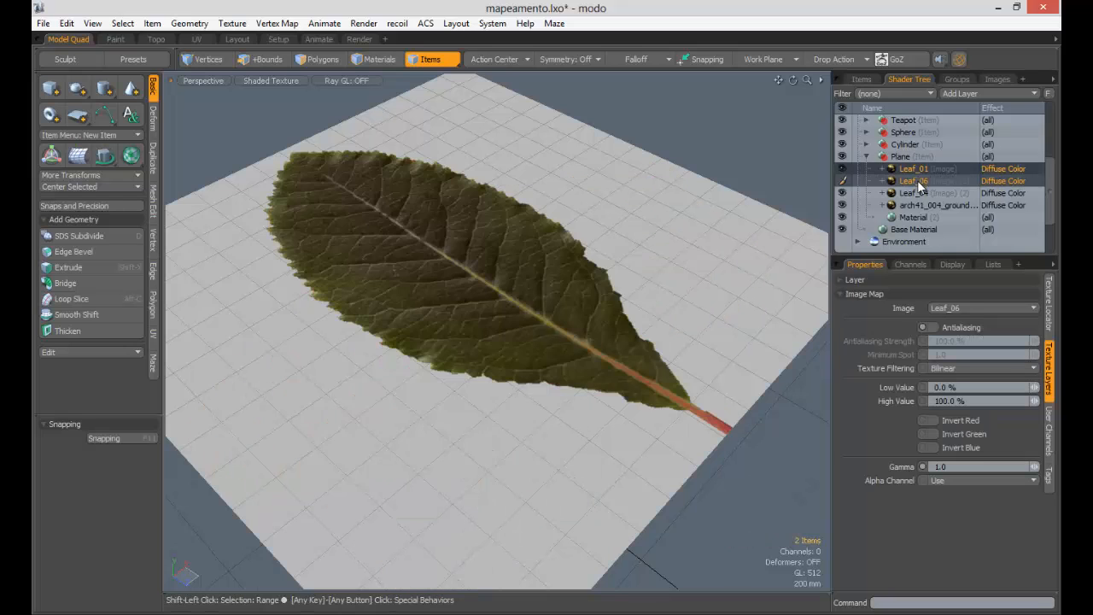
left_click(920, 193, "shift")
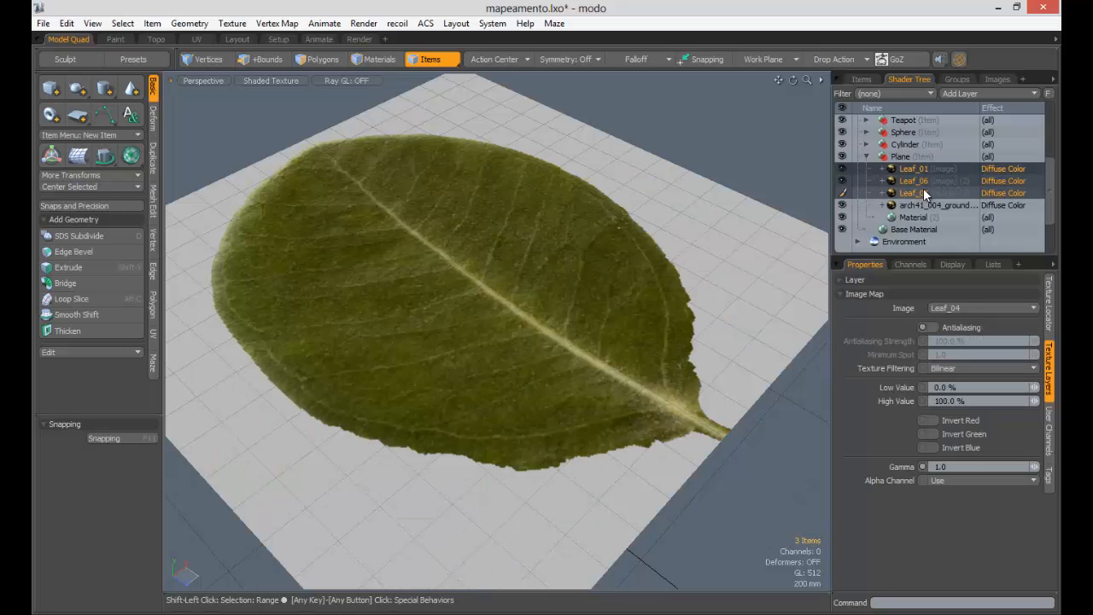
left_click(956, 78)
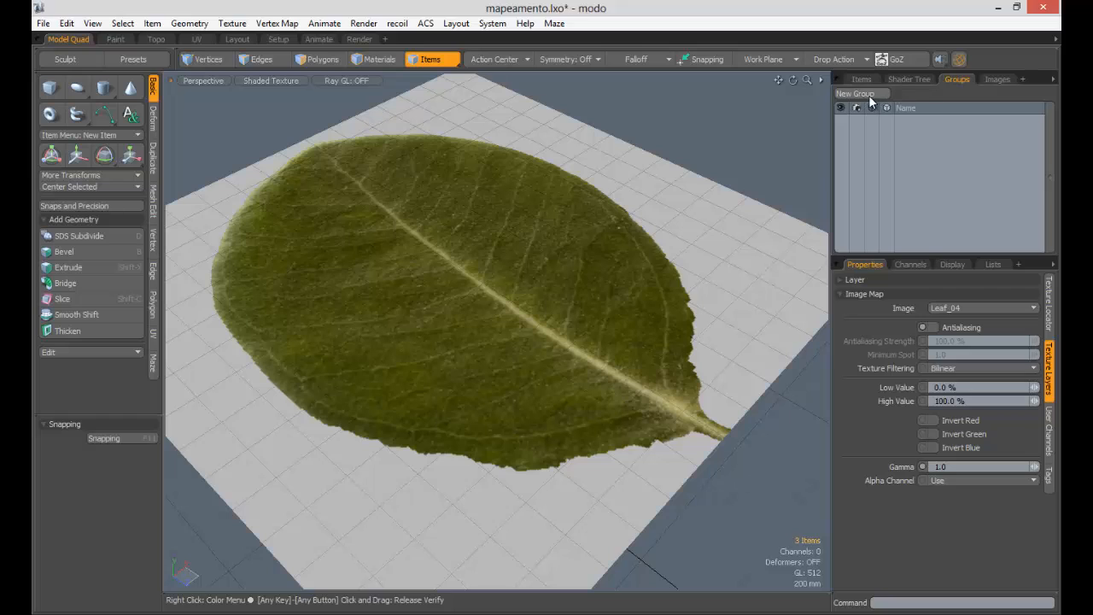
left_click(868, 95)
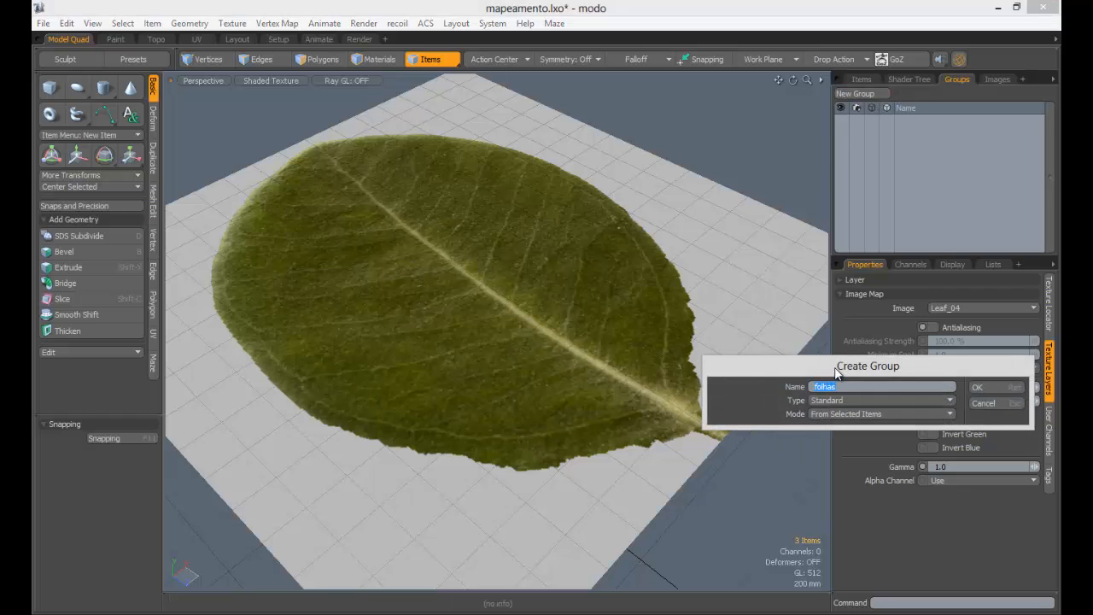
left_click_drag(837, 373, 691, 235)
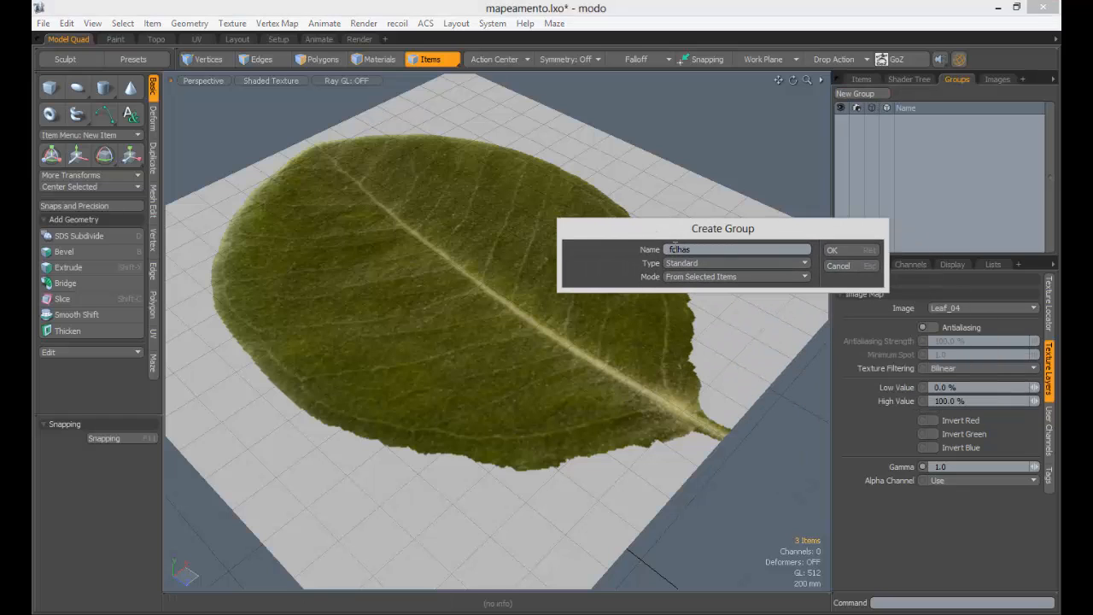
left_click(693, 262)
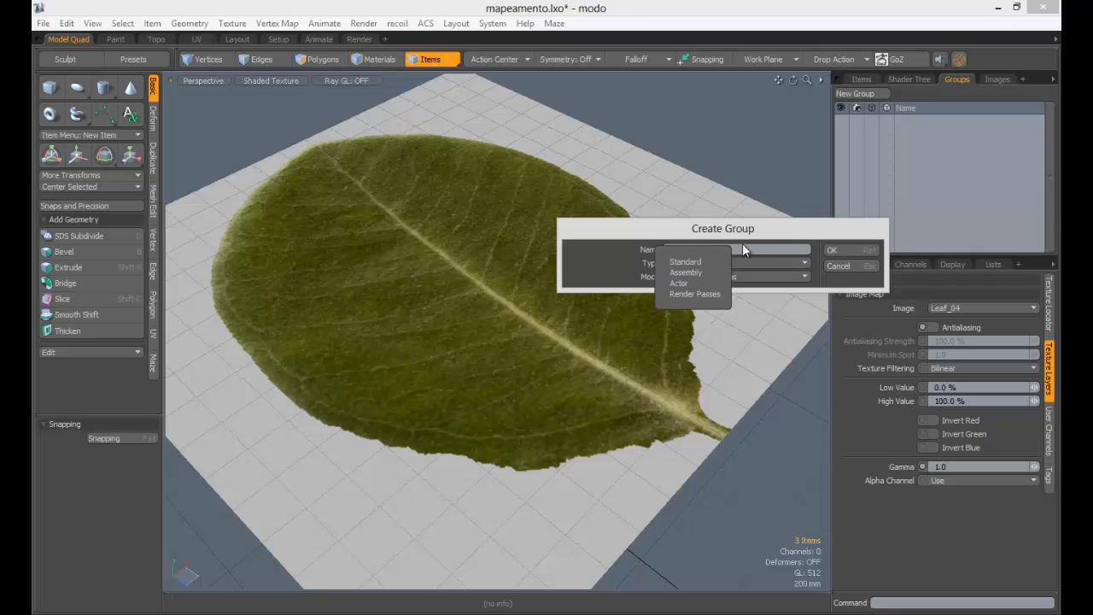
left_click(684, 261)
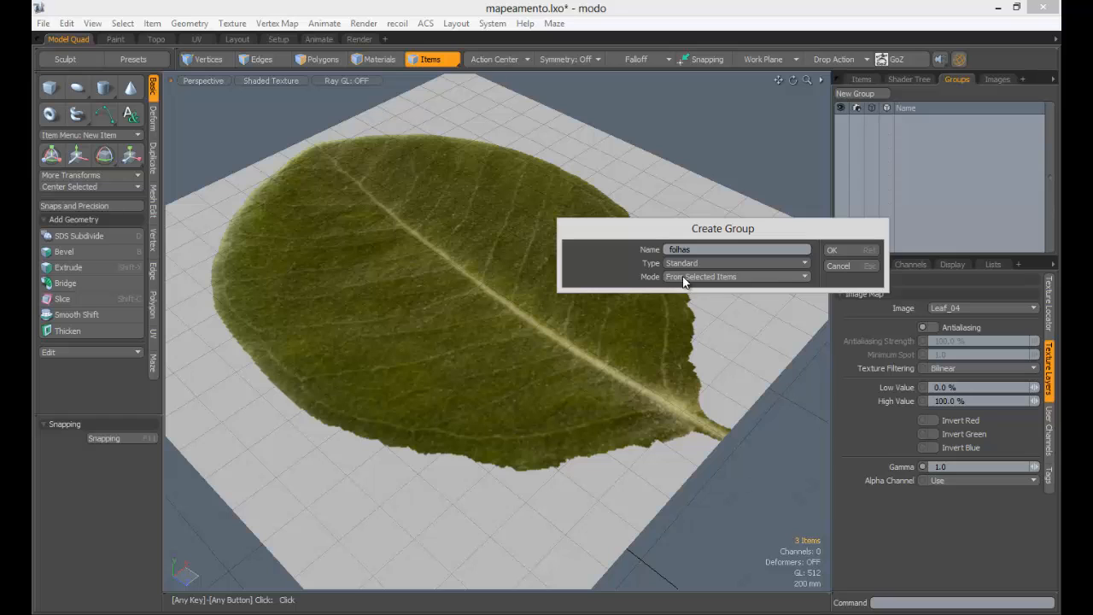
left_click(833, 251)
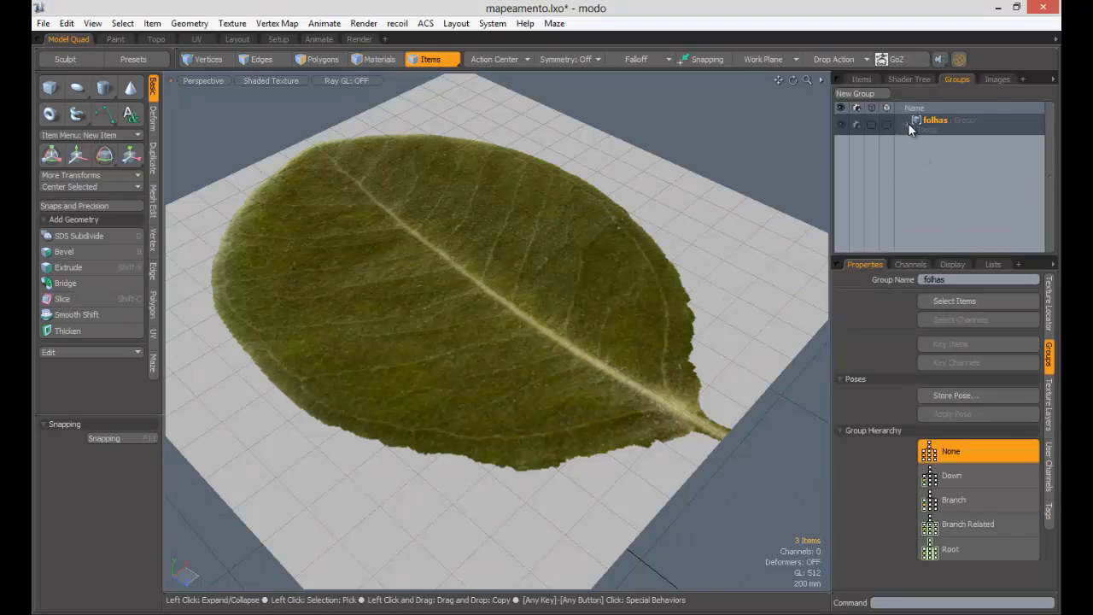
- Examine the items contained in the folhas group and the scene's item list
left_click(907, 123)
left_click(917, 171)
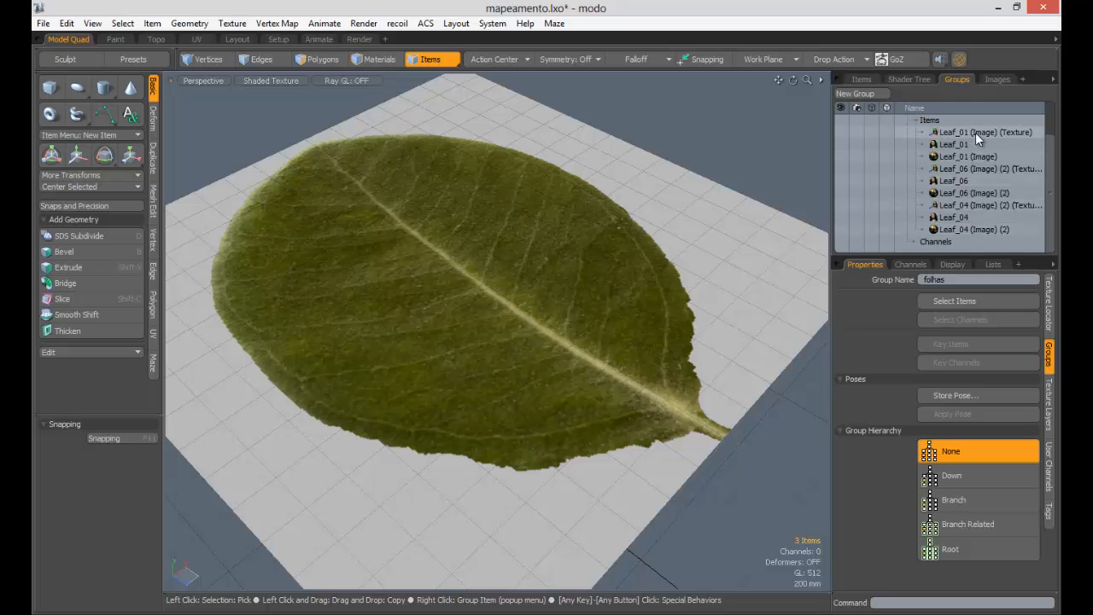
left_click(915, 120)
left_click(914, 117)
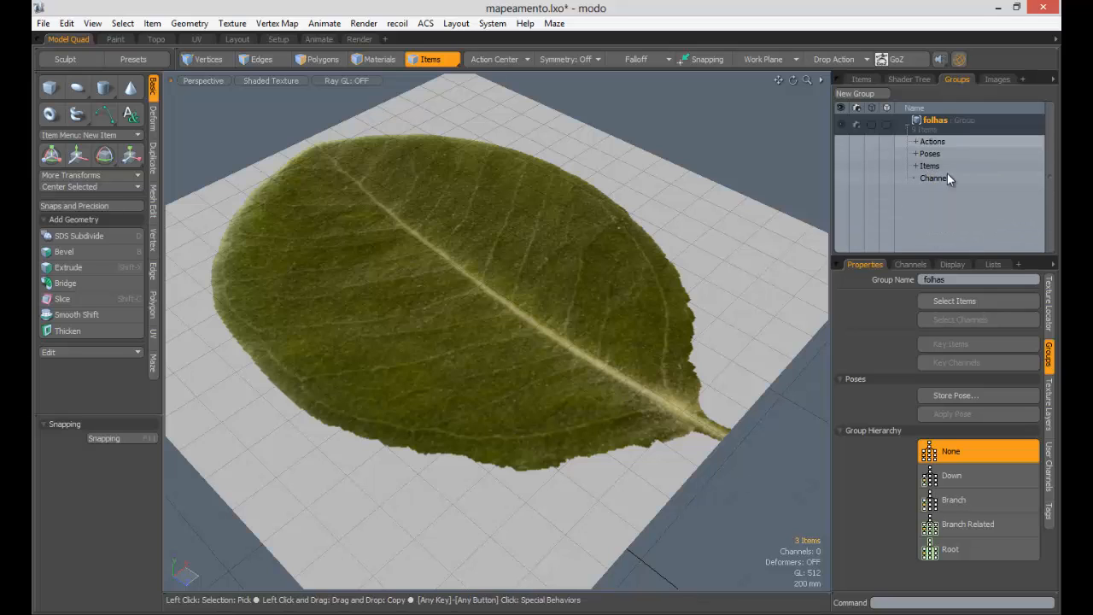
left_click(869, 80)
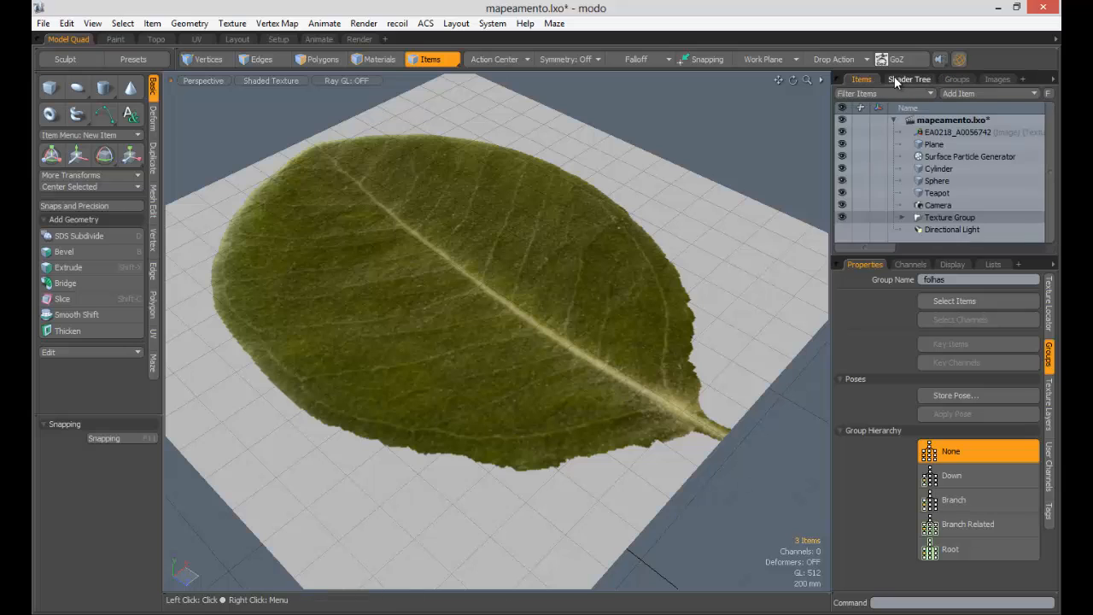
- Select the Leaf_01 layer in the shader tree and hide the Leaf_06 and Leaf_04 layers
left_click(908, 79)
left_click(907, 169)
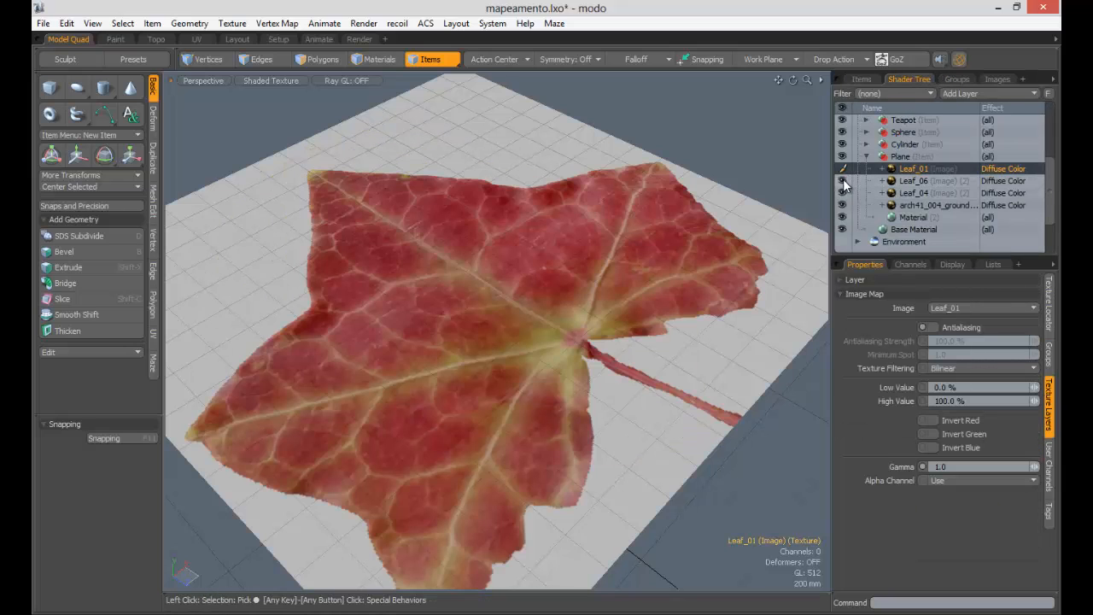
left_click_drag(842, 181, 843, 195)
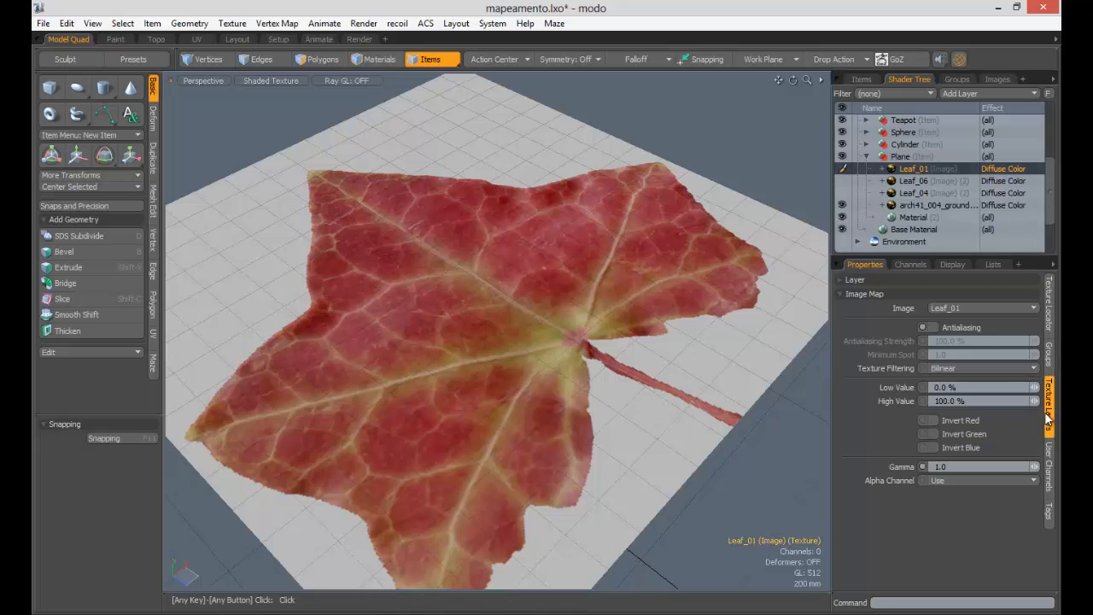
- Try Leaf14_R and DH222SX as the image of the plane's uppermost image map layer
left_click(955, 306)
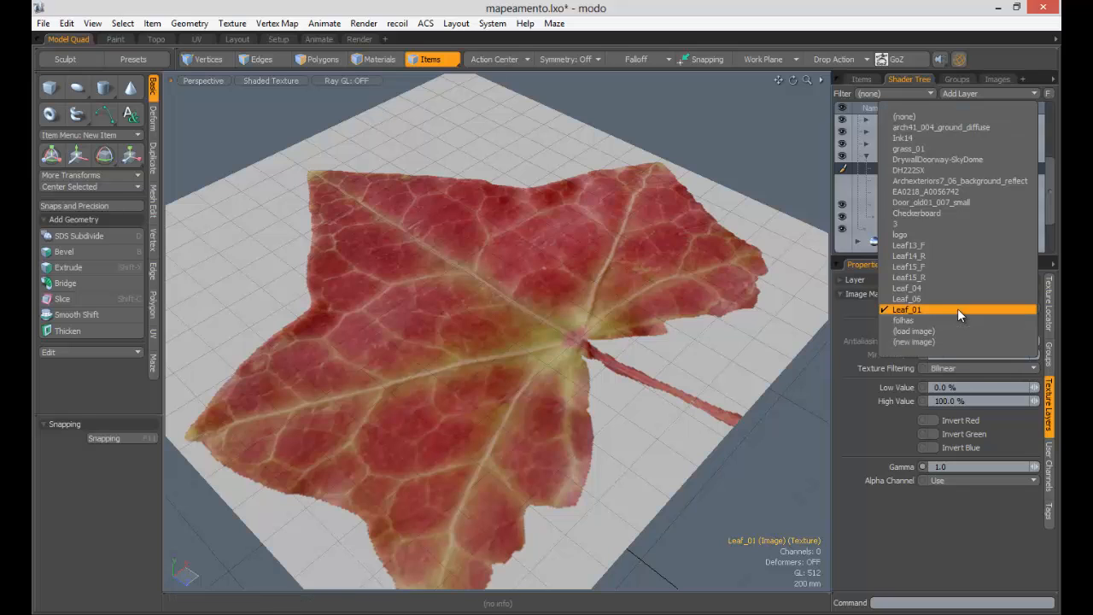
left_click(939, 251)
left_click(952, 307)
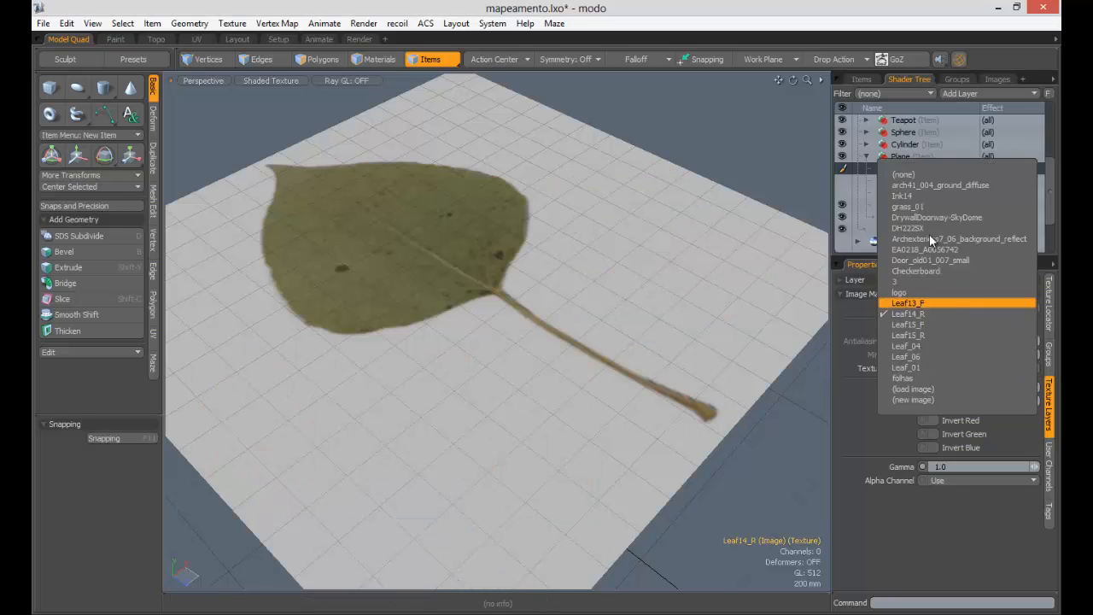
left_click(929, 232)
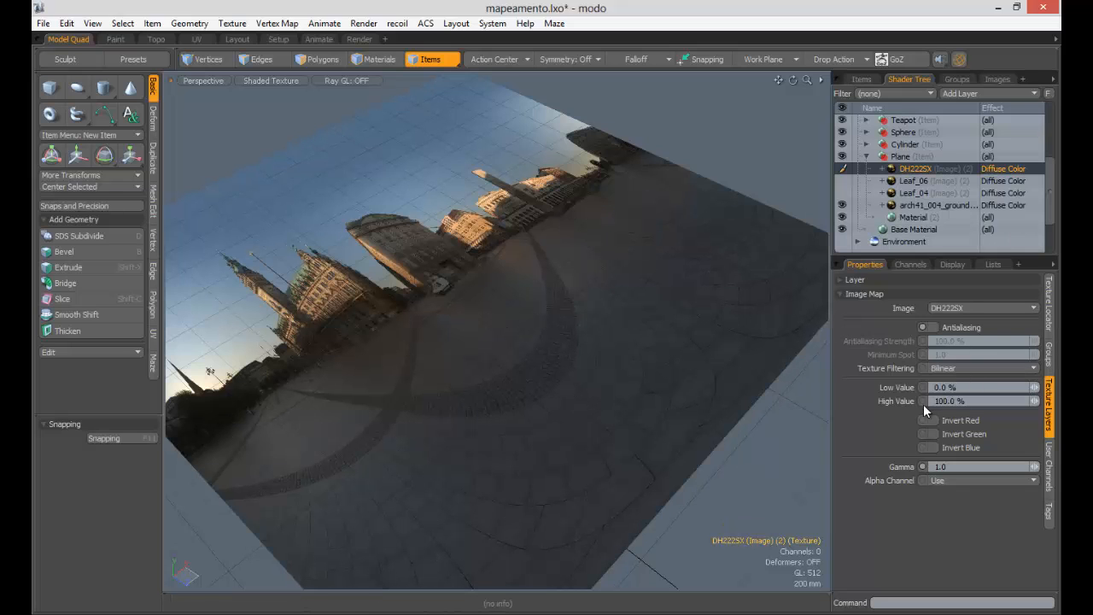
left_click(950, 308)
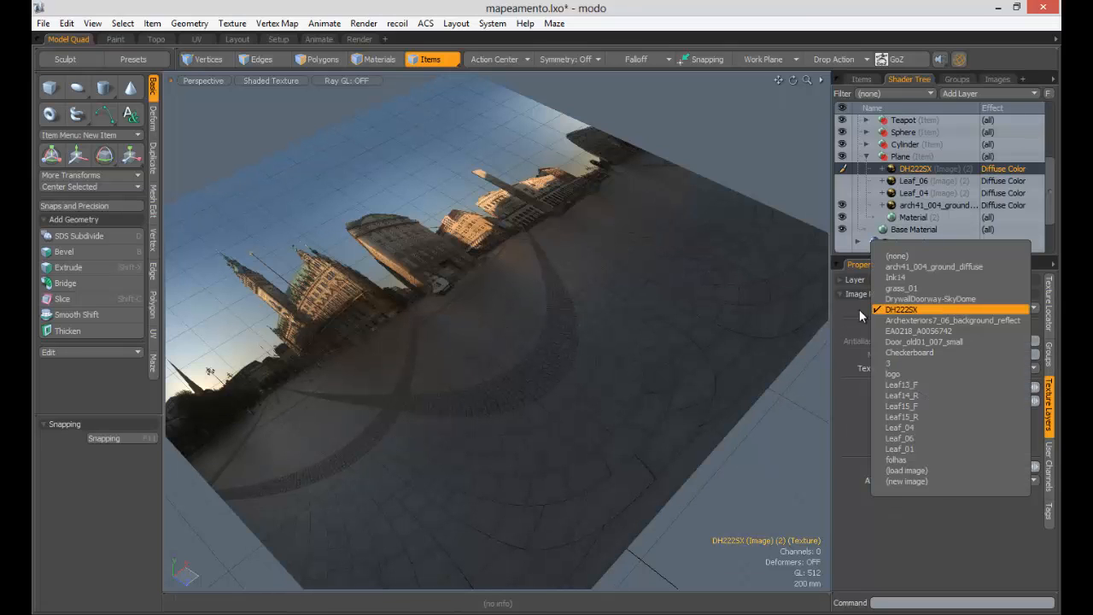
left_click(912, 309)
- Set the uppermost image map layer's image to the folhas group and open its texture locator properties
left_click(951, 308)
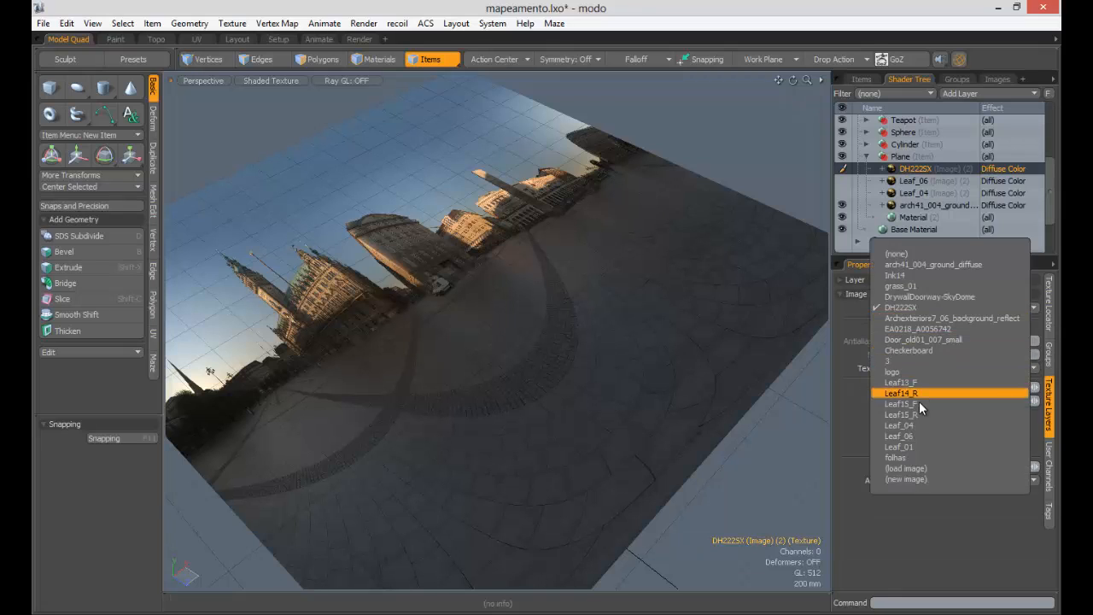
left_click(904, 458)
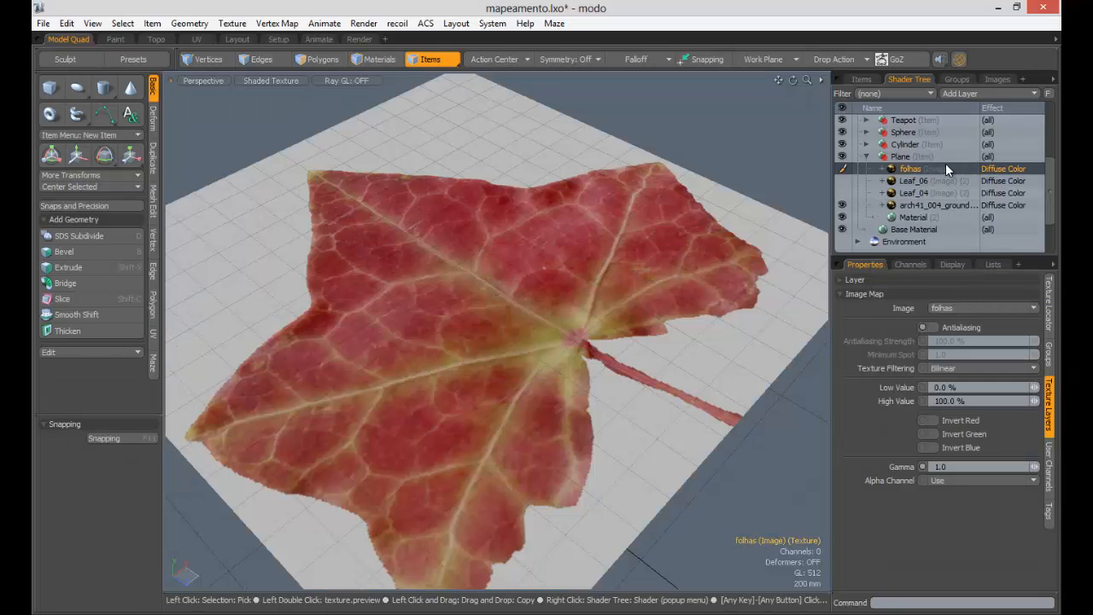
left_click(1050, 295)
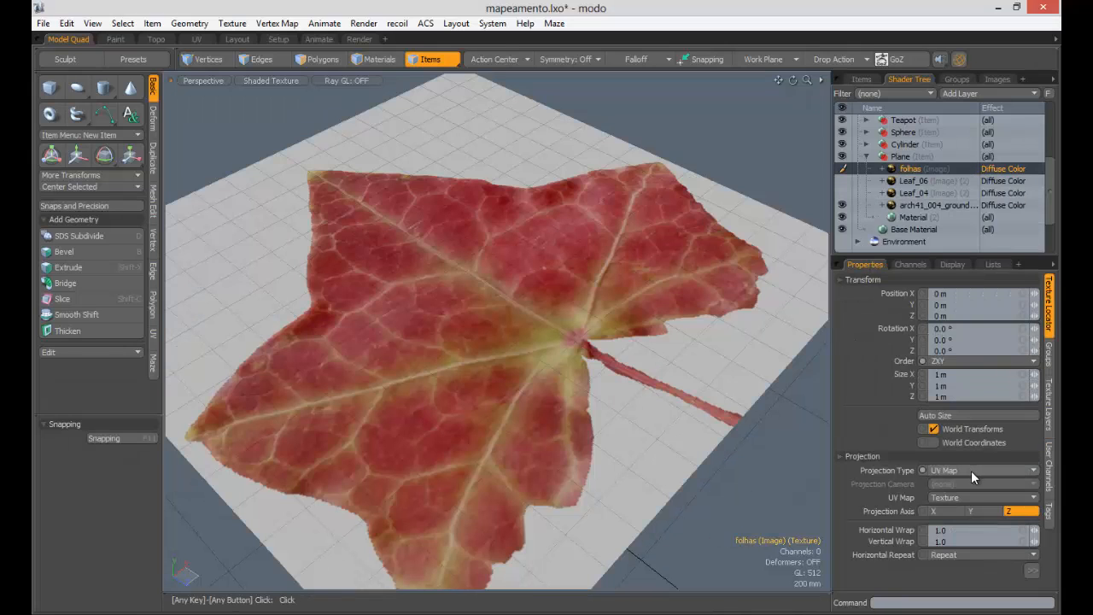
- Set the folhas texture's particle source to Surface Particle Generator and turn on Ray GL in the viewport
left_click(894, 279)
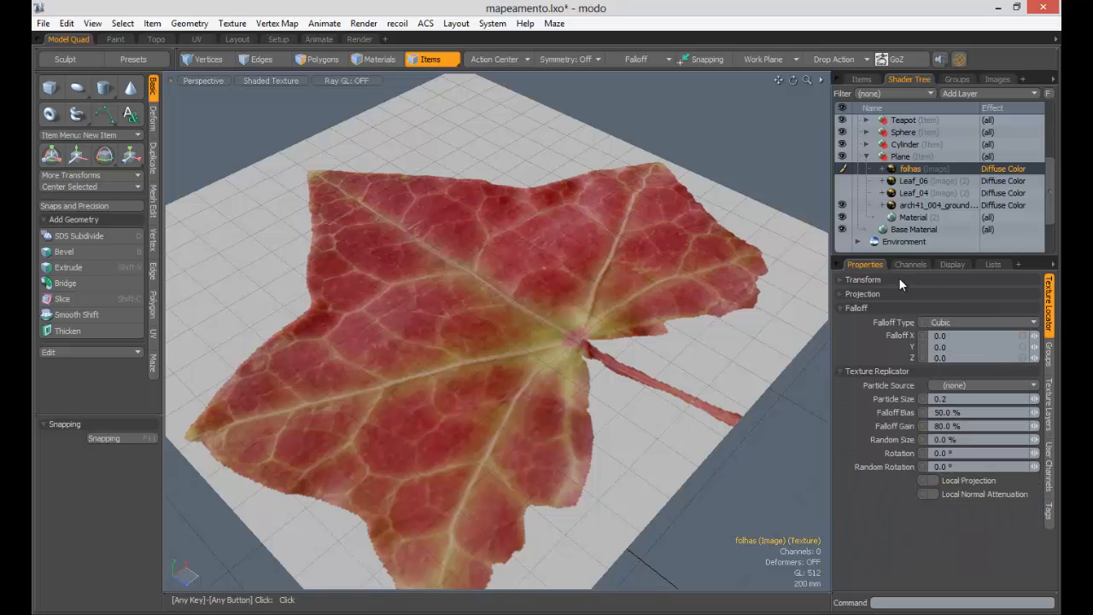
left_click(956, 385)
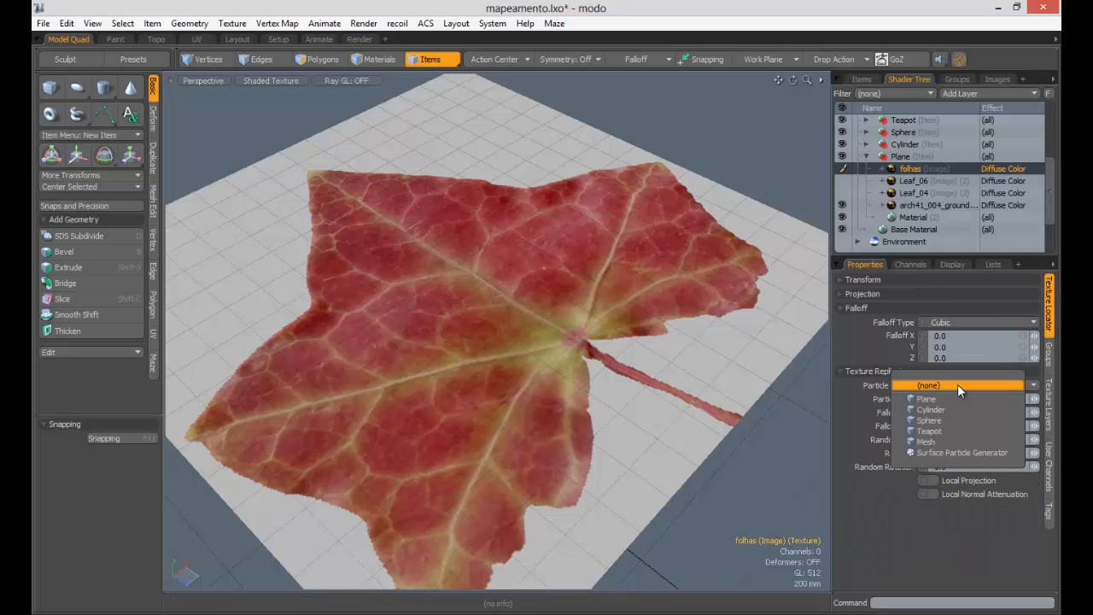
left_click(944, 451)
left_click(344, 80)
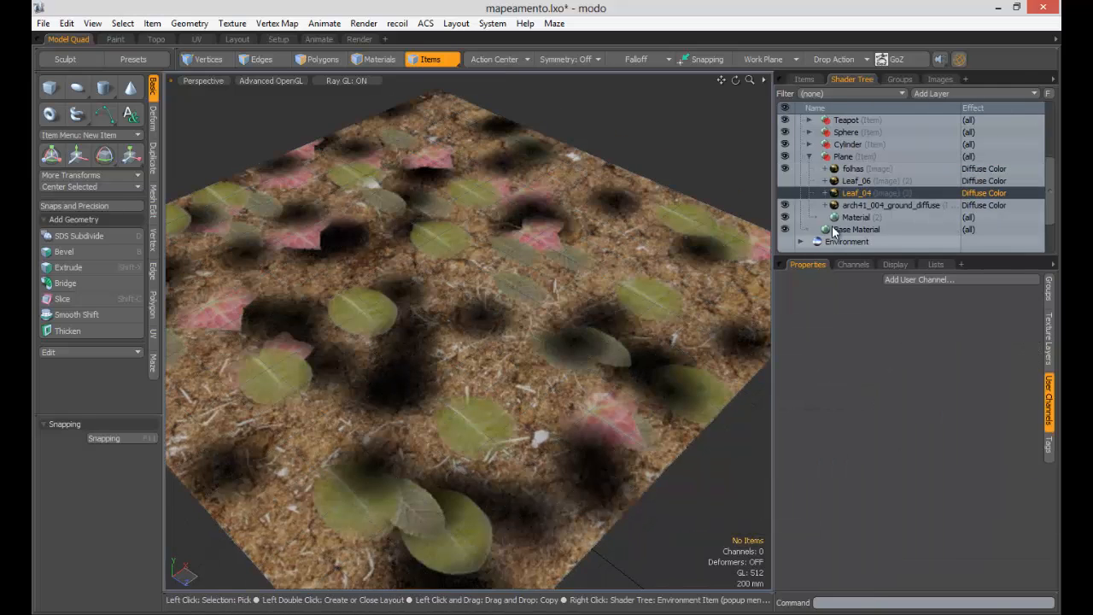
- Remove the folhas (Image) layer and the Leaf_06 (Image) (2) (Texture) locator from the folhas group
left_click(899, 78)
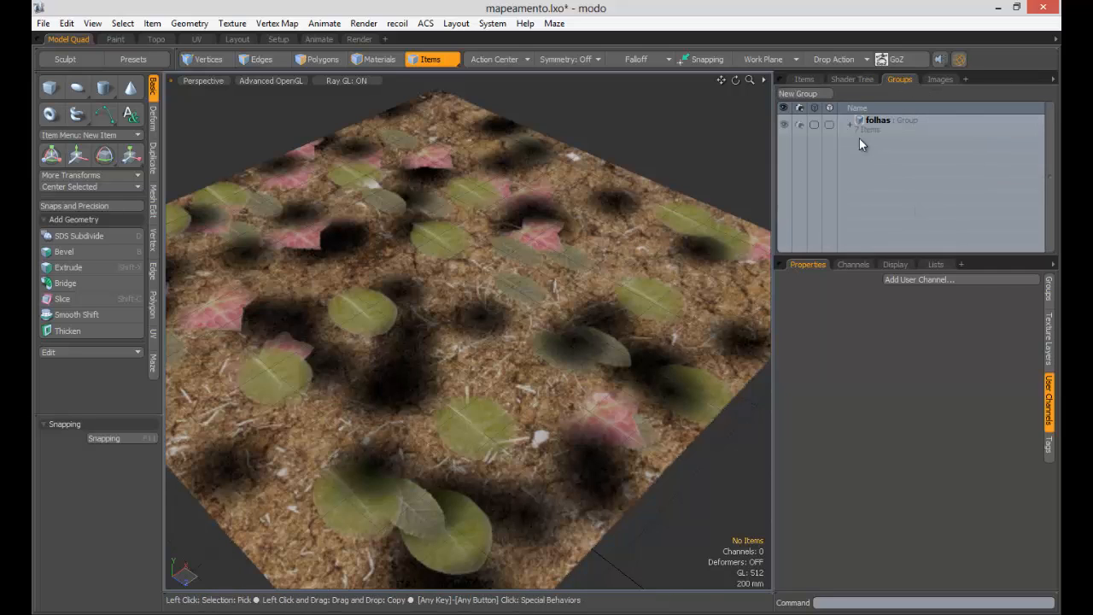
left_click(850, 122)
scroll(1040, 169, "down", 1)
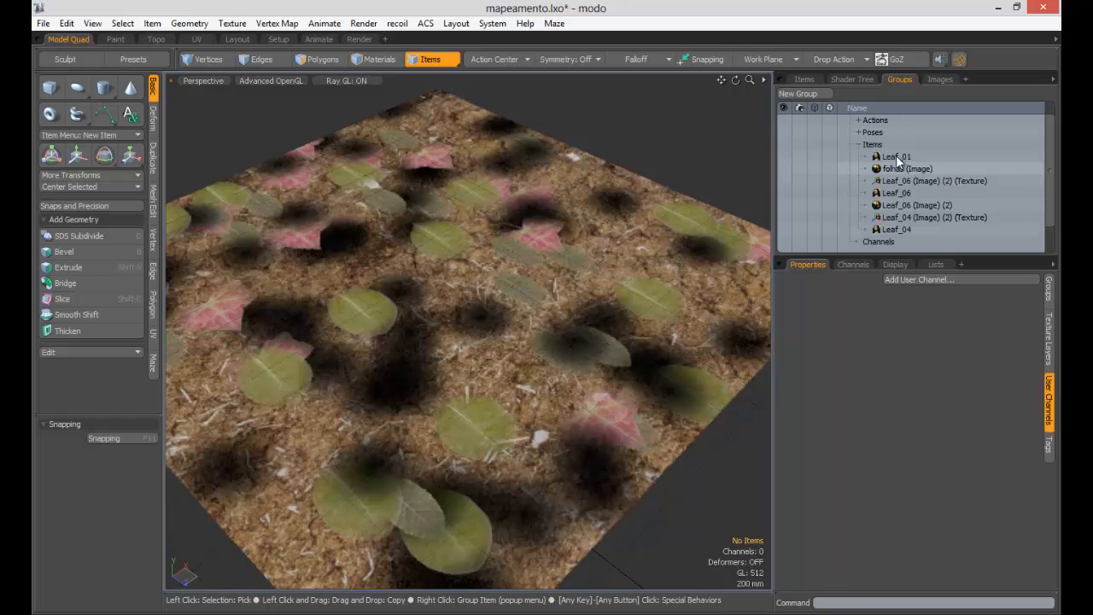
right_click(888, 170)
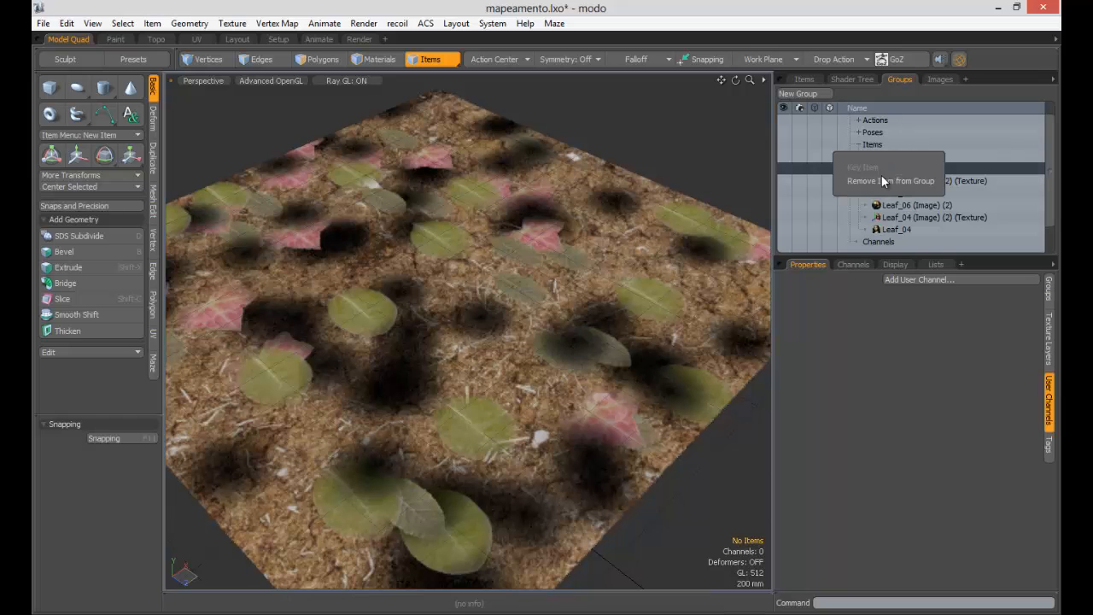
left_click(884, 181)
right_click(879, 168)
left_click(888, 180)
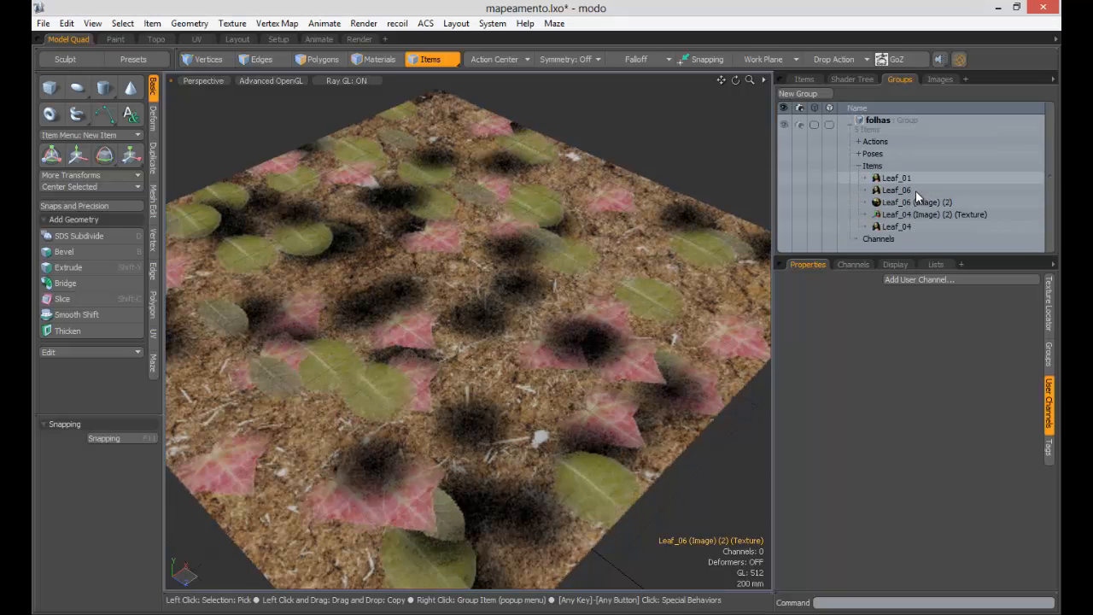
- Remove the Leaf_06 (Image) (2) layer and the Leaf_04 (Image) (2) (Texture) locator from the folhas group
right_click(908, 203)
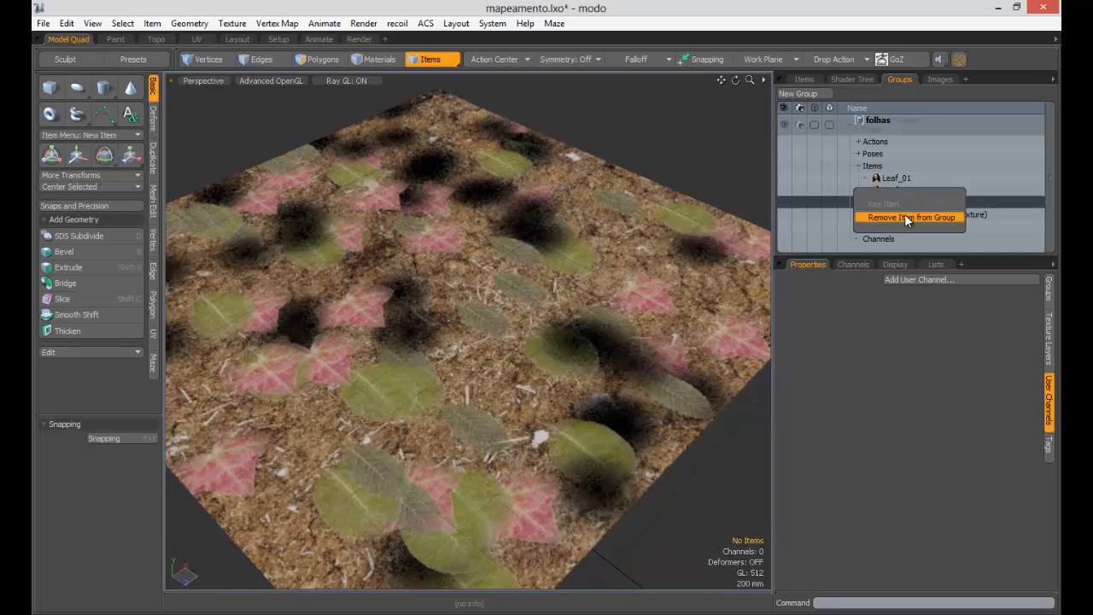
left_click(907, 217)
right_click(904, 202)
left_click(902, 213)
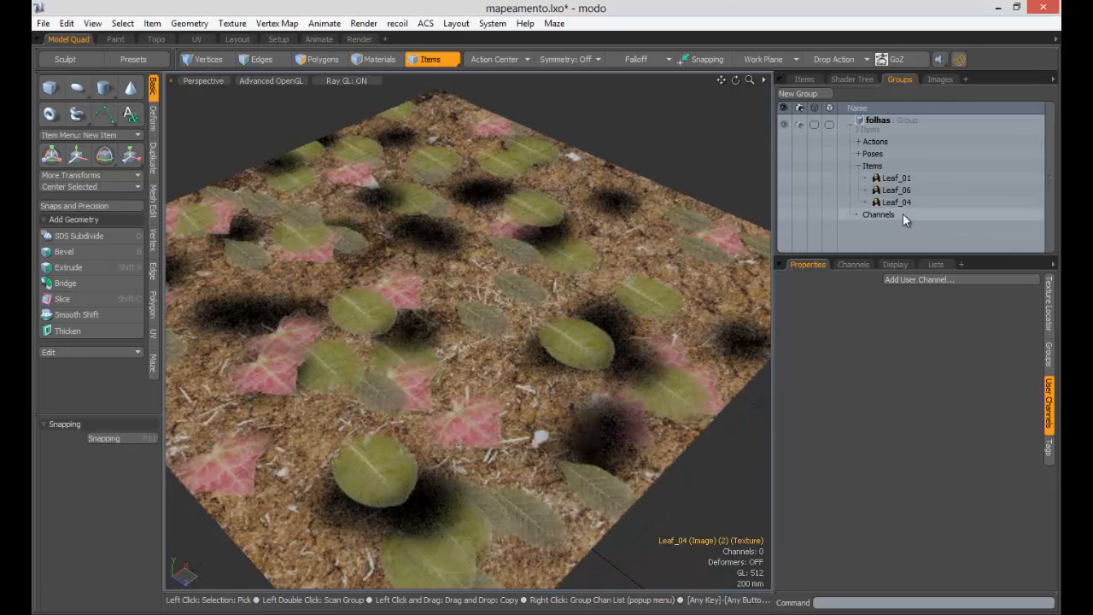
- Select the Surface Particle Generator in the item list and review its generator properties
left_click_drag(505, 289, 534, 261, "alt")
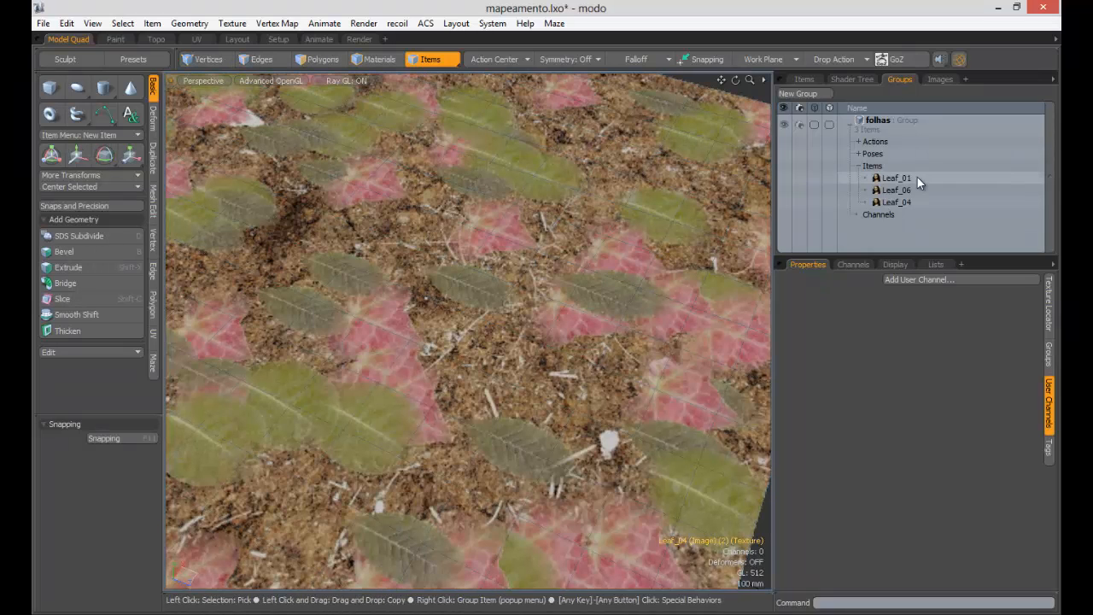
left_click(852, 79)
left_click(805, 79)
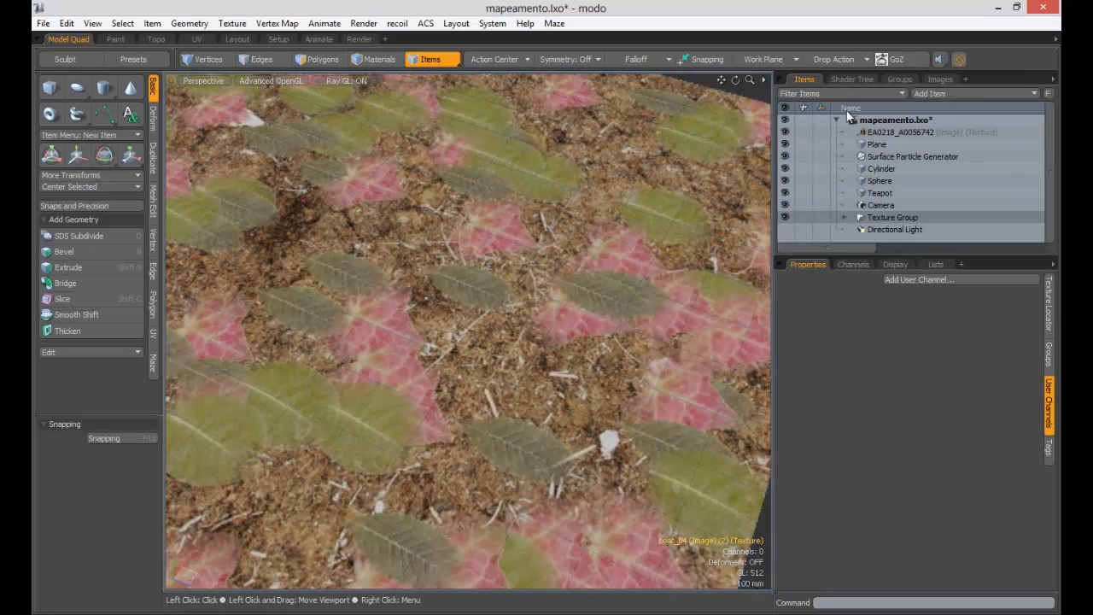
left_click(892, 156)
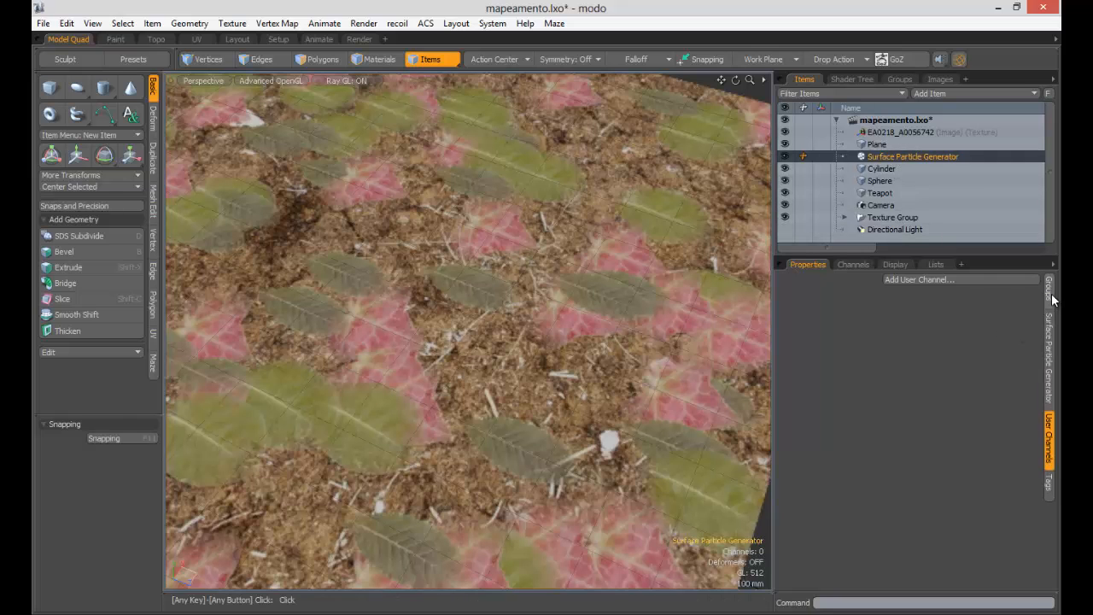
left_click(893, 155)
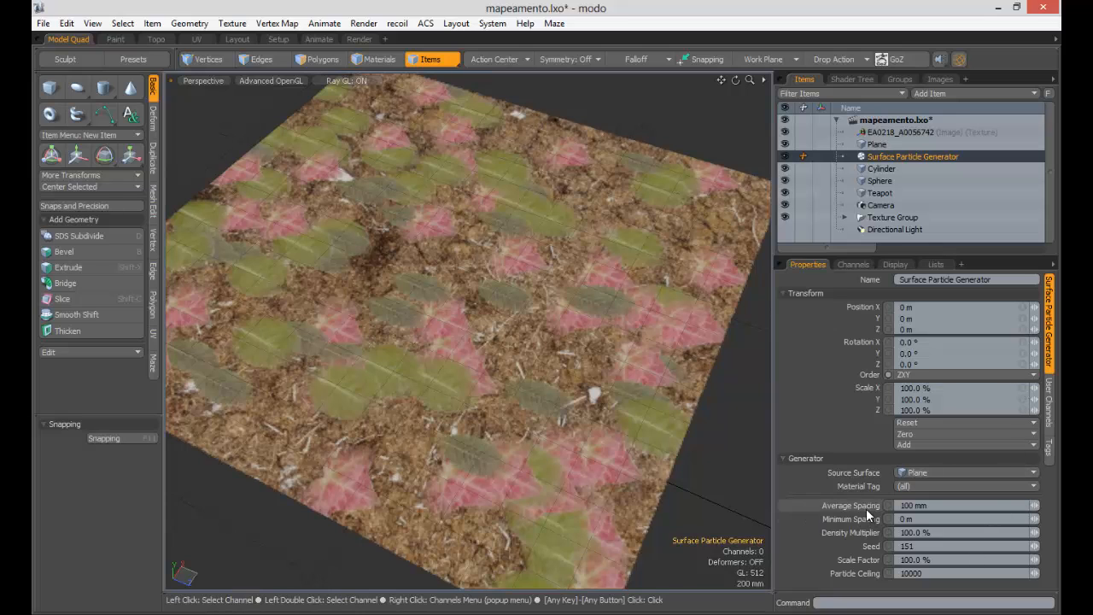
- Set the Texture Replicator's rotation to 40° in the folhas layer's texture locator properties
left_click(853, 79)
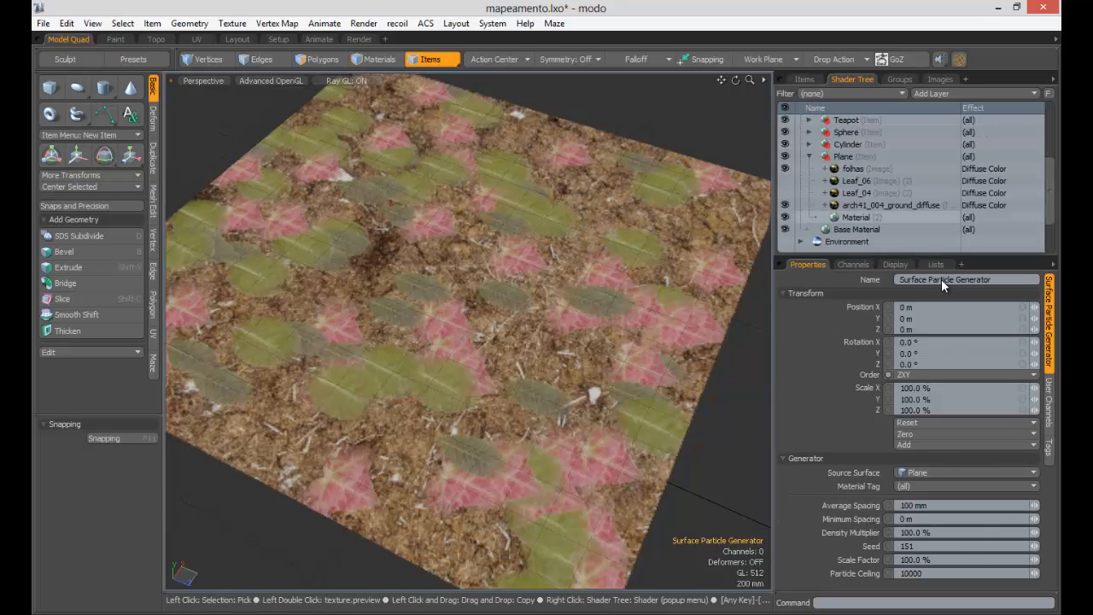
left_click(861, 168)
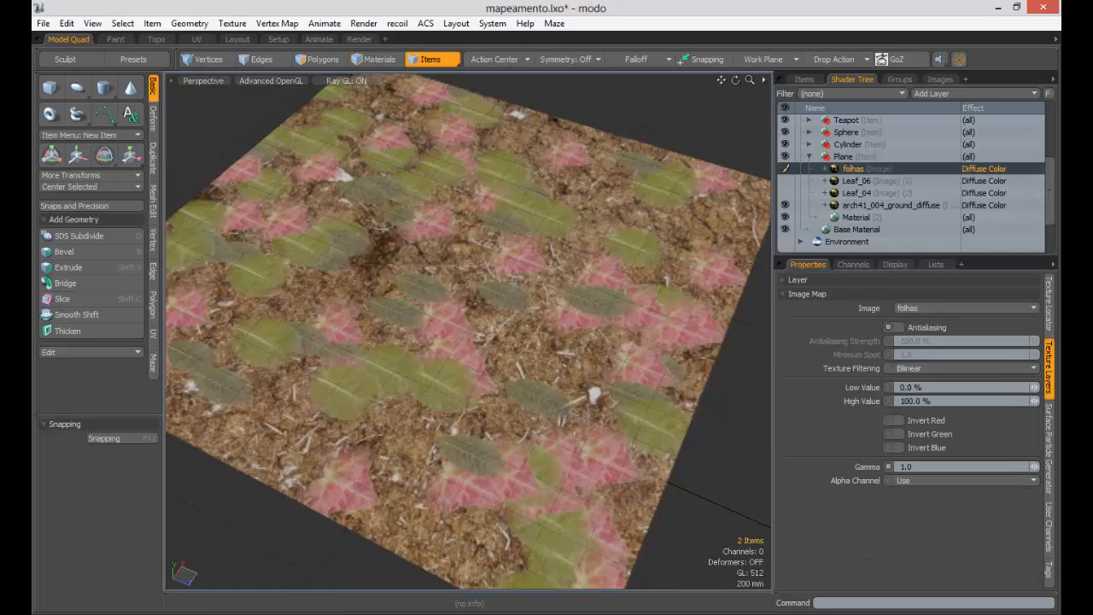
left_click(1049, 307)
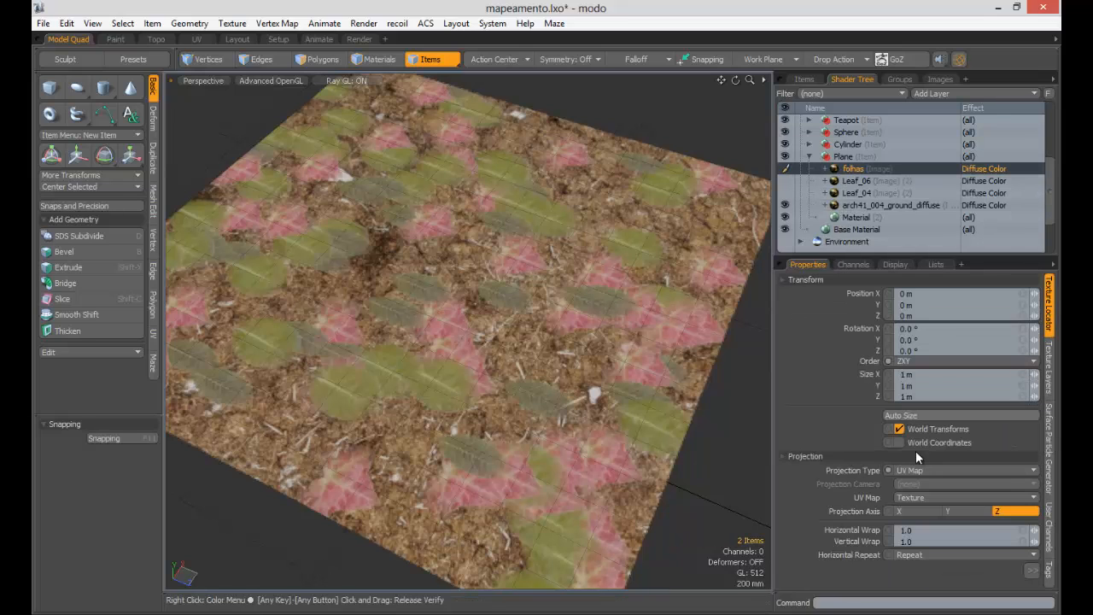
left_click(805, 456)
left_click(833, 279)
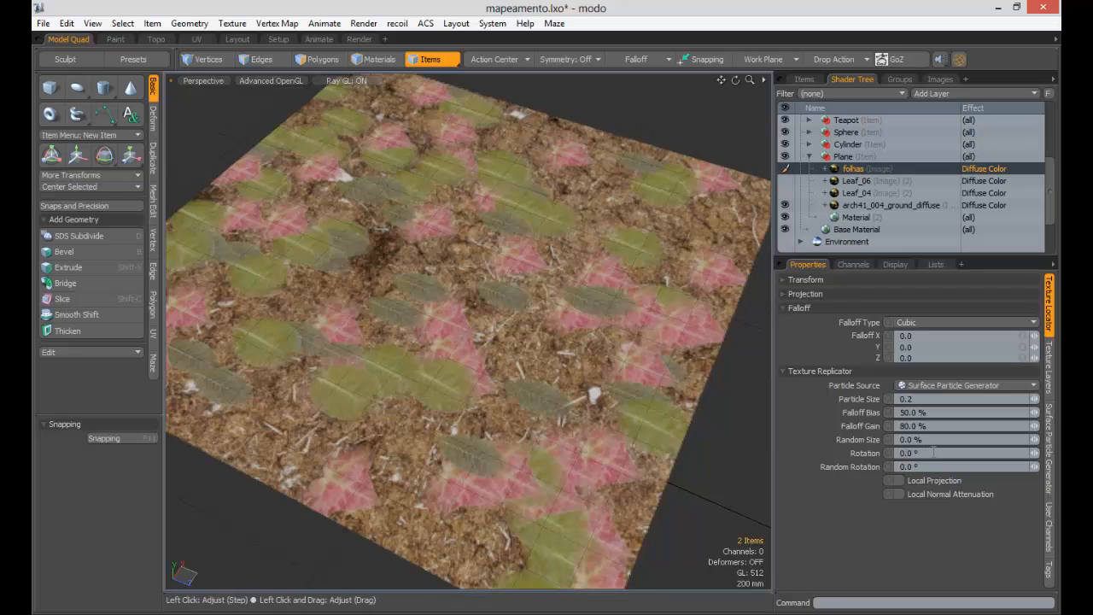
left_click(880, 452)
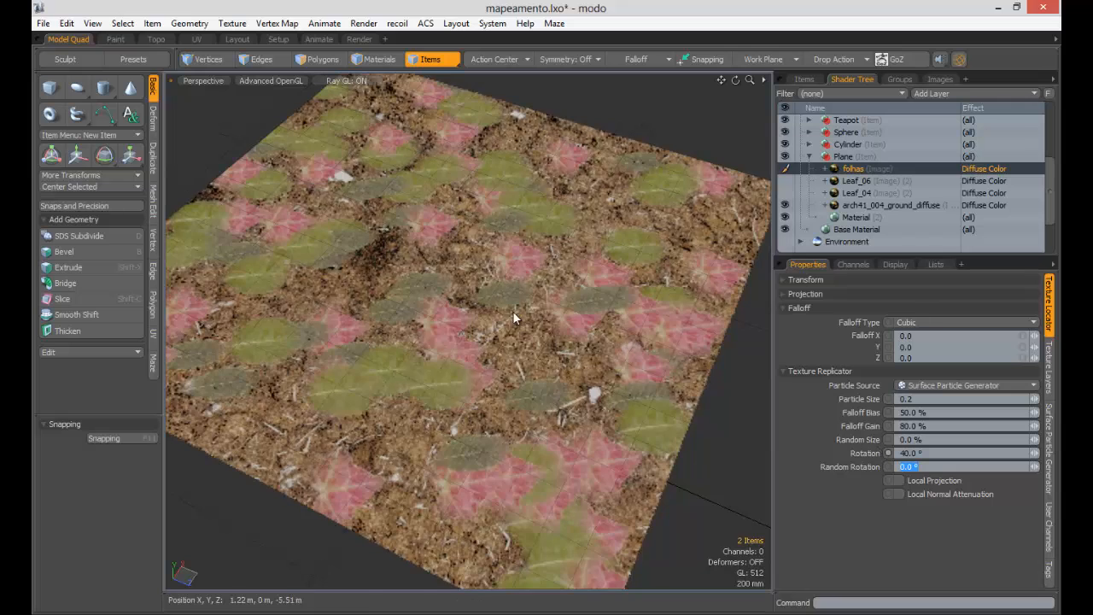
- Enable Local Projection and Local Normal Attenuation for the leaves, with a random rotation of 90° and a random size of 10%
left_click(928, 482)
left_click(913, 497)
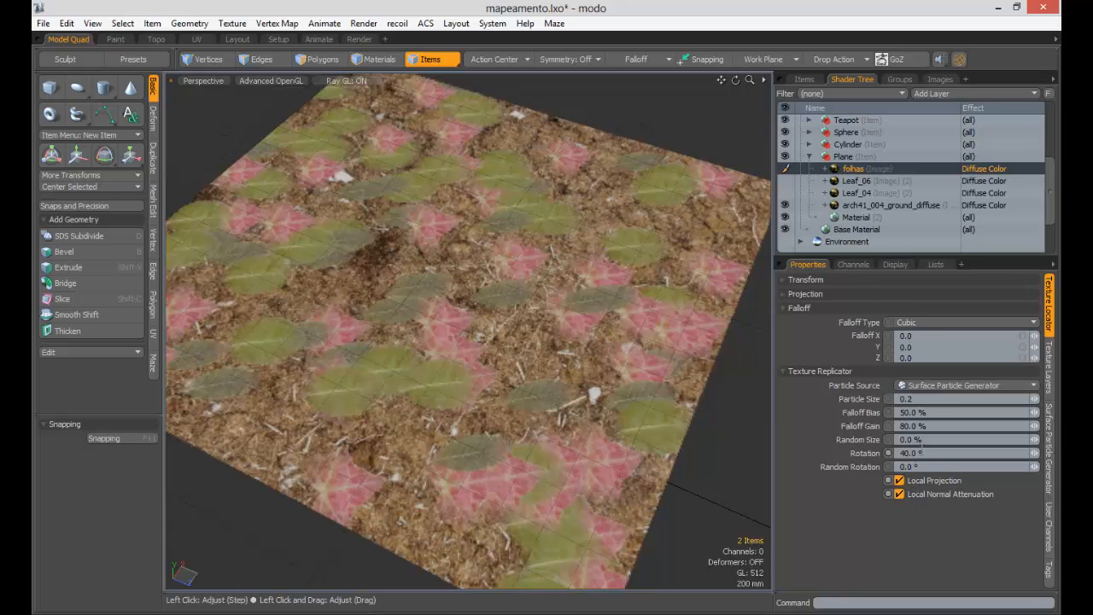
left_click(918, 467)
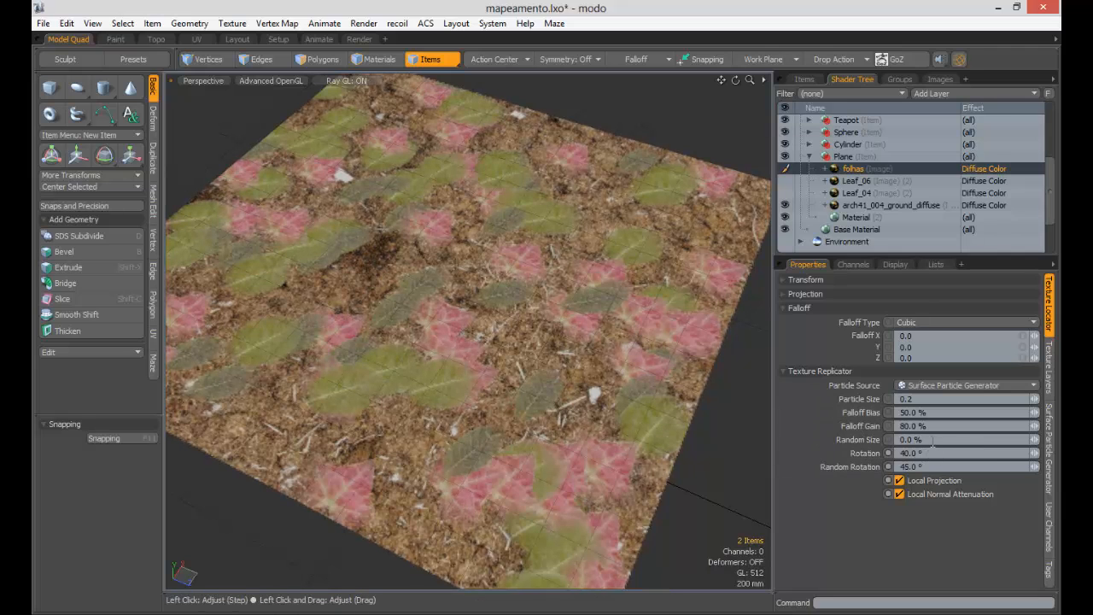
left_click(870, 439)
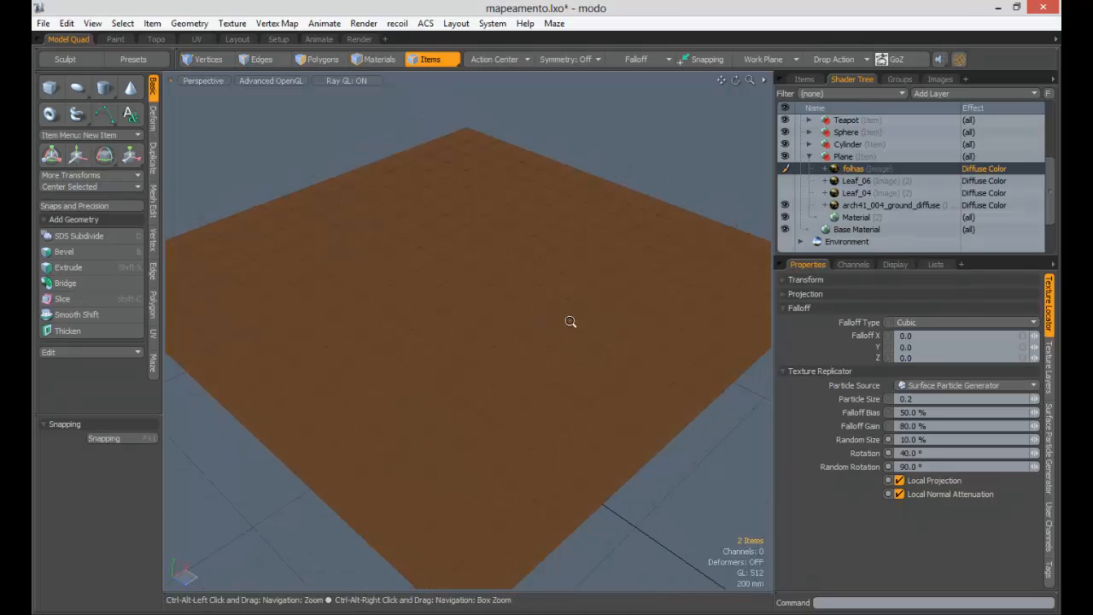
- Adjust the Surface Particle Generator's average spacing to 115 mm and change its seed to 160
mouse_move(568, 319)
left_mouse_down("alt")
mouse_move(506, 310)
mouse_move(545, 353)
mouse_move(513, 325)
mouse_move(419, 302)
left_mouse_up("alt")
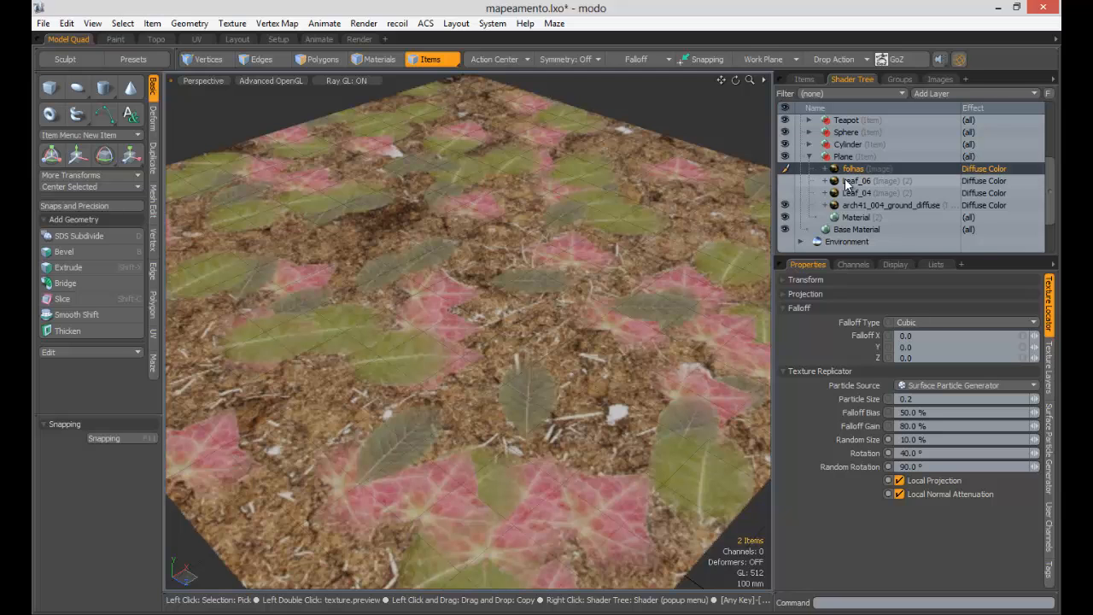
left_click_drag(553, 338, 578, 327, "alt")
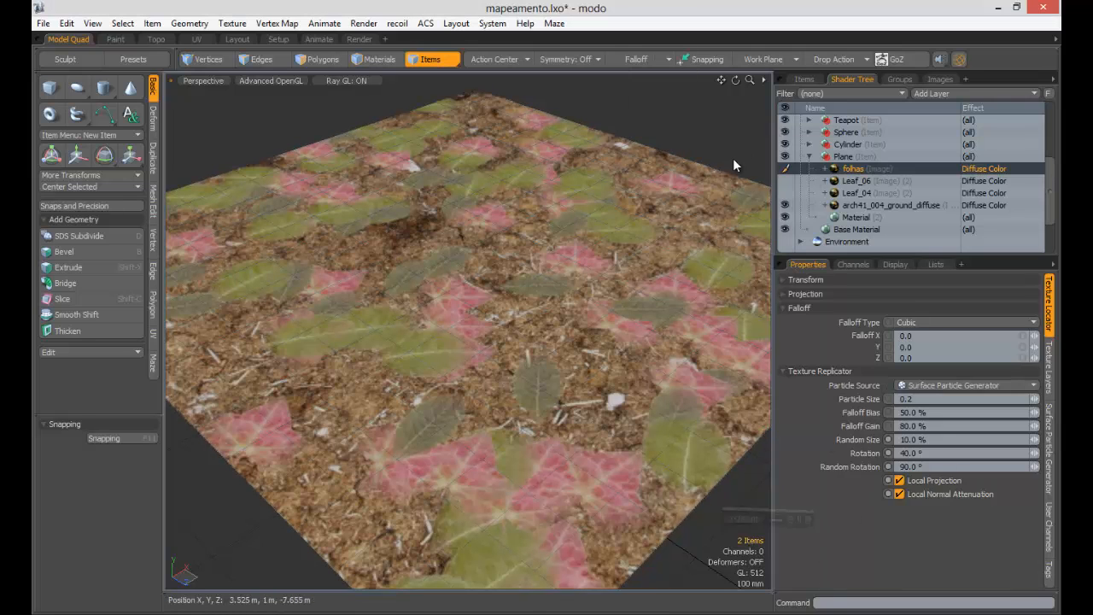
left_click(804, 78)
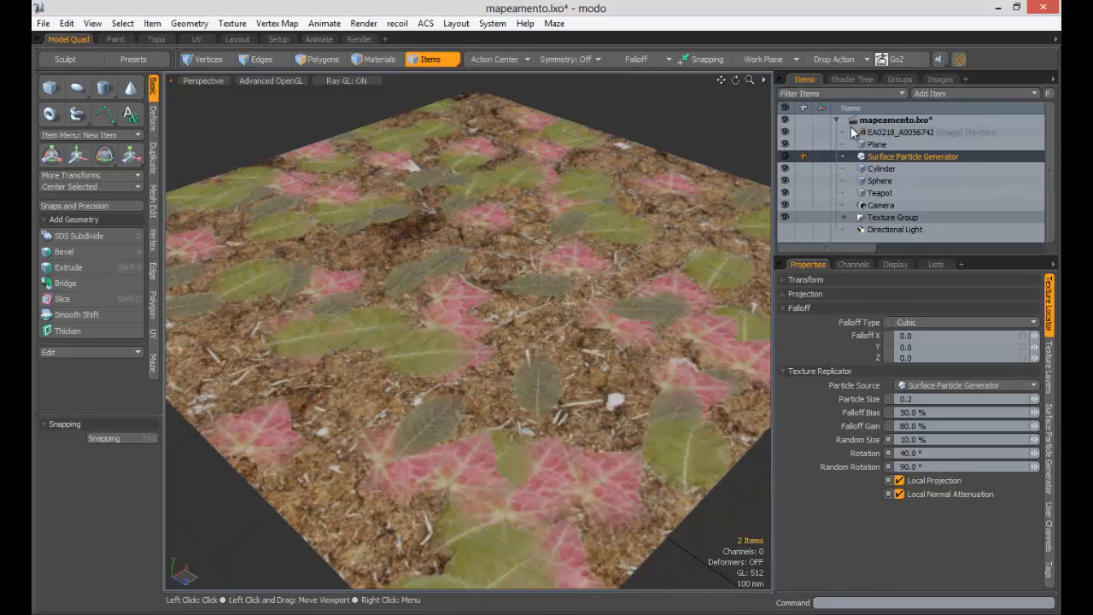
left_click(899, 178)
left_click(898, 158)
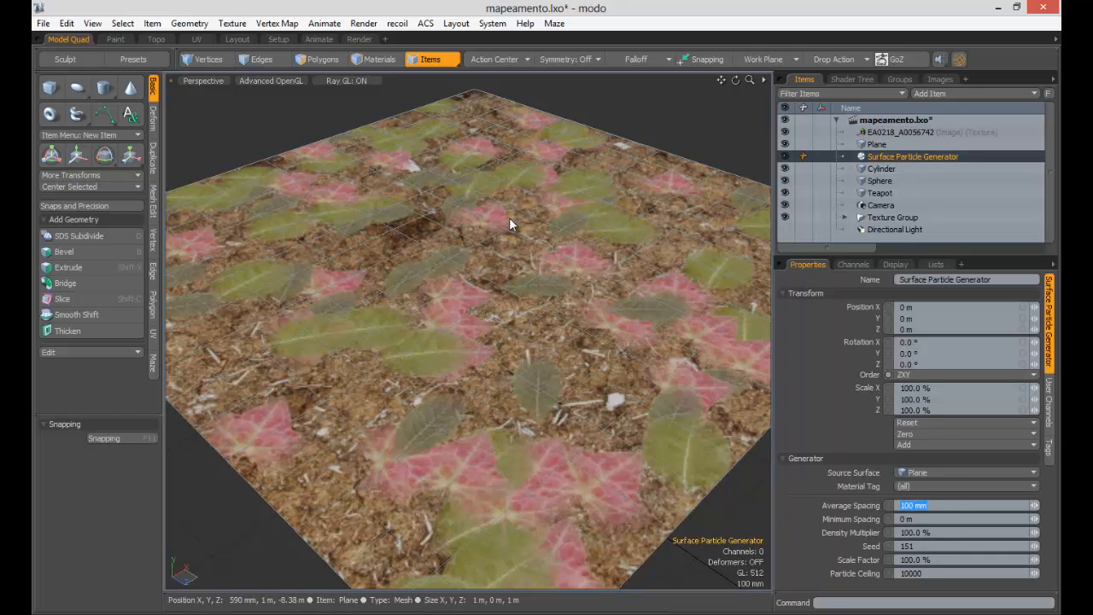
left_click_drag(503, 265, 543, 280, "ctrl+alt")
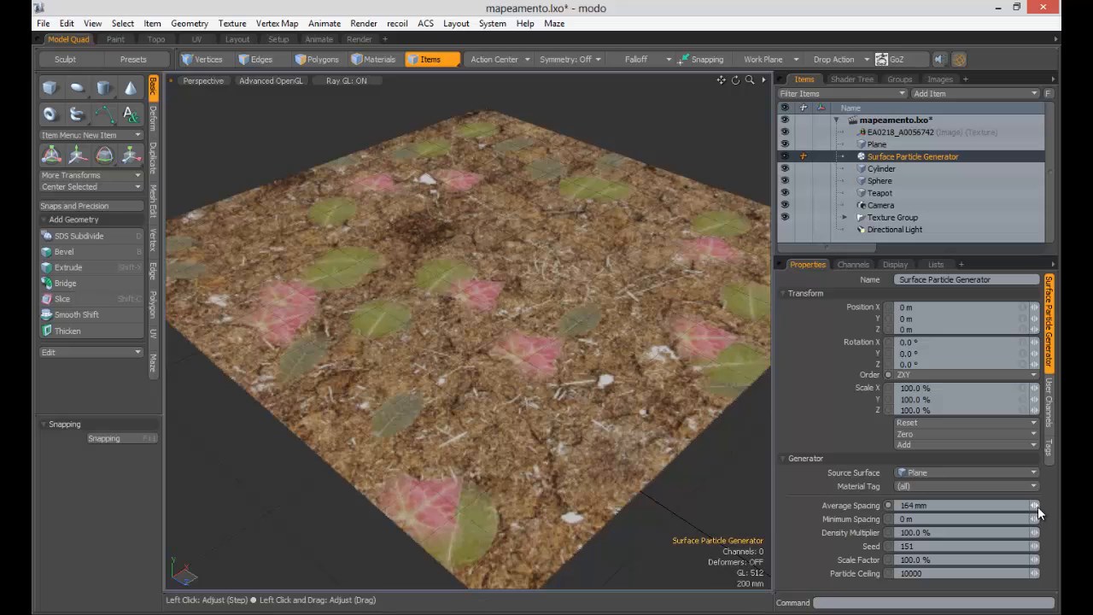
left_click_drag(1034, 510, 1037, 509)
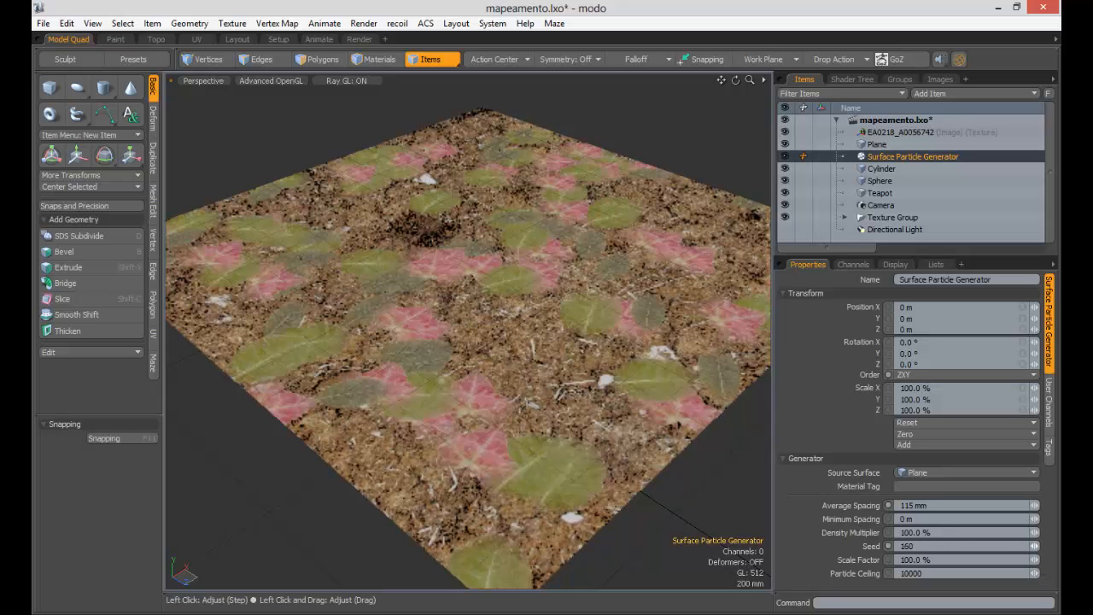
left_click(1034, 545)
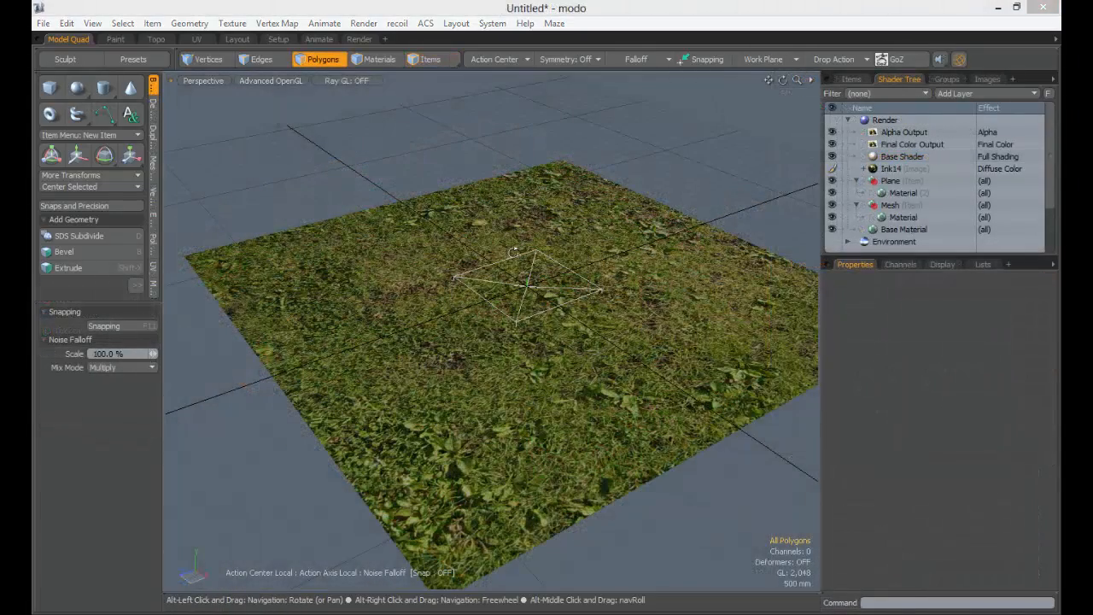
- Drop the active falloff tool in the grass scene, switch to item selection and activate the Dimensions Tool
left_click_drag(525, 256, 450, 268, "ctrl+alt")
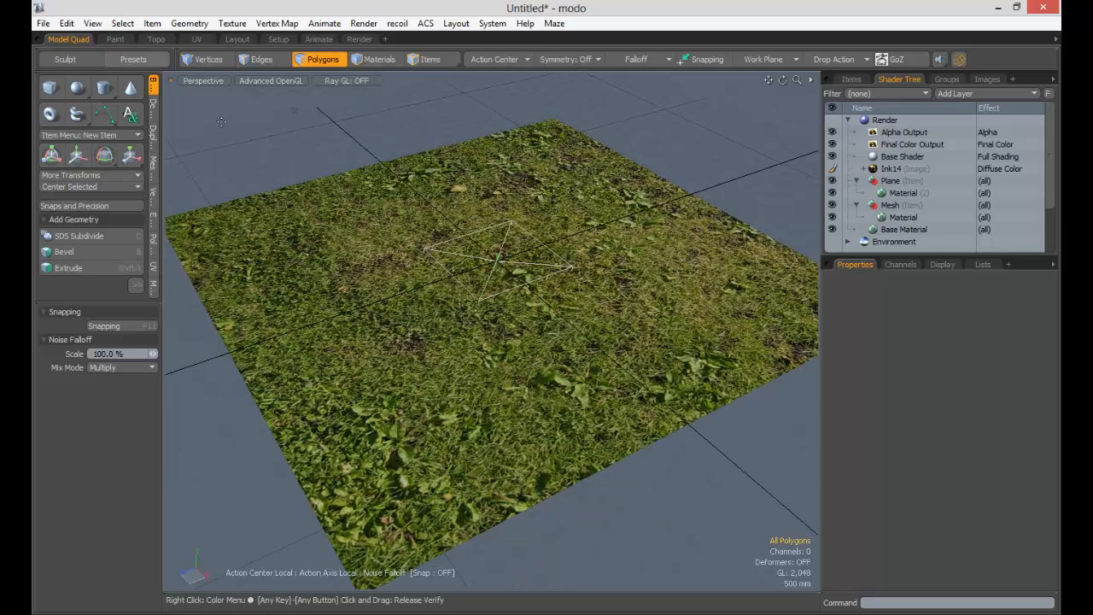
key("space")
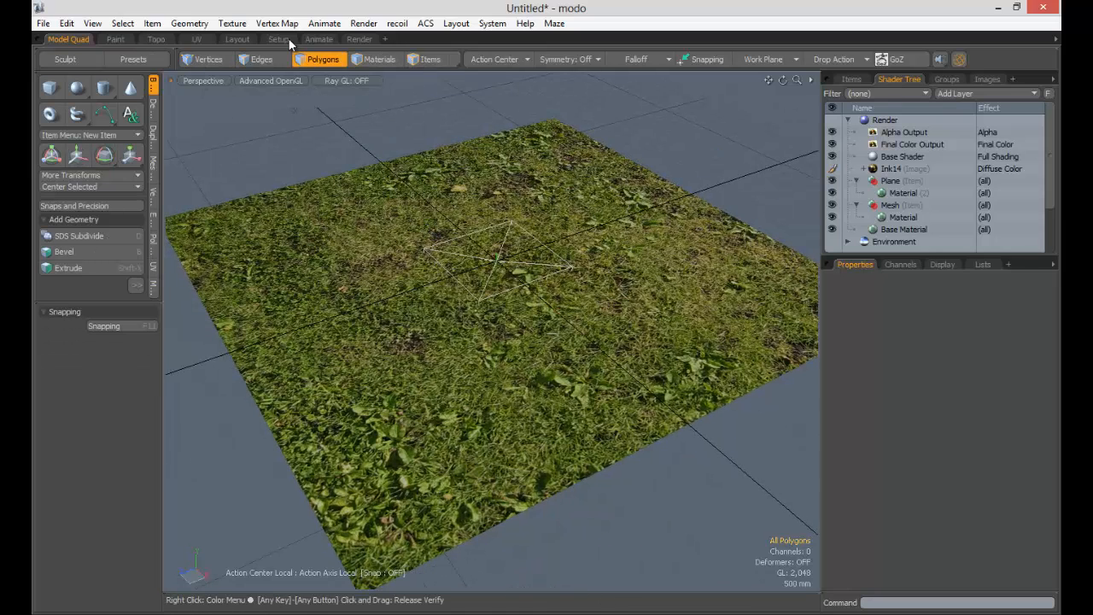
key("5")
left_click(93, 24)
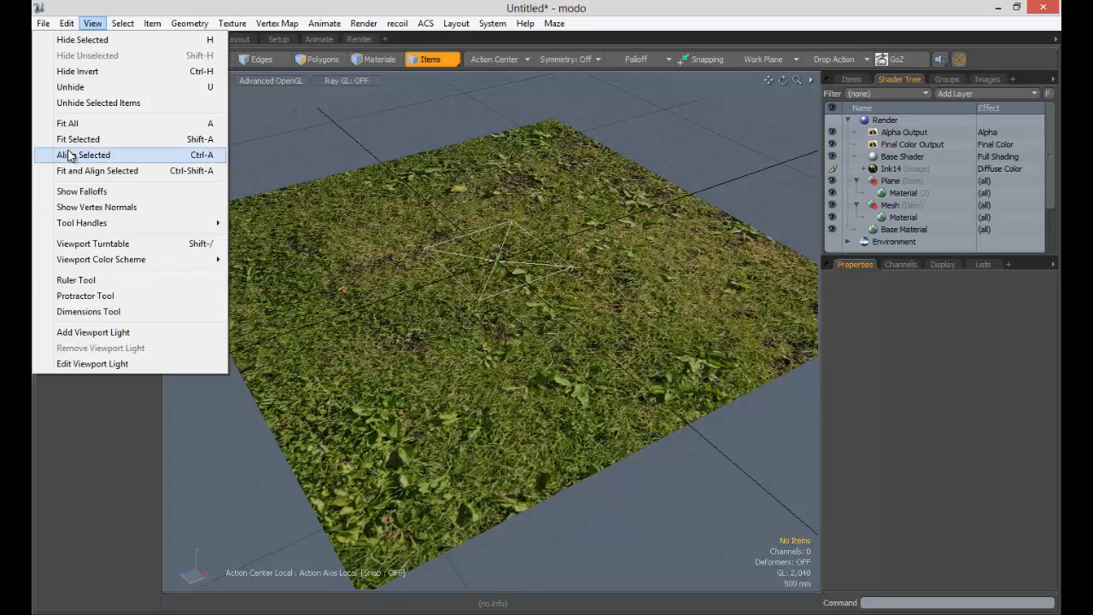
left_click(89, 311)
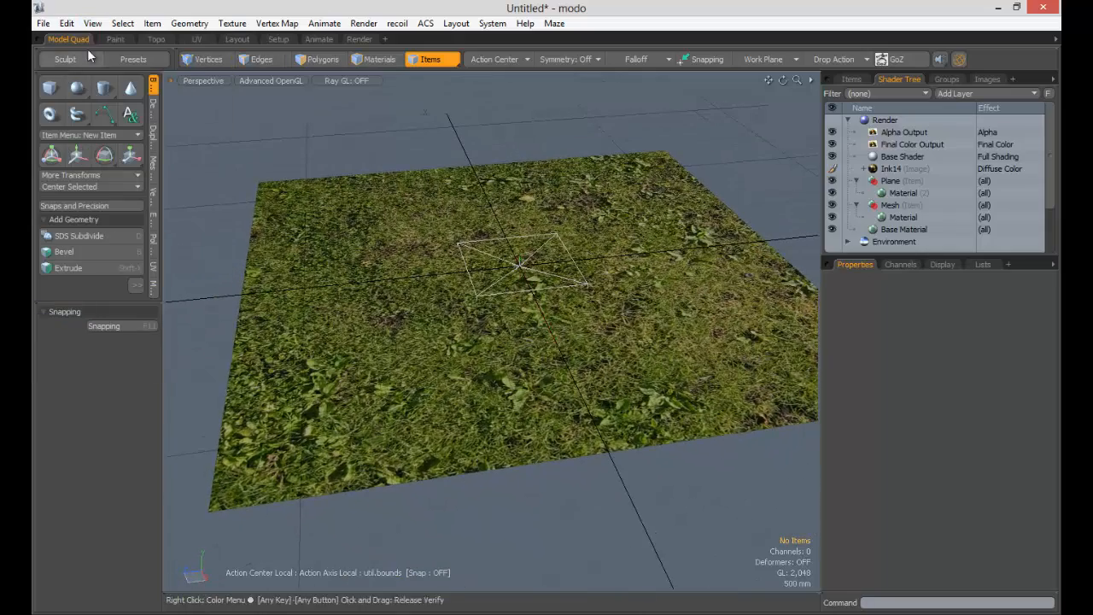
- Select the Ink14 texture locator in the grass scene and activate the Dimensions Tool for it
left_click(92, 23)
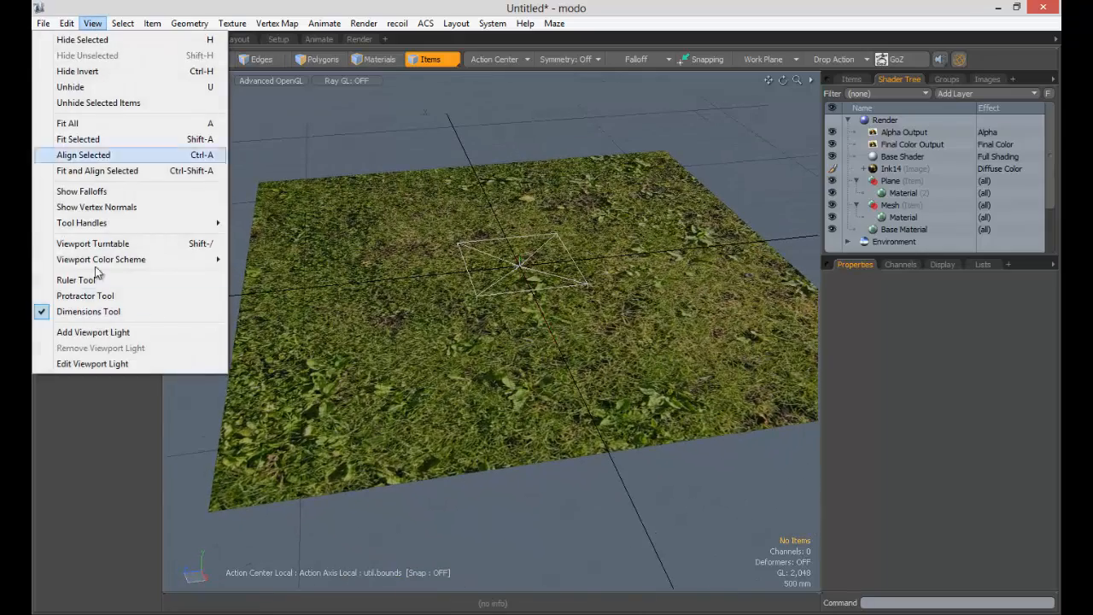
left_click(390, 288)
left_click(382, 267)
left_click(92, 23)
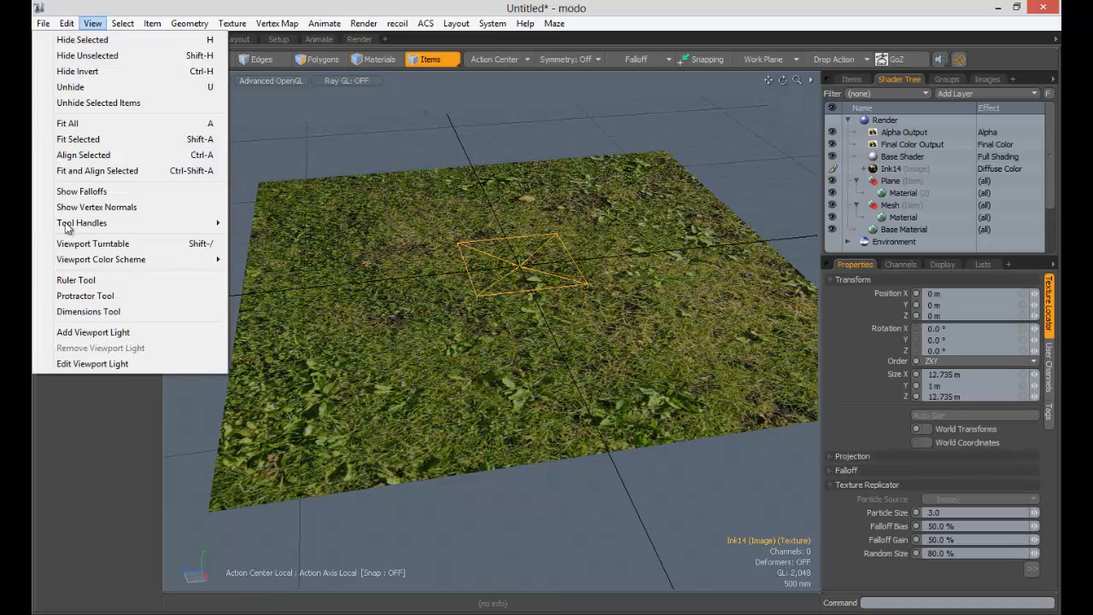
left_click(89, 312)
left_click_drag(472, 206, 566, 257, "alt")
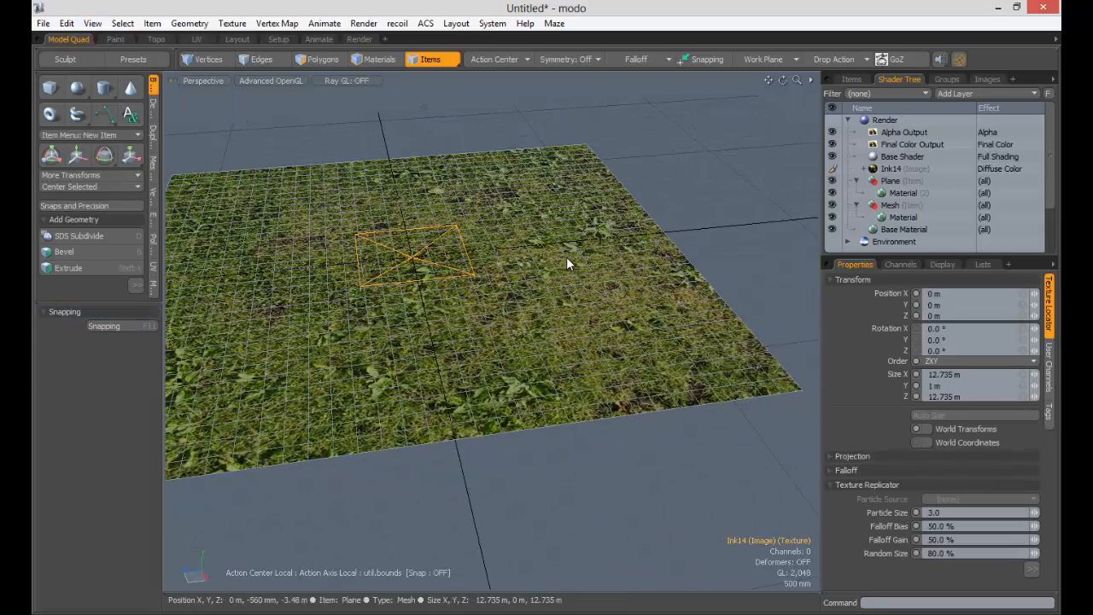
- Select the grass plane and examine its displayed dimensions and texture coverage from several angles
left_click(569, 257)
left_click_drag(652, 242, 469, 196, "alt")
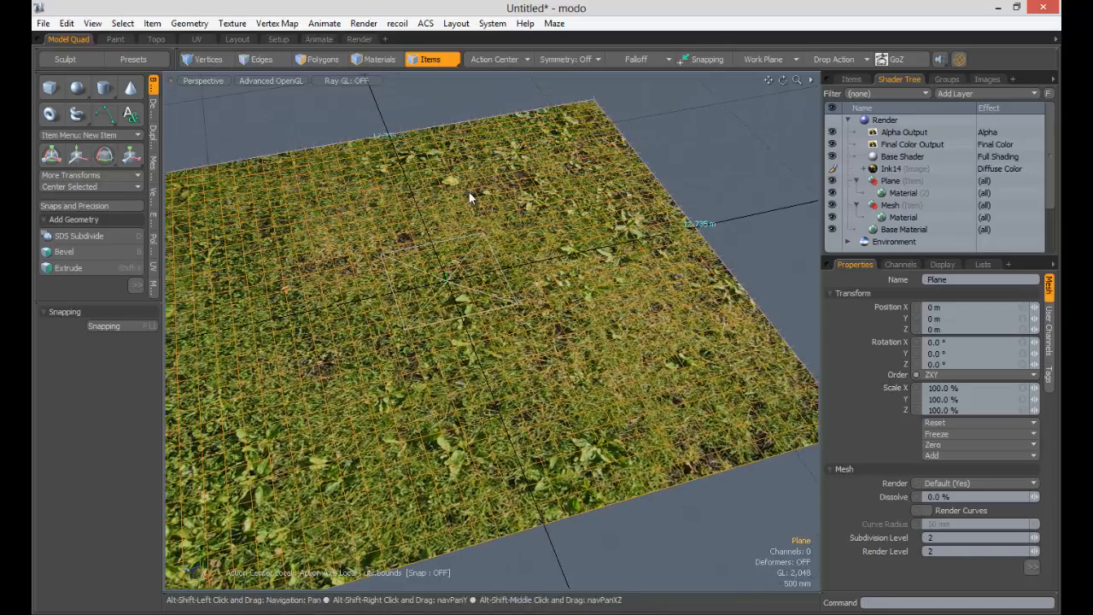
left_click_drag(365, 152, 203, 300, "alt")
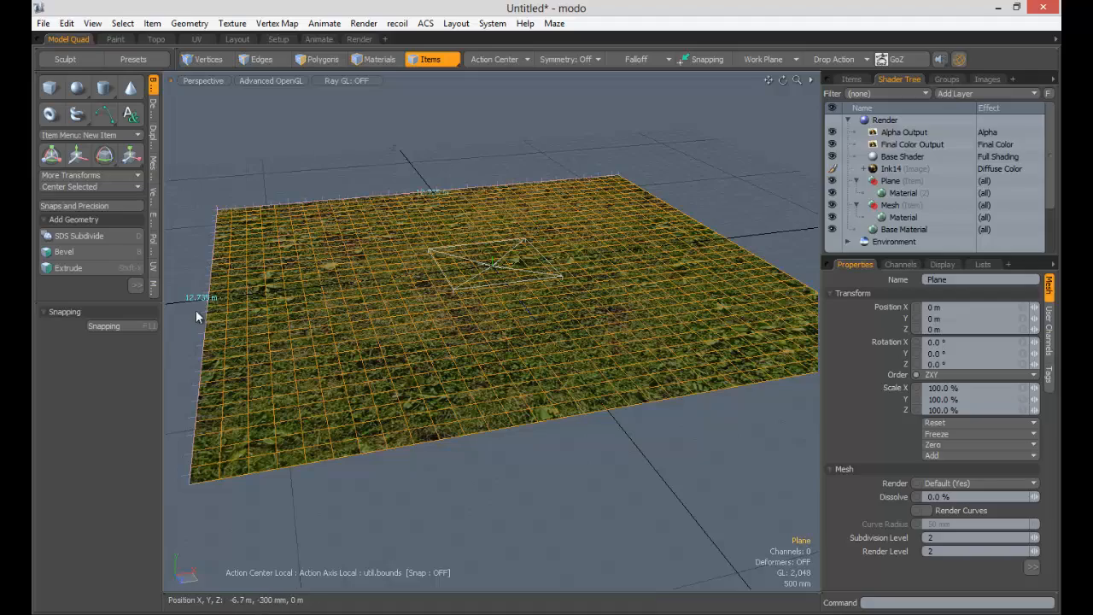
mouse_move(355, 225)
left_mouse_down("alt")
mouse_move(469, 290)
mouse_move(540, 301)
mouse_move(546, 290)
mouse_move(485, 229)
mouse_move(502, 285)
mouse_move(569, 214)
mouse_move(478, 256)
mouse_move(427, 296)
mouse_move(351, 245)
left_mouse_up("alt")
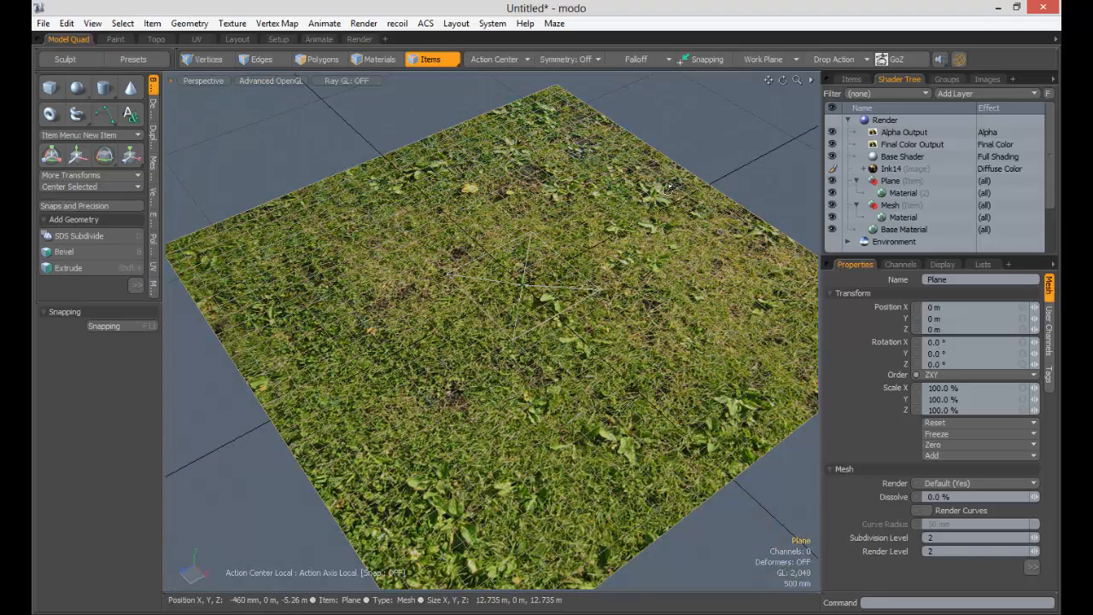
left_click_drag(666, 186, 499, 114, "alt")
left_click_drag(577, 387, 632, 247, "ctrl+alt")
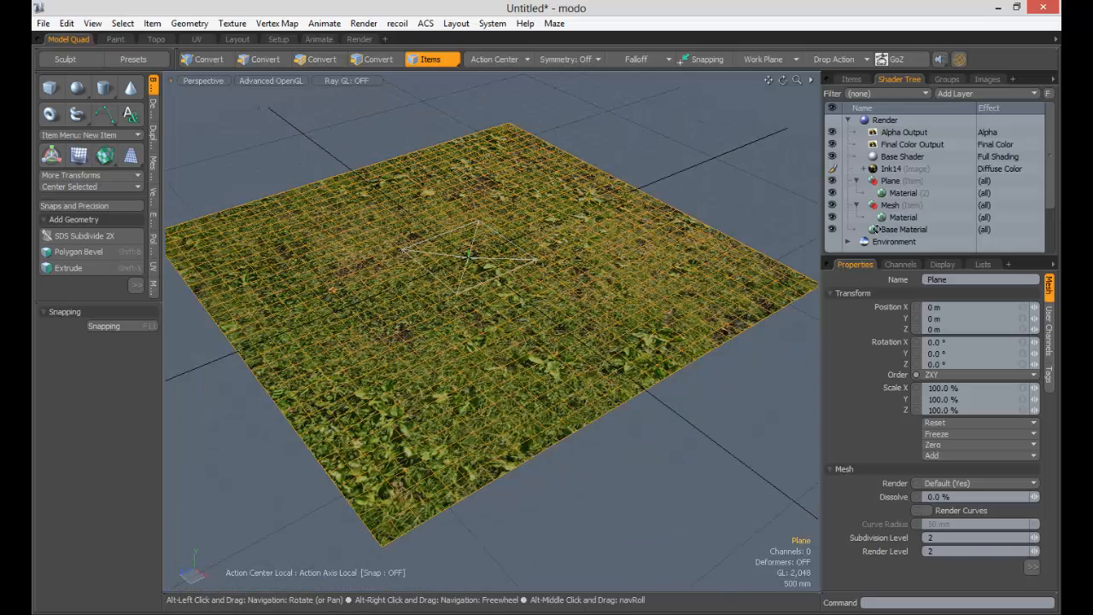
- Set the Ink14 texture locator's X and Z size to 1 m
left_click(948, 168)
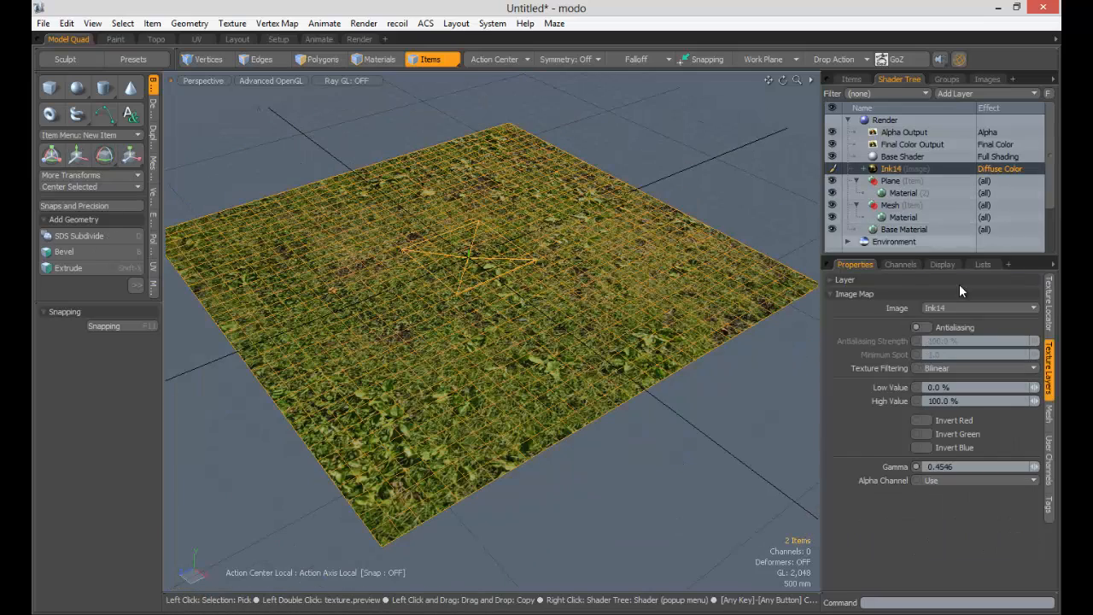
left_click(1049, 308)
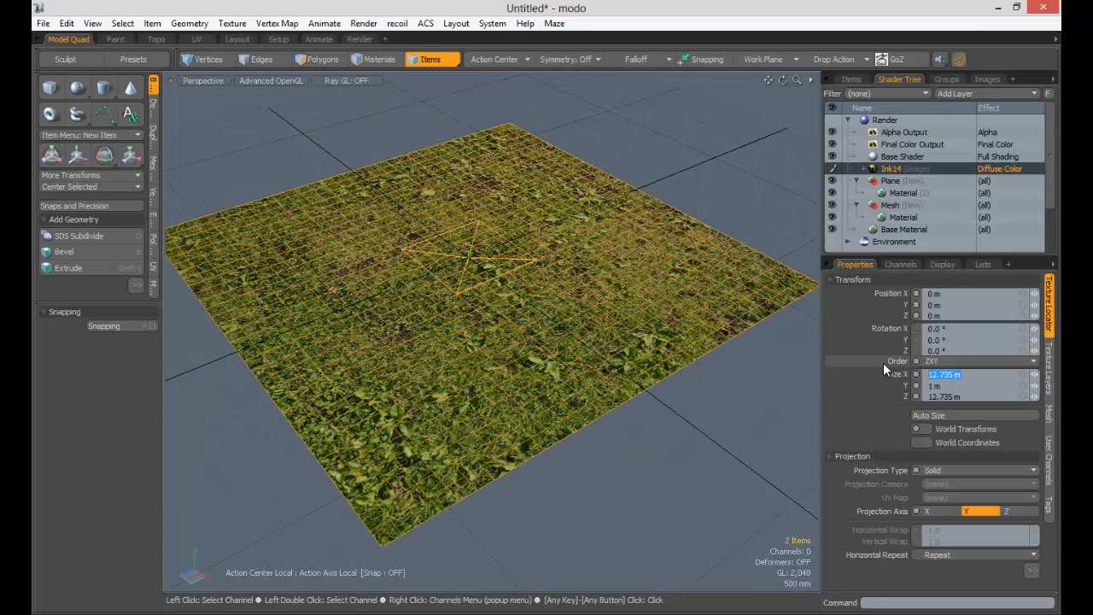
type("1")
key("Tab")
key("Tab")
type("1")
key("Return")
- Deselect all items and open the render preview to examine the tiled grass
left_click_drag(622, 321, 580, 310, "ctrl+alt")
left_click_drag(543, 427, 555, 471, "alt")
left_click_drag(466, 401, 570, 307, "ctrl+alt")
scroll(570, 307, "down", 5)
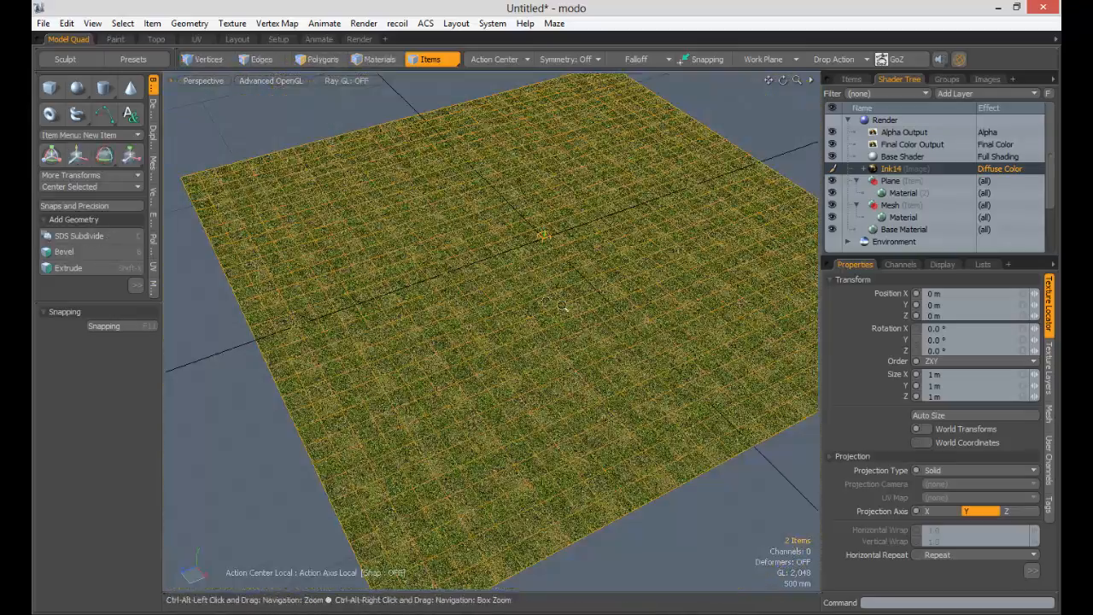
left_click(585, 319)
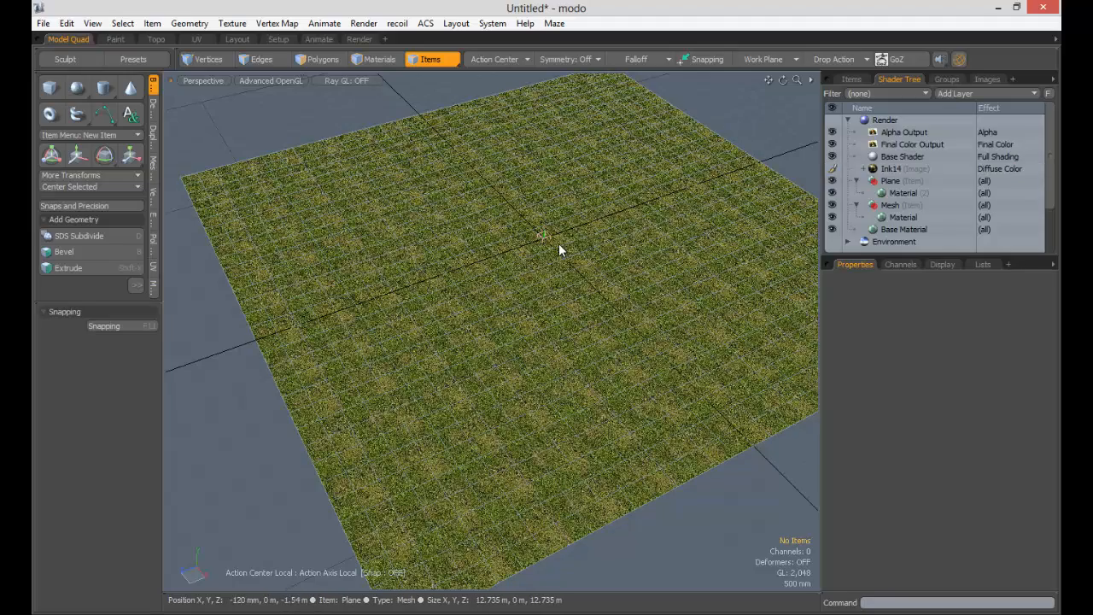
left_click_drag(685, 356, 633, 355, "alt+shift")
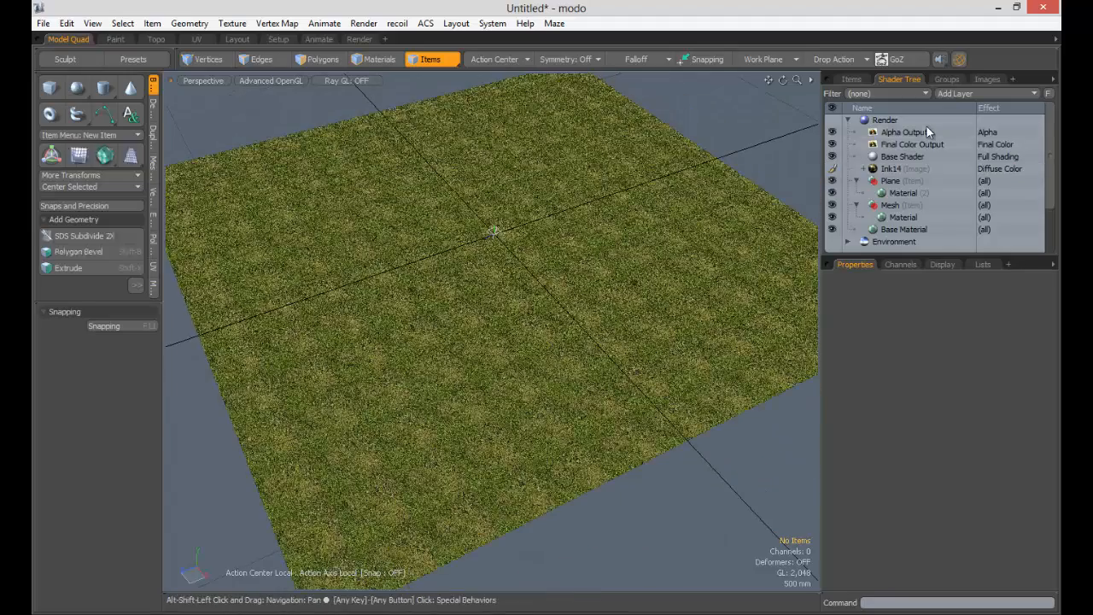
left_click(881, 121)
key("F8")
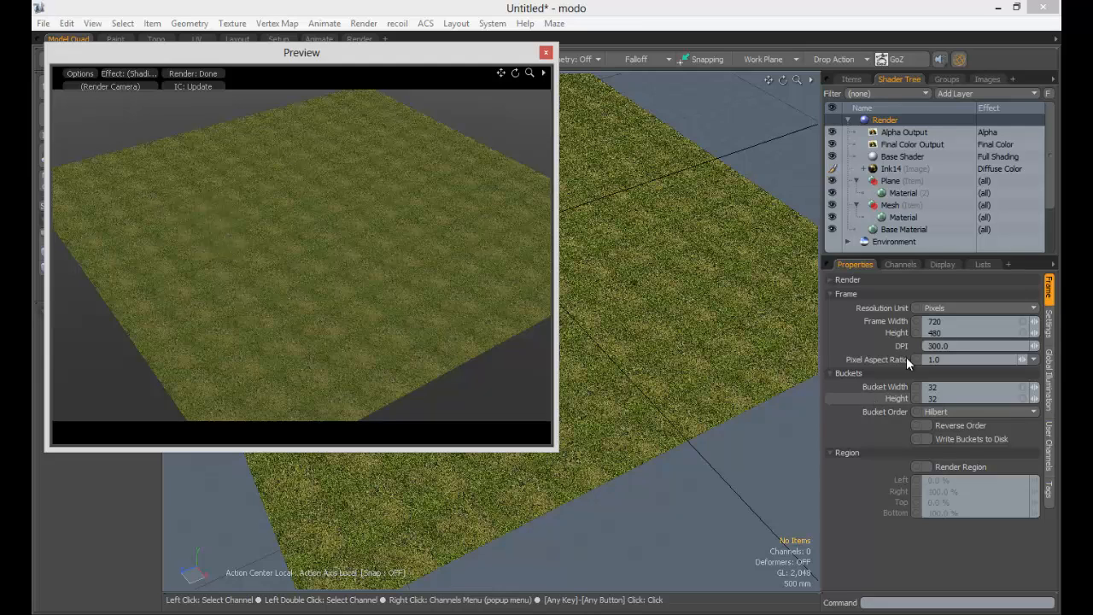
- Set the random rotation to 80° in Ink14's Texture Replicator settings
left_click(900, 168)
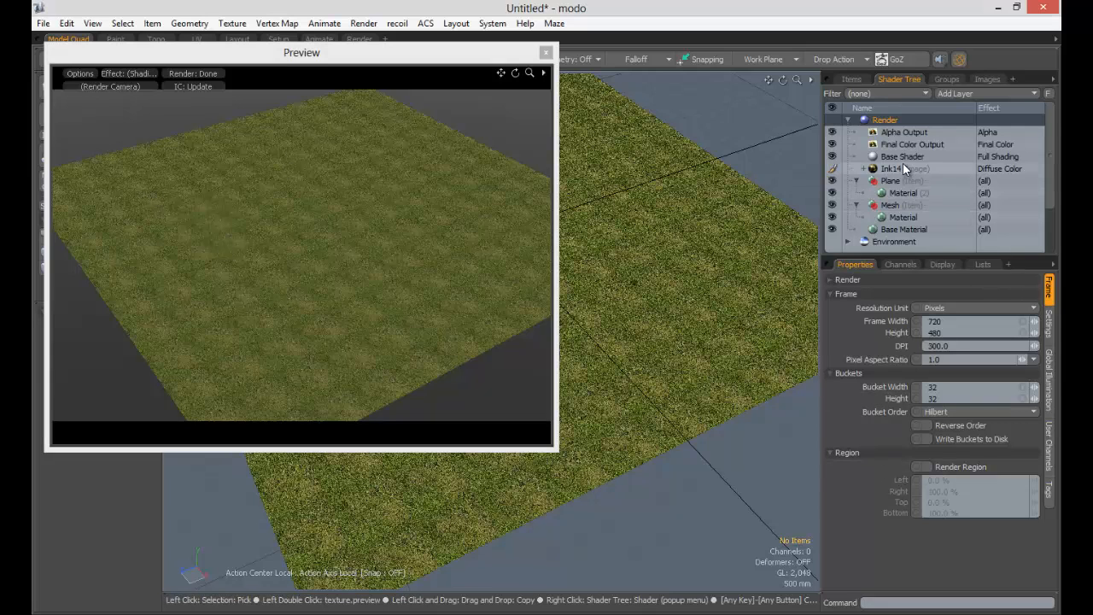
left_click(1050, 304)
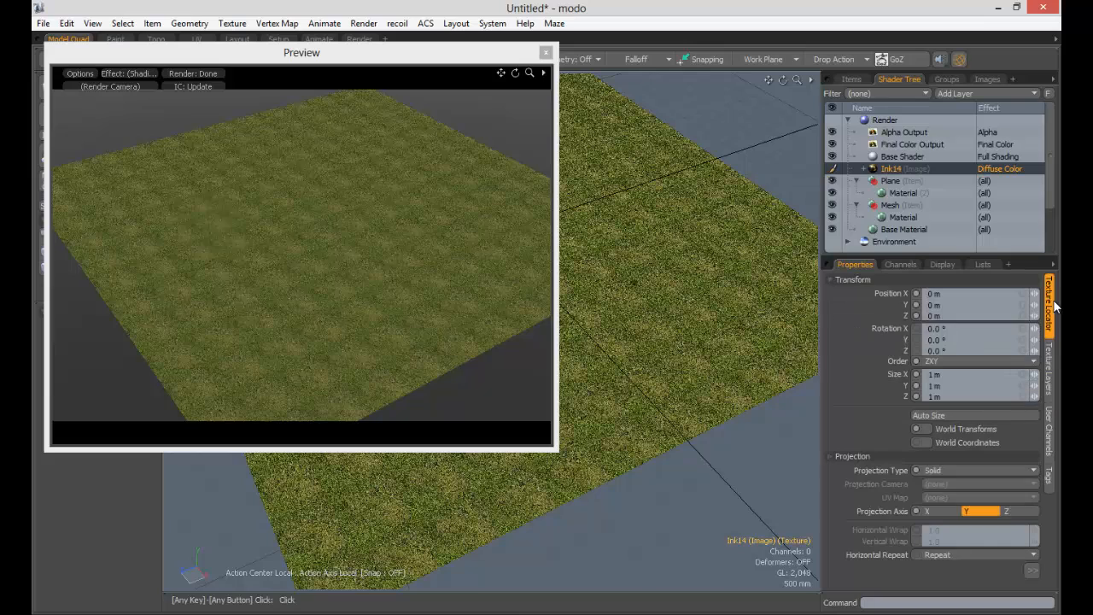
left_click(851, 279)
left_click(851, 292)
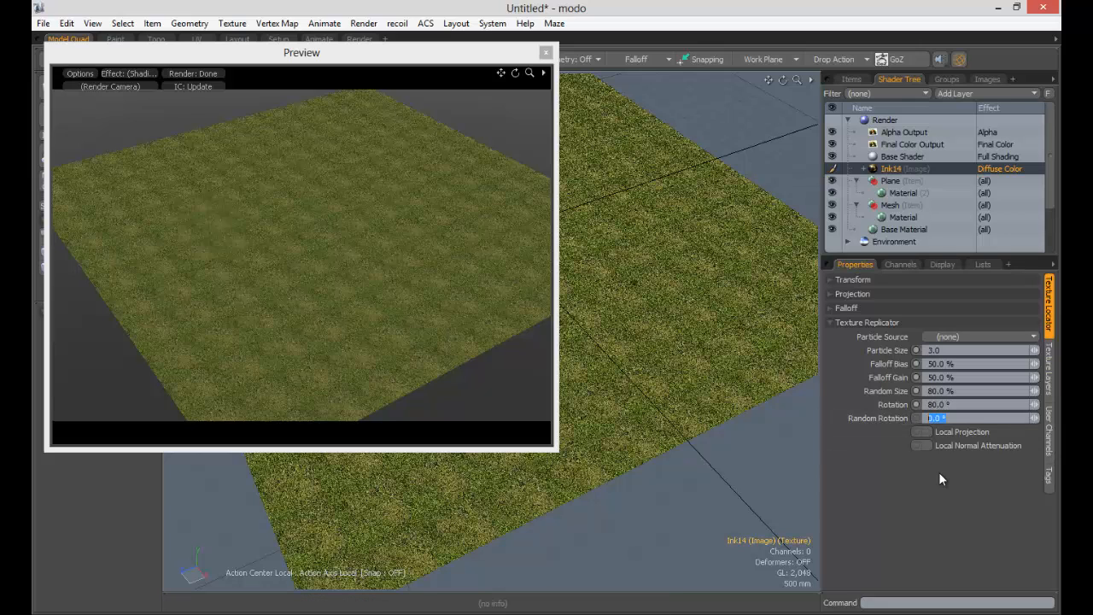
type("80")
key("Return")
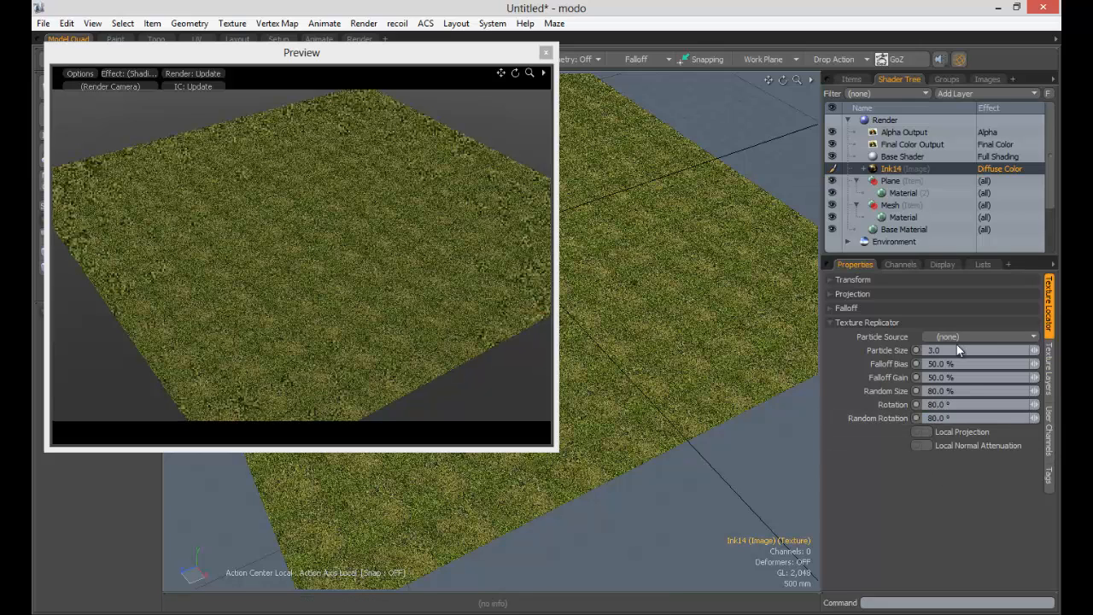
- Use Plane as Ink14's particle source, examine the rendered grass and close the preview
left_click(954, 341)
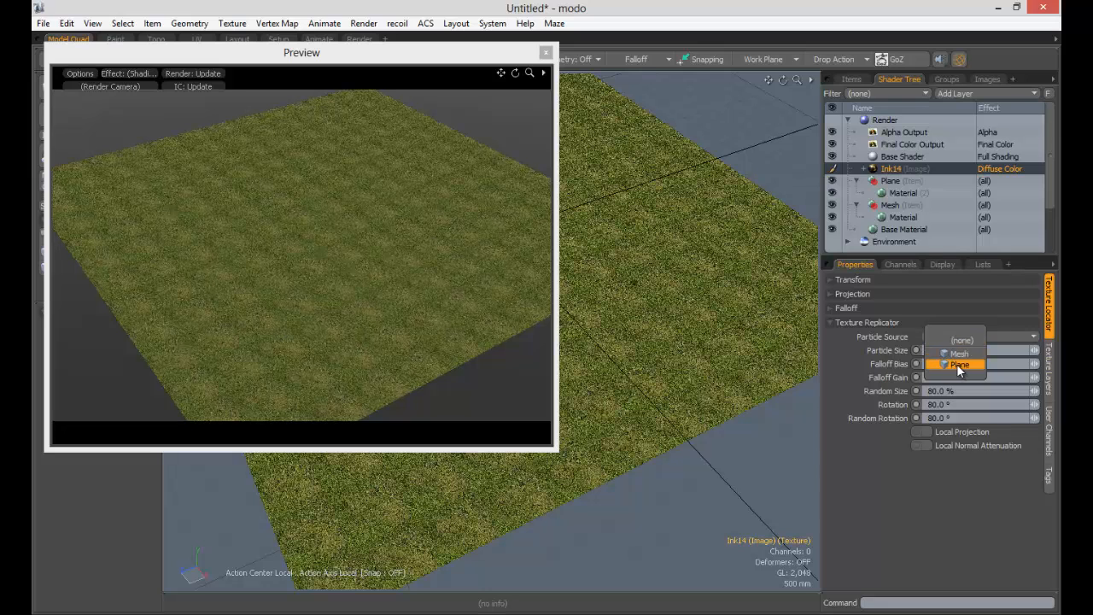
left_click(958, 366)
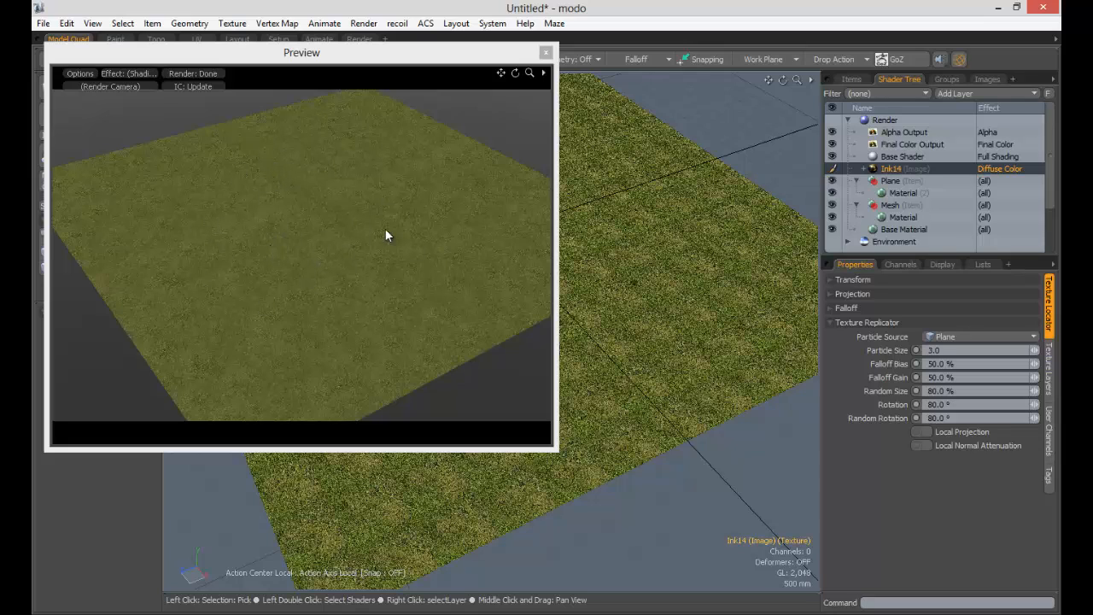
left_click(586, 167)
left_click(545, 52)
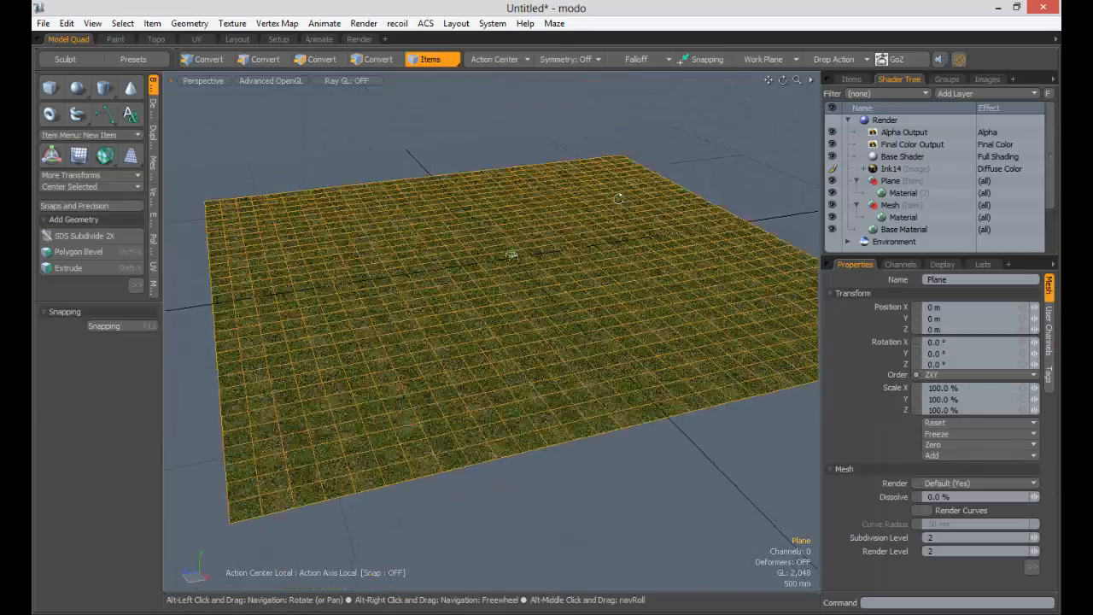
- Raise the plane's polygons vertically under a Noise falloff to form bumpy terrain, and drop the tool and falloff
left_click(636, 58)
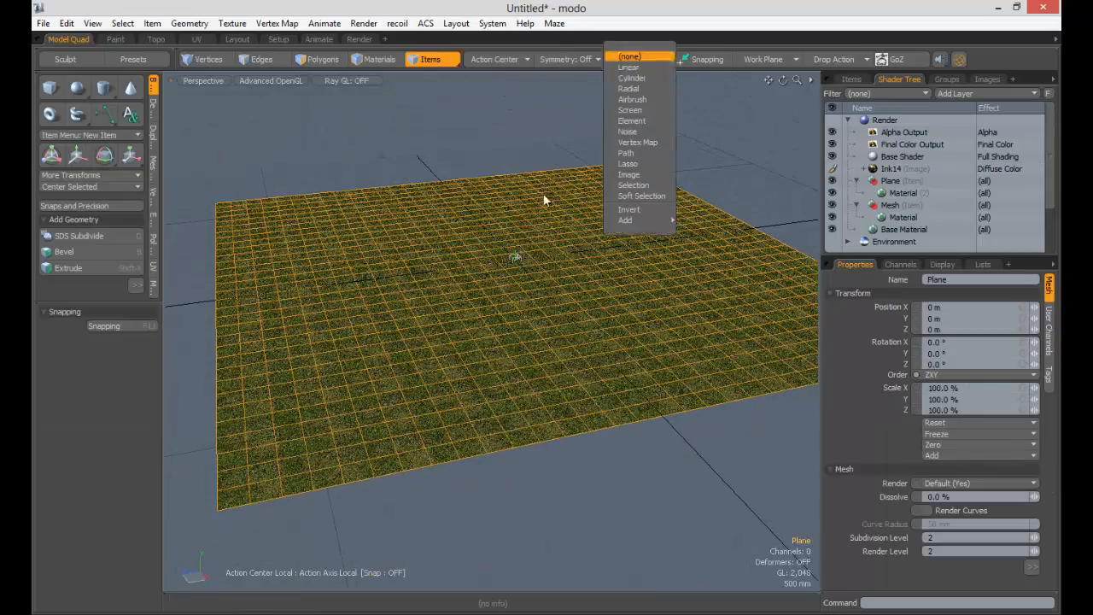
left_click(629, 134)
left_click_drag(523, 256, 563, 261, "alt")
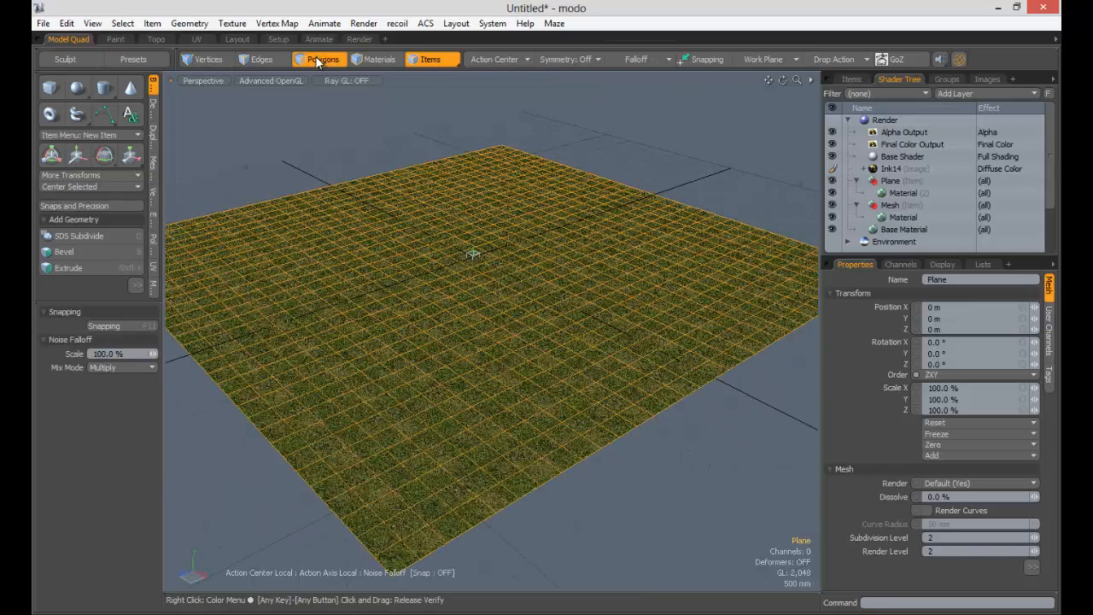
left_click(319, 60)
key("w")
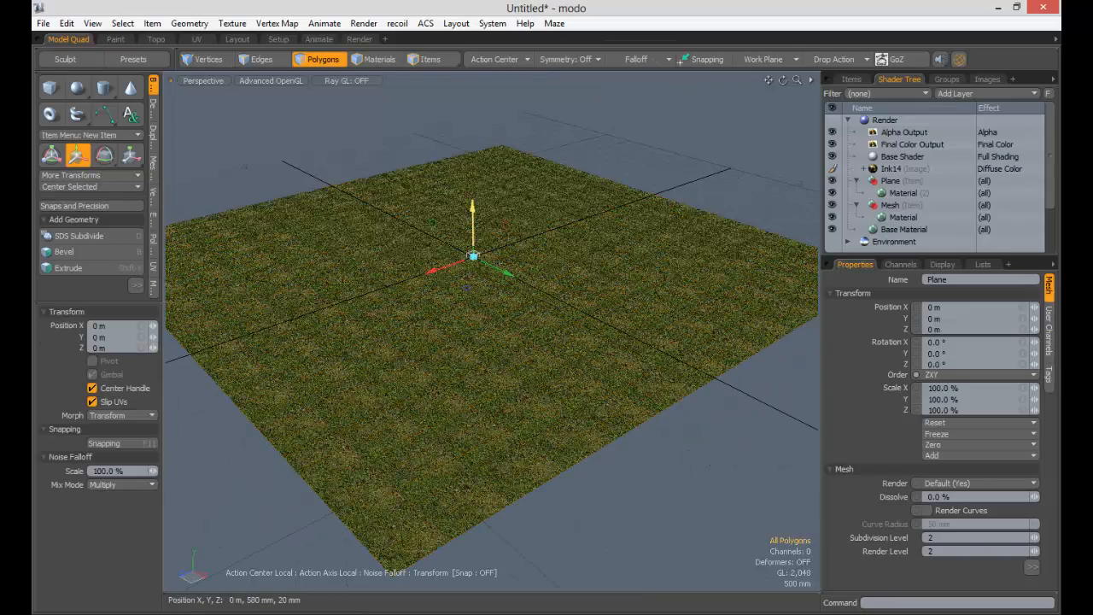
left_click_drag(472, 209, 530, 312)
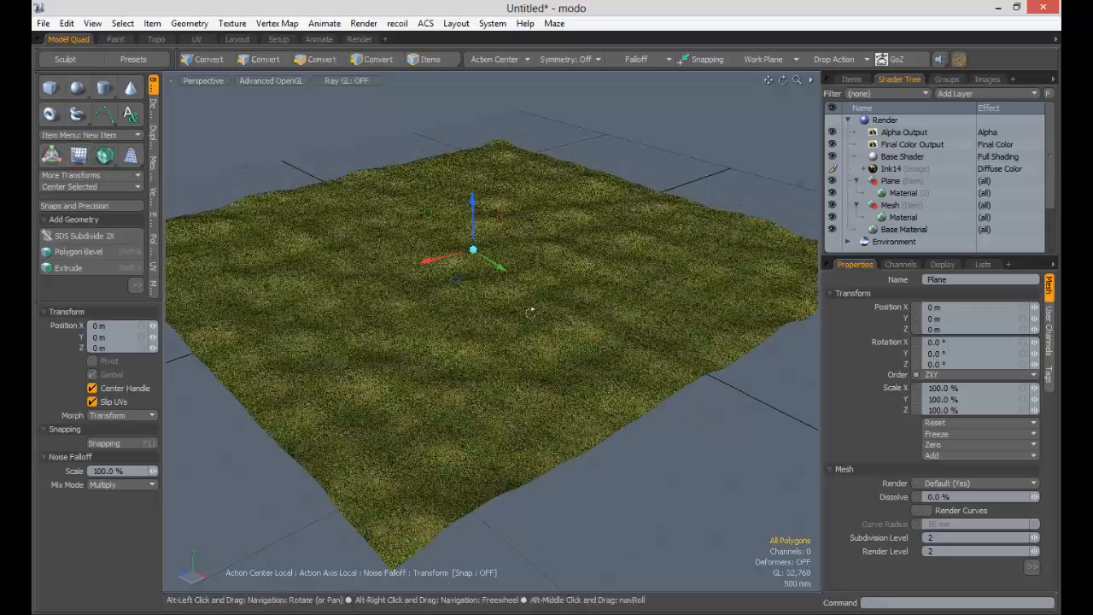
scroll(531, 313, "up", 8)
key("q")
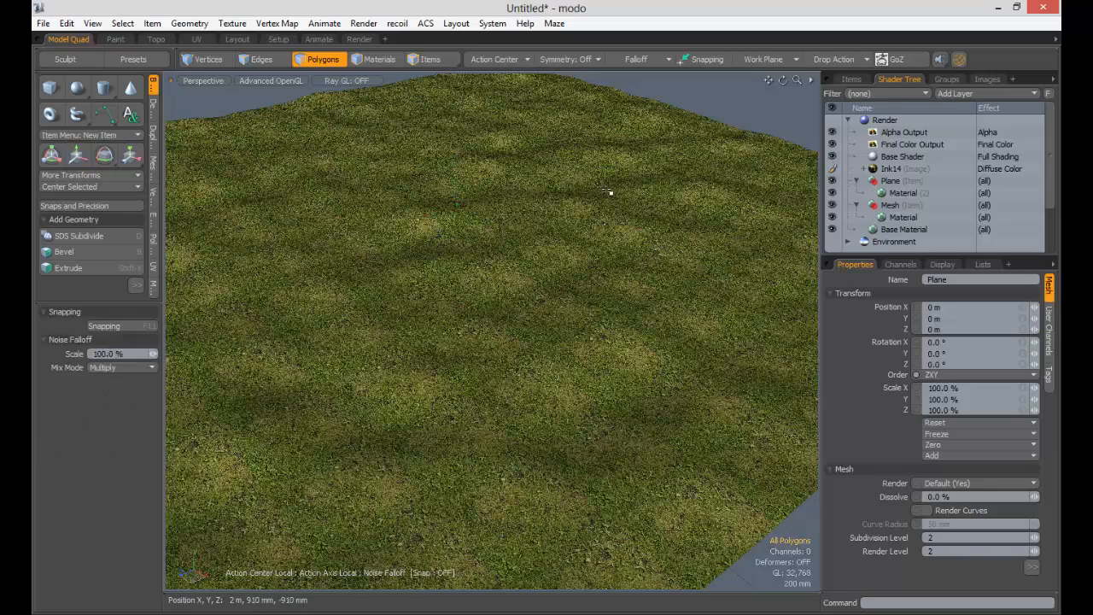
scroll(566, 283, "down", 6)
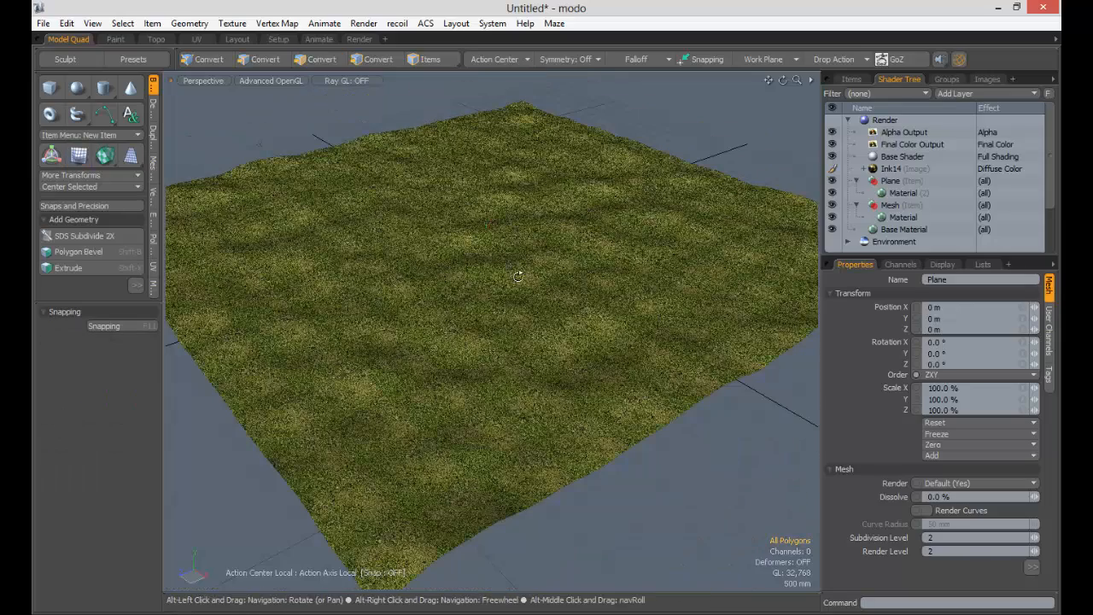
- Open the render preview again and examine the bumpy grass terrain from different angles
left_click(884, 121)
key("F9")
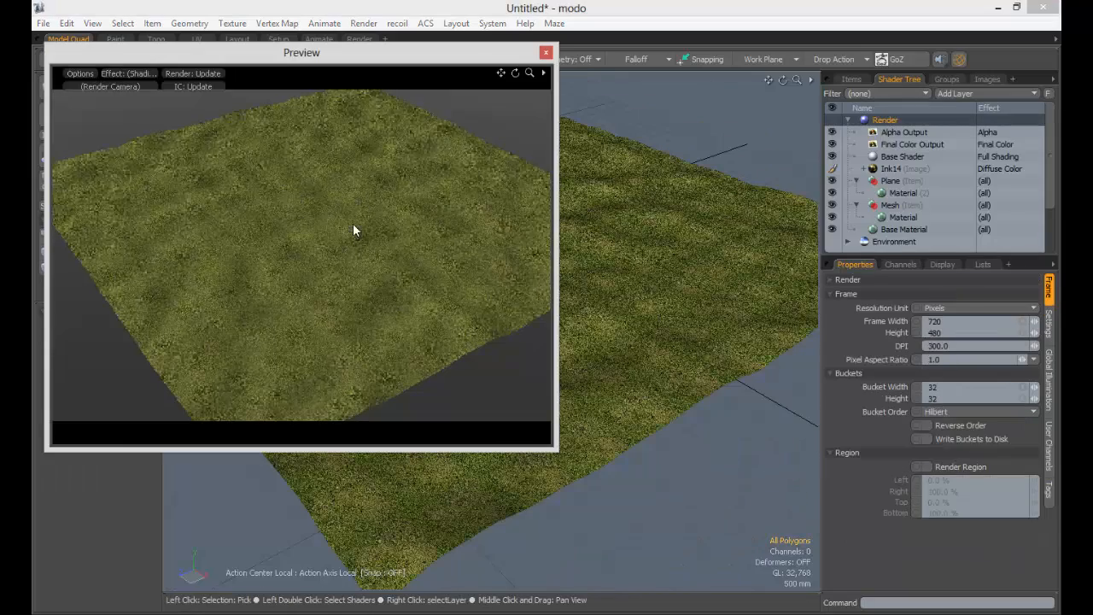
left_click_drag(336, 248, 304, 228, "alt")
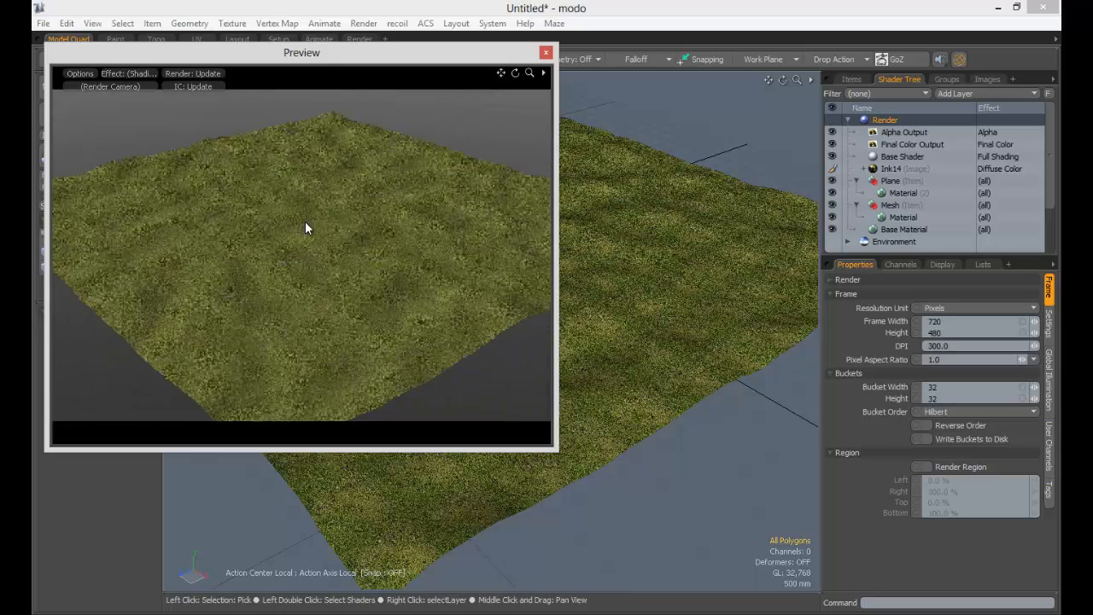
left_click_drag(232, 260, 317, 254, "alt+shift")
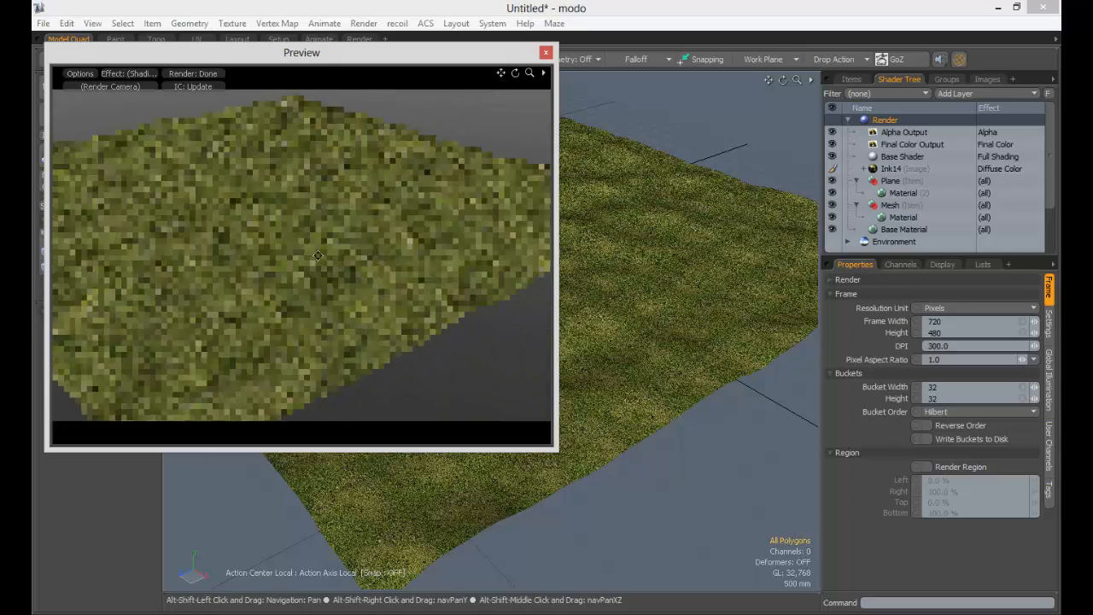
- Set Ink14's particle source to (none) to compare the repeating texture, and switch it back to Plane
left_click(890, 169)
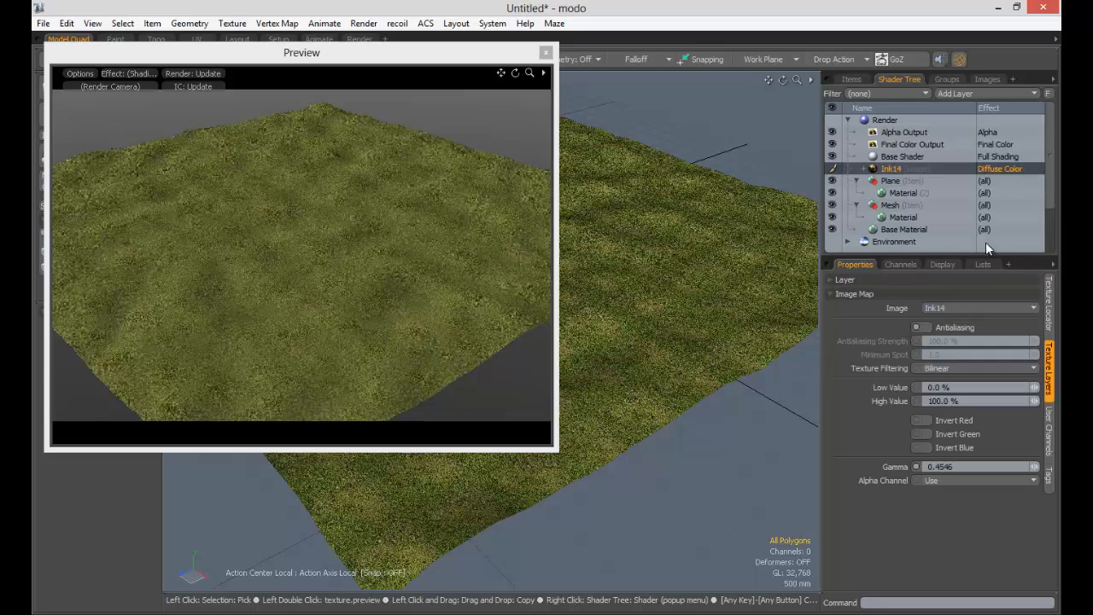
left_click(1048, 303)
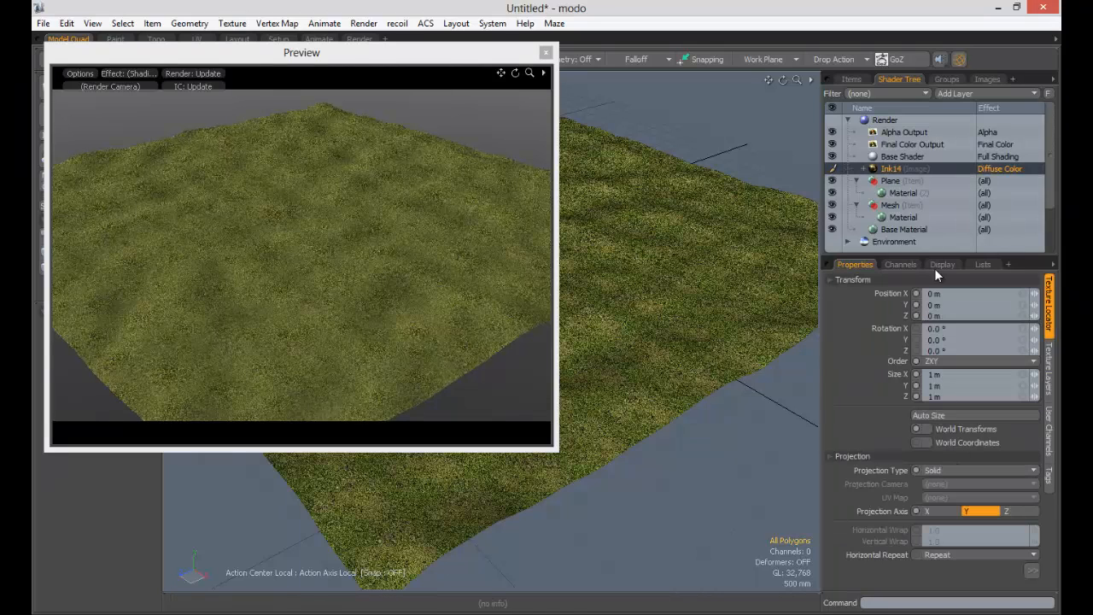
left_click(943, 498)
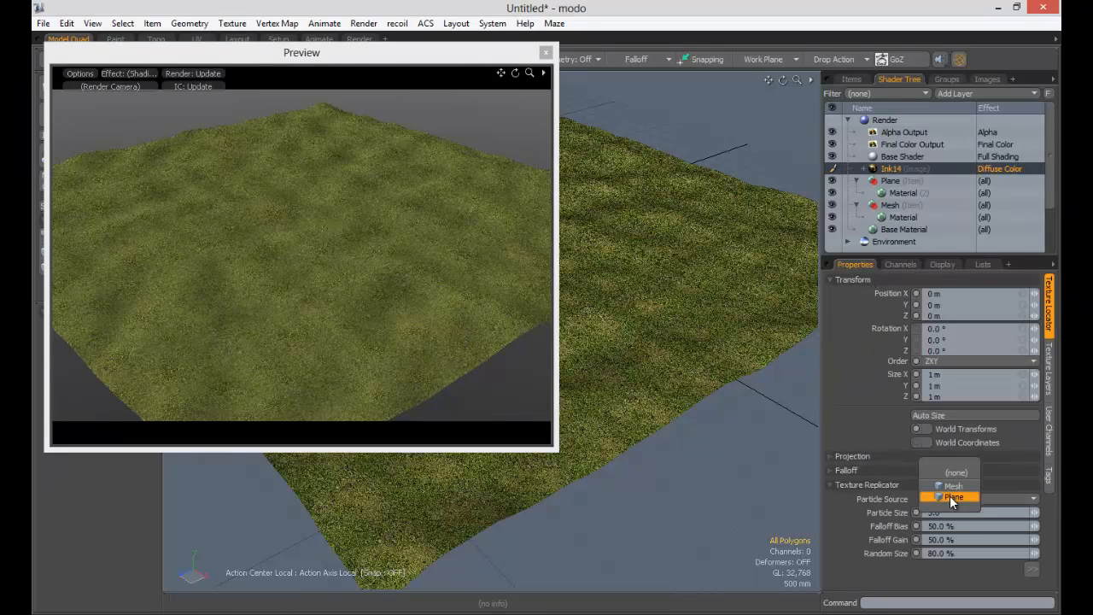
left_click(953, 498)
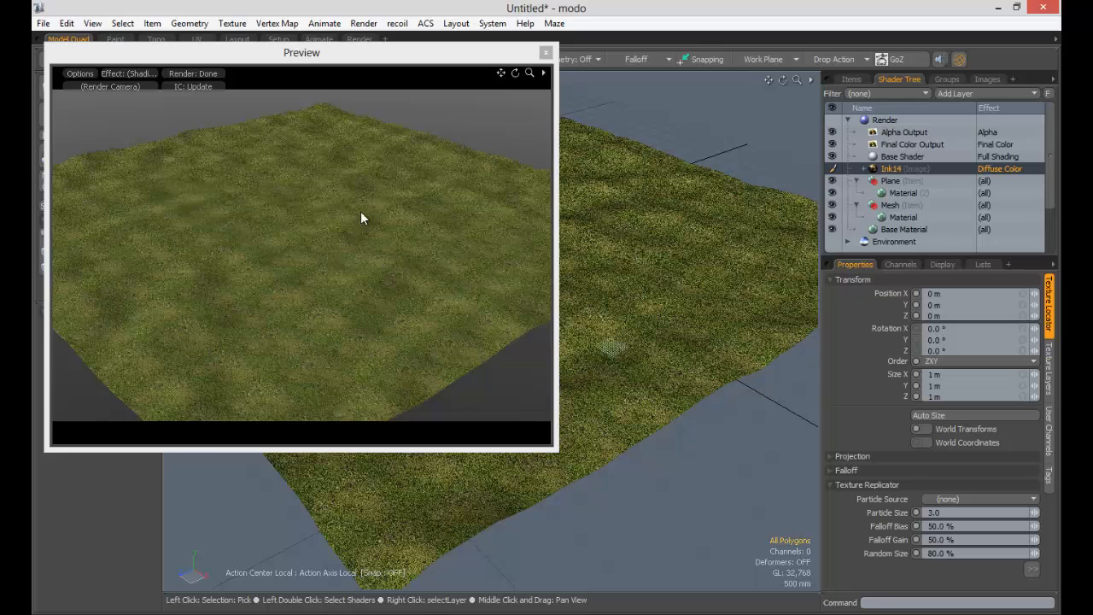
left_click(988, 500)
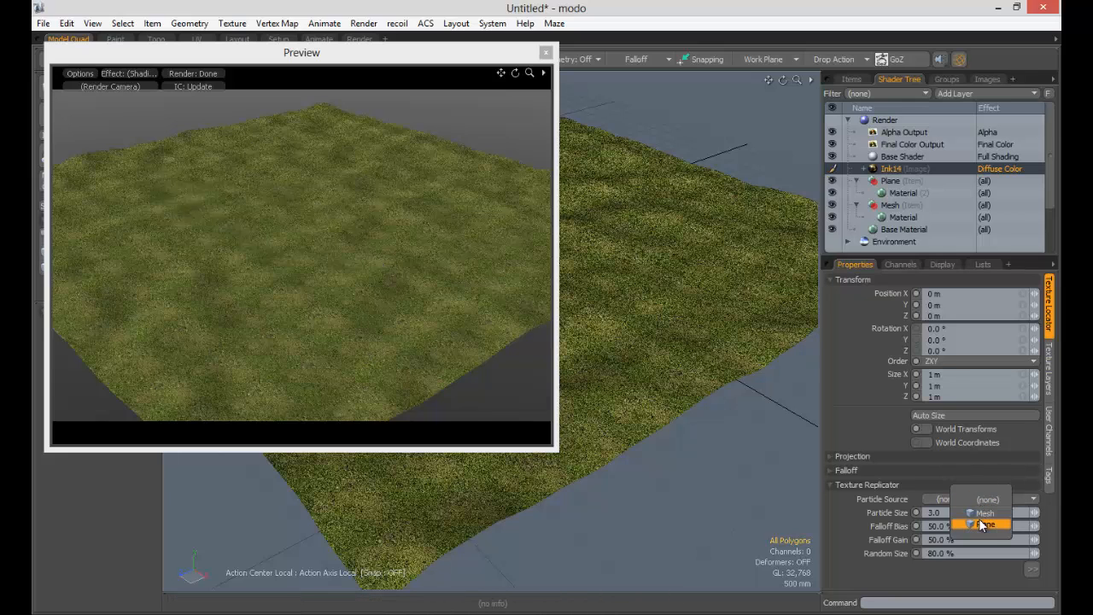
left_click(985, 524)
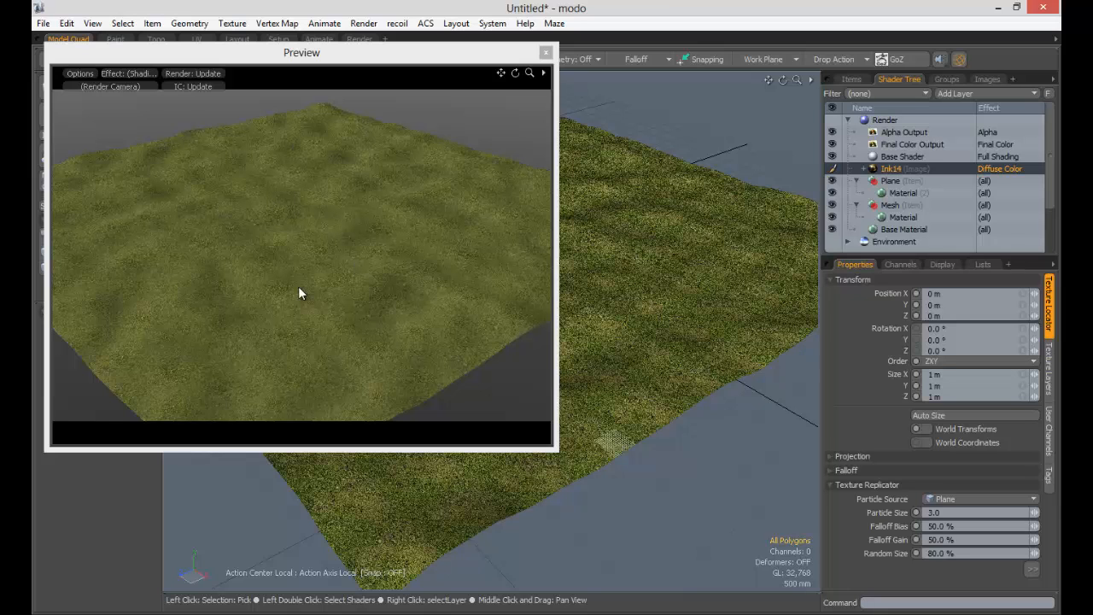
- Examine the replicated grass close to ground level in the render preview and close the preview
left_click_drag(322, 156, 332, 235, "alt")
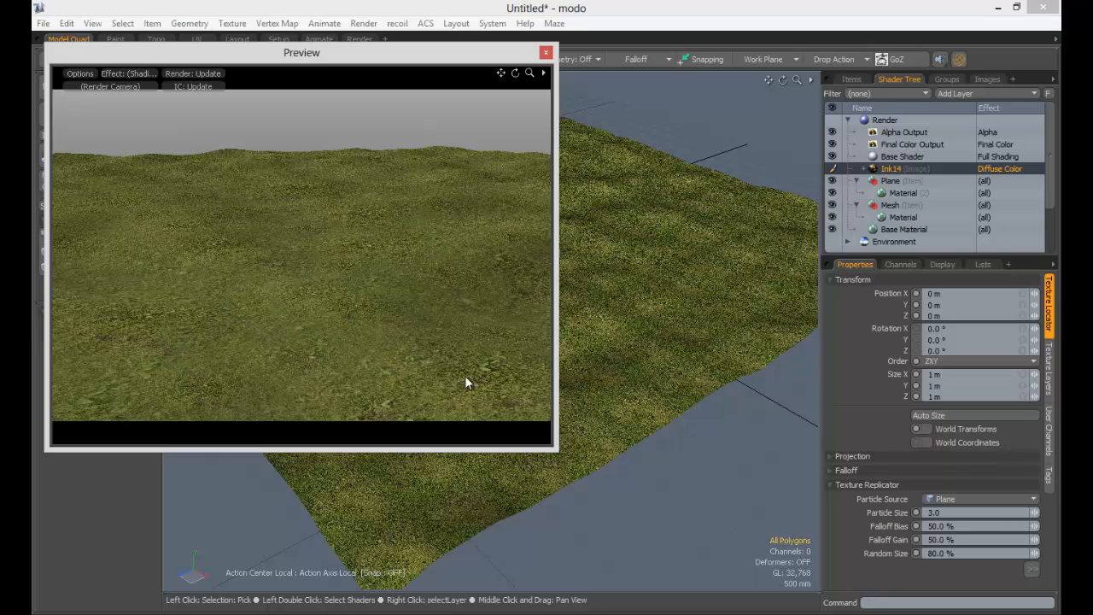
left_click_drag(299, 275, 311, 279, "ctrl+alt")
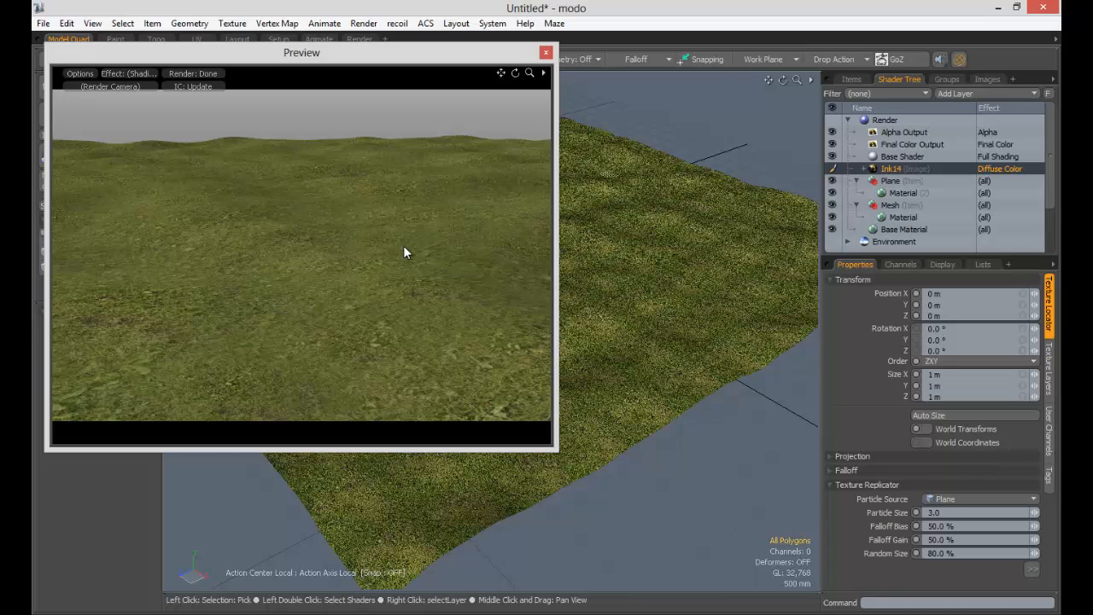
left_click(545, 52)
- Change Ink14's projection type from Solid to UV Map, using the UV map named Texture
left_click_drag(564, 262, 589, 286, "alt")
key("3")
scroll(603, 269, "down", 5)
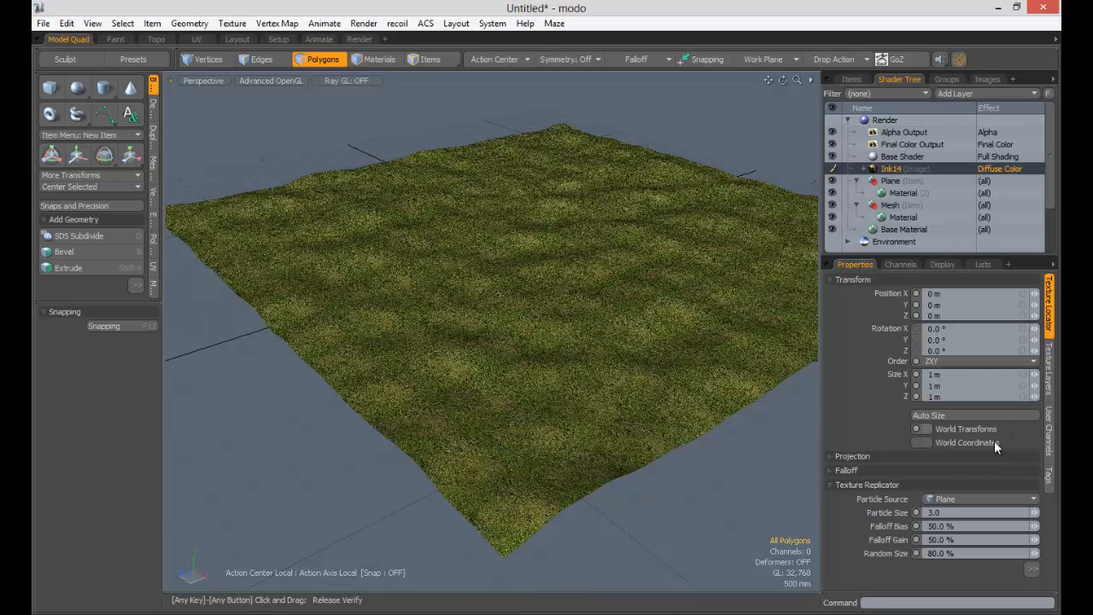
left_click(881, 456)
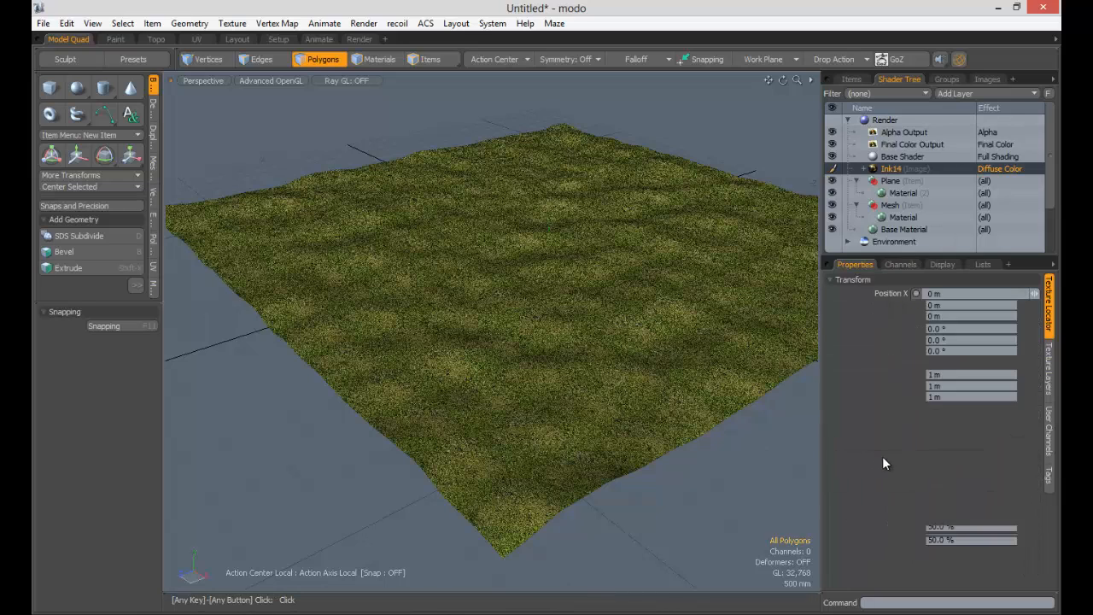
left_click(938, 467)
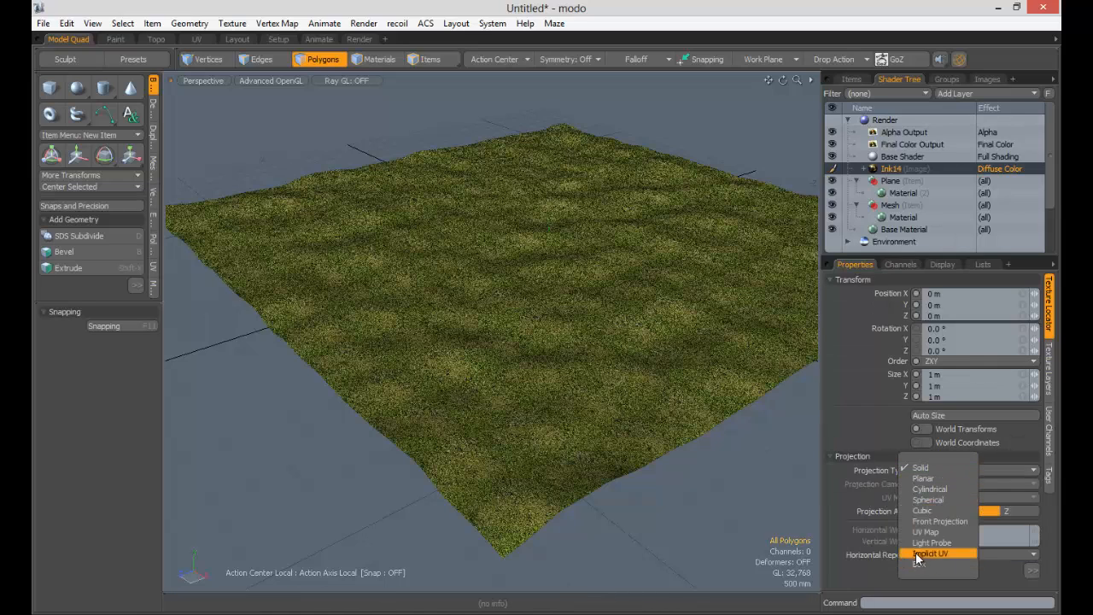
left_click(924, 531)
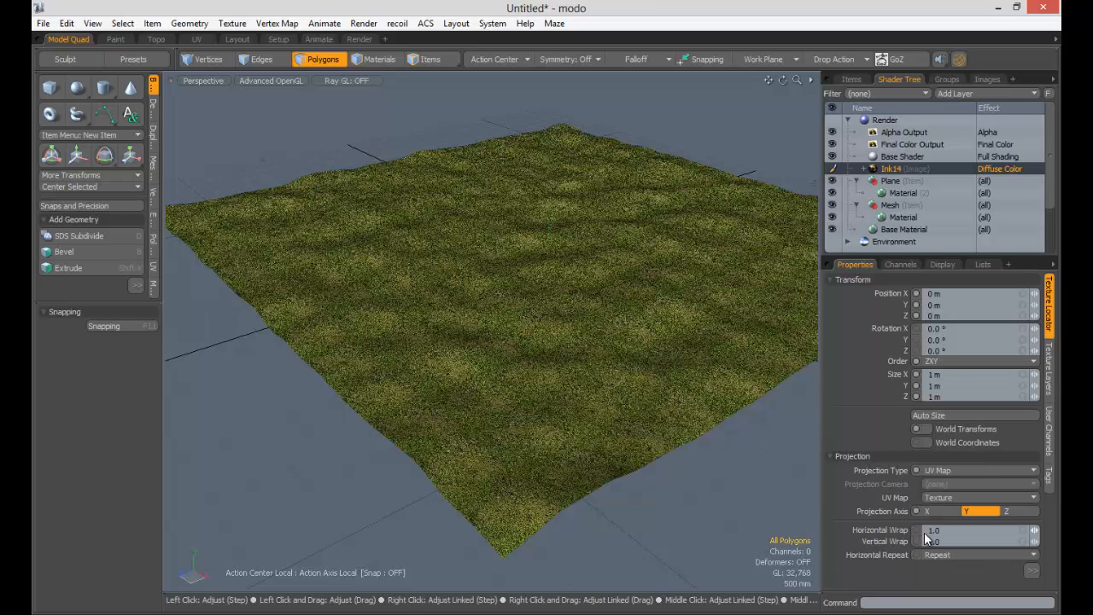
left_click_drag(541, 251, 230, 36, "ctrl+alt")
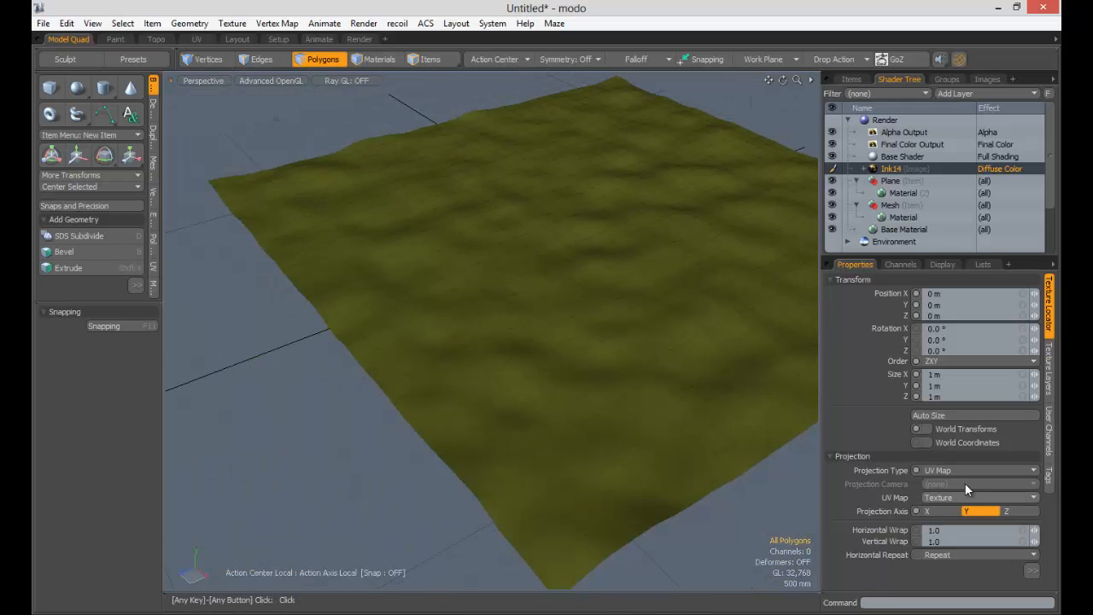
mouse_move(588, 318)
left_mouse_down("alt")
mouse_move(547, 328)
mouse_move(597, 316)
left_mouse_up("alt")
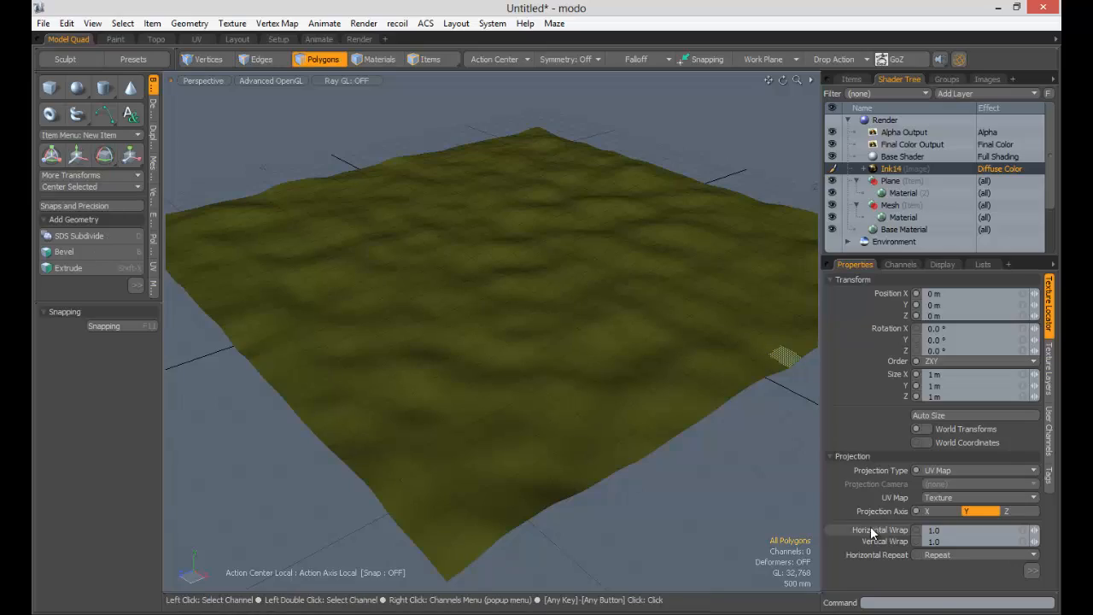